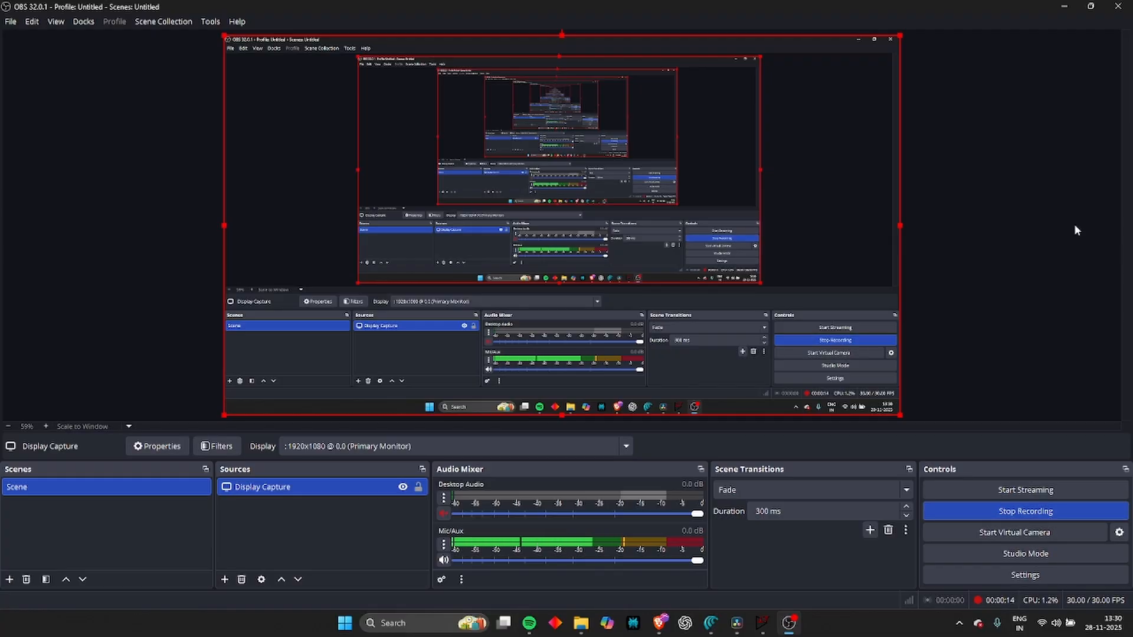
Minimize the open windows, switch to File Explorer and open the inner LM741 folder in Downloads
left_click(1065, 6)
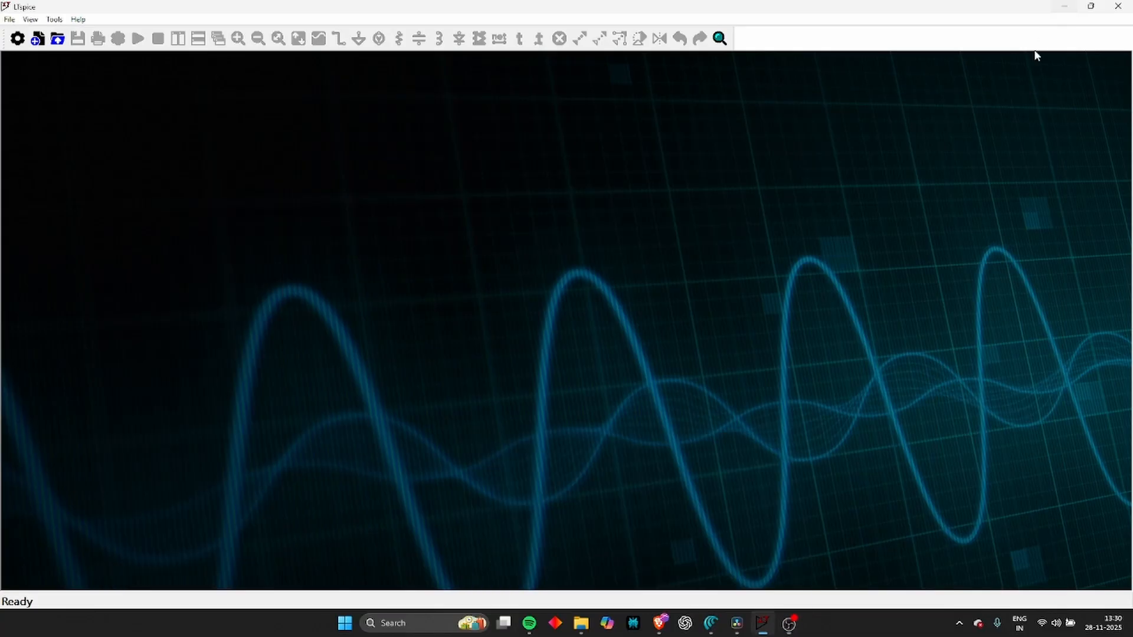
left_click(1063, 6)
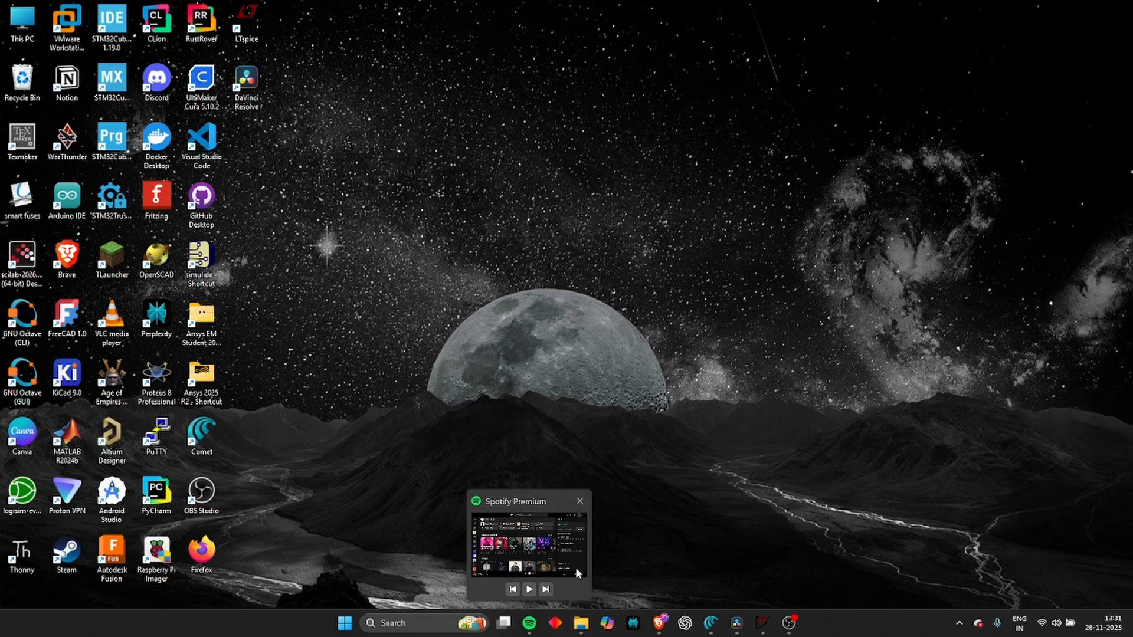
left_click(582, 624)
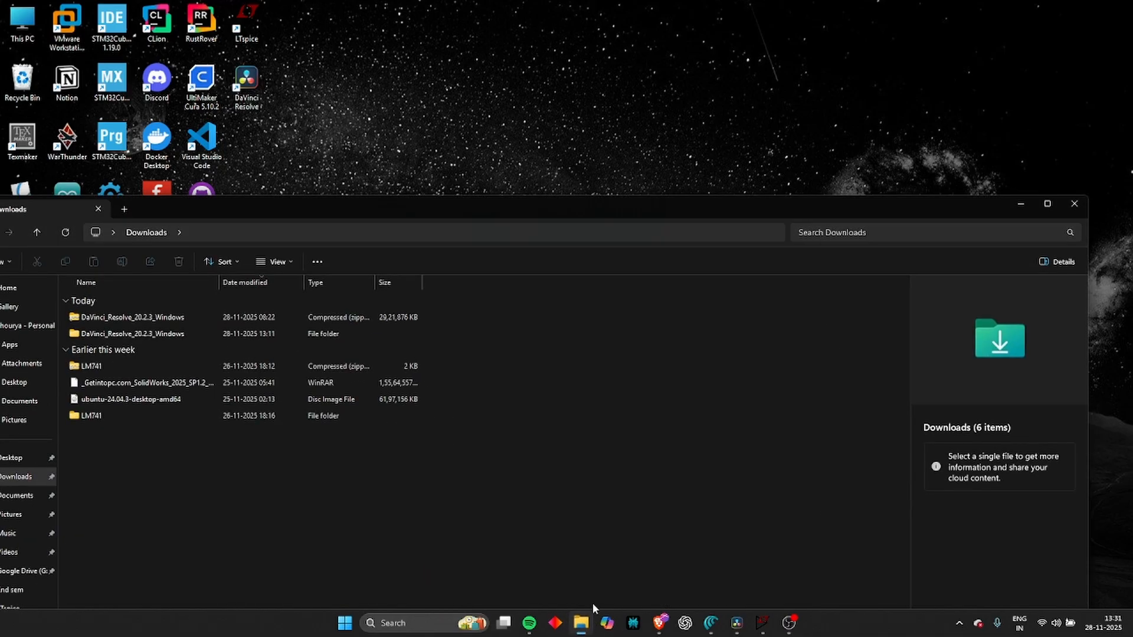
double_click(394, 198)
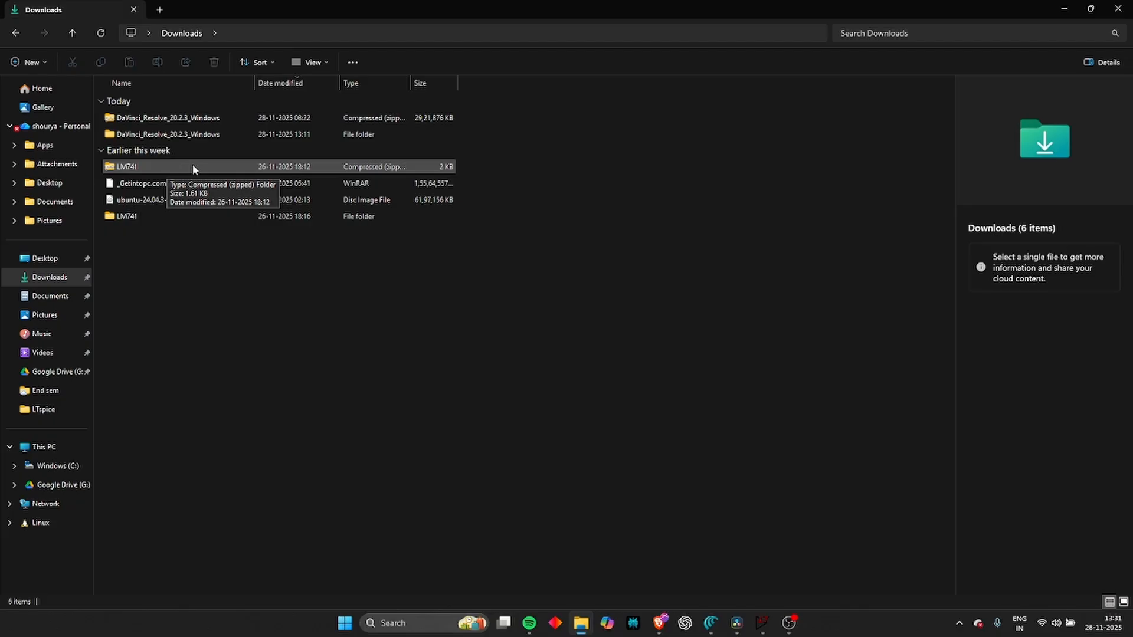
double_click(366, 217)
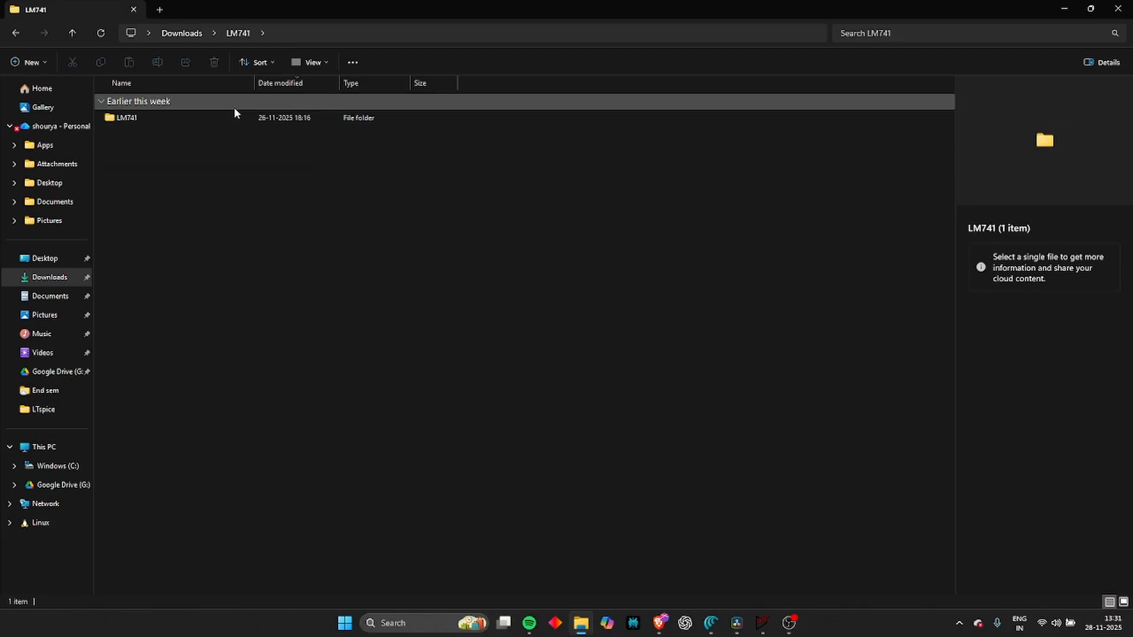
left_click(282, 117)
left_click(265, 144)
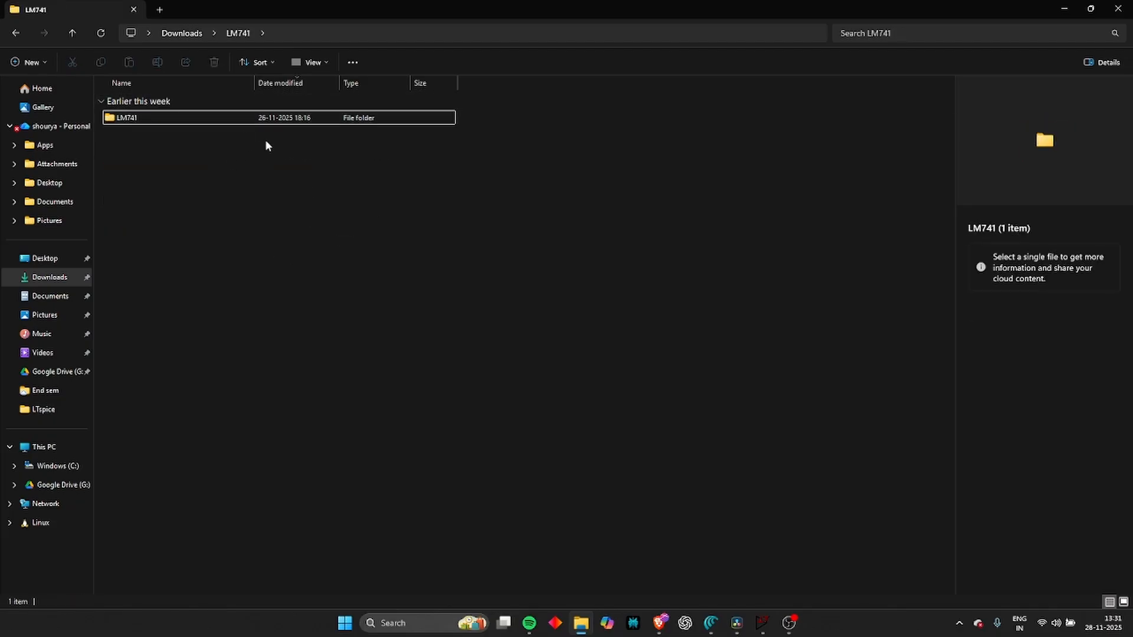
double_click(318, 117)
left_click_drag(310, 177, 344, 218)
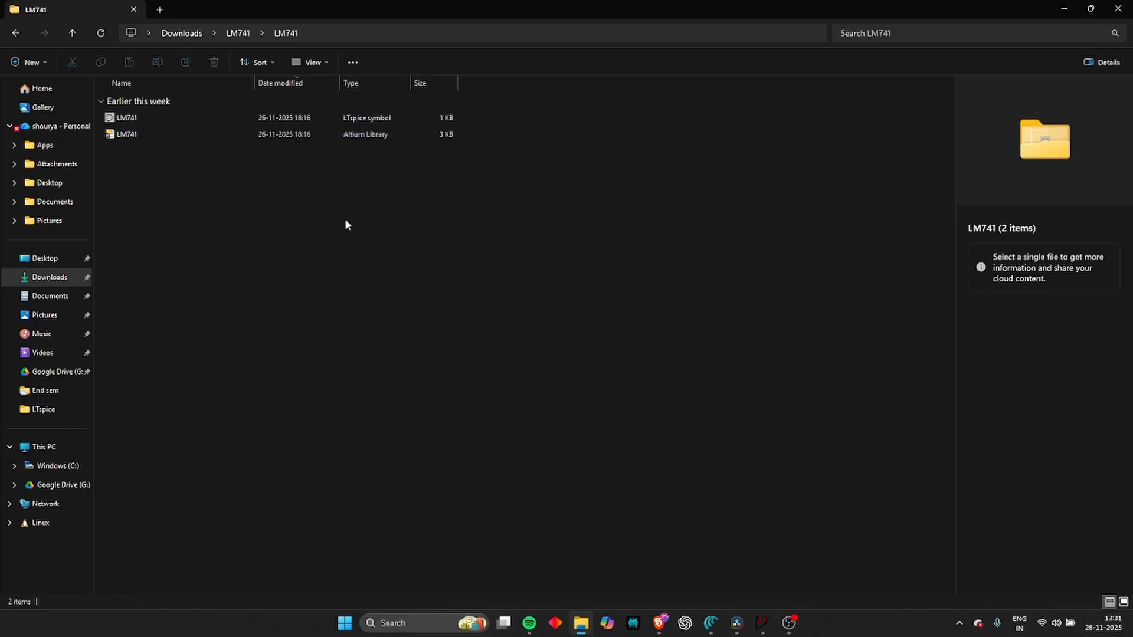
Check the file type of the LM741 LTspice symbol in its properties
left_click(354, 120)
right_click(354, 119)
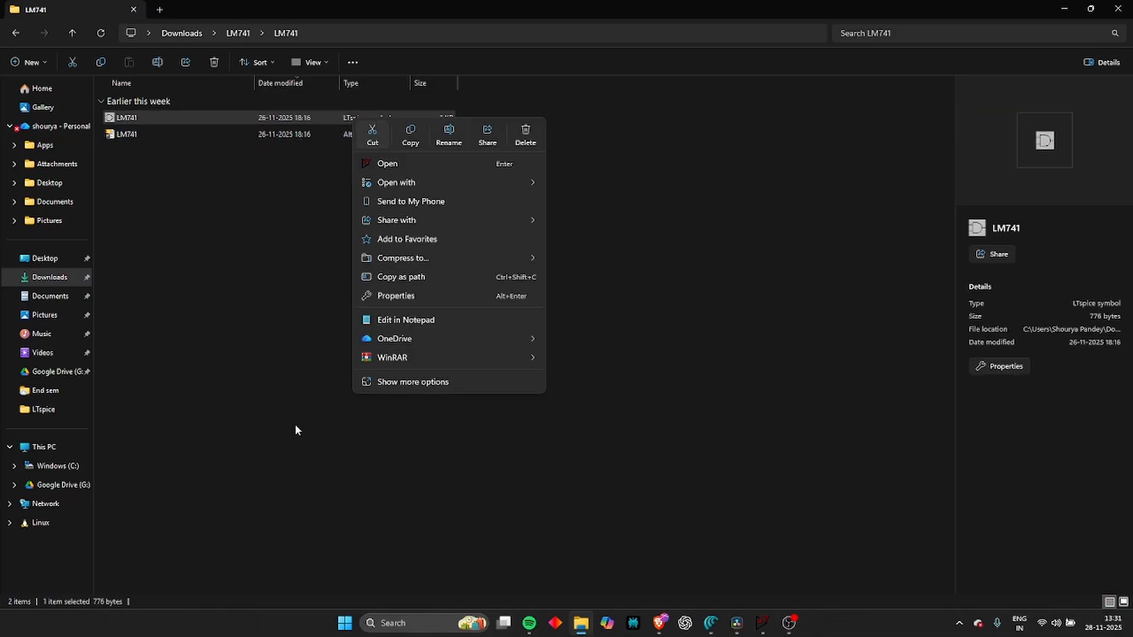
left_click(396, 383)
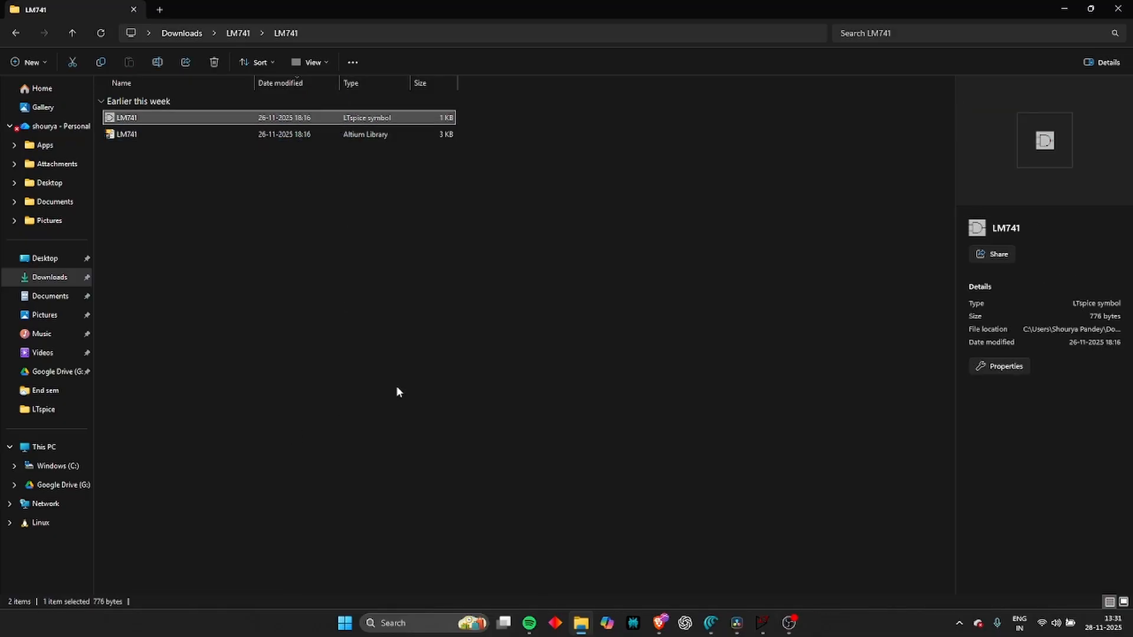
left_click(389, 406)
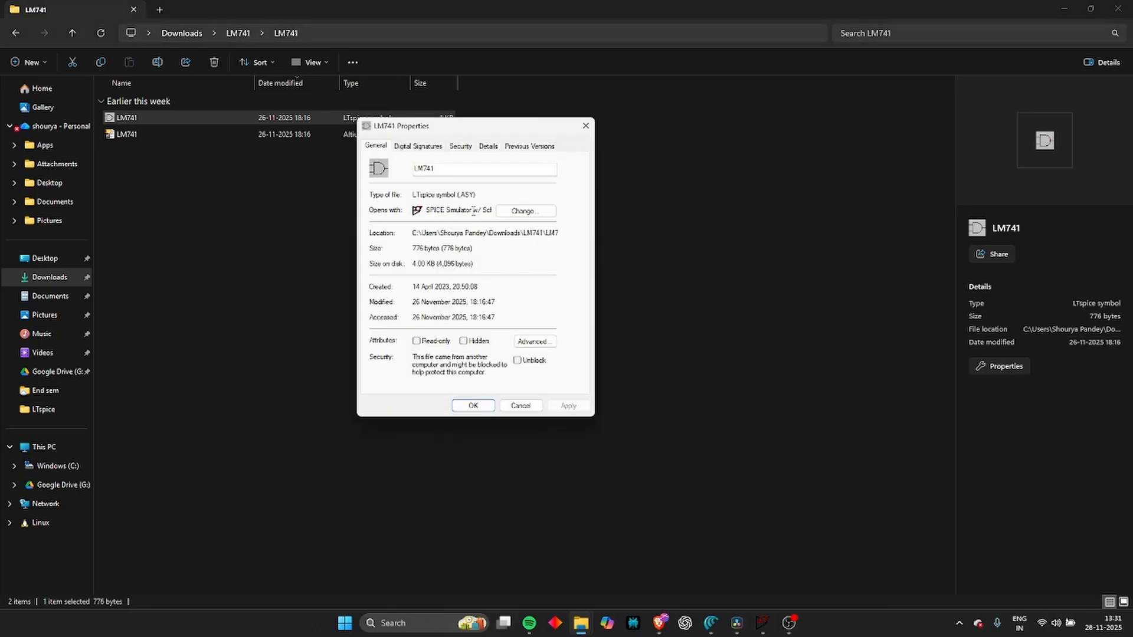
left_click_drag(481, 193, 395, 186)
left_click(520, 405)
Open a second File Explorer tab and copy the LM741 LTspice symbol file from the Downloads folder
left_click(152, 12)
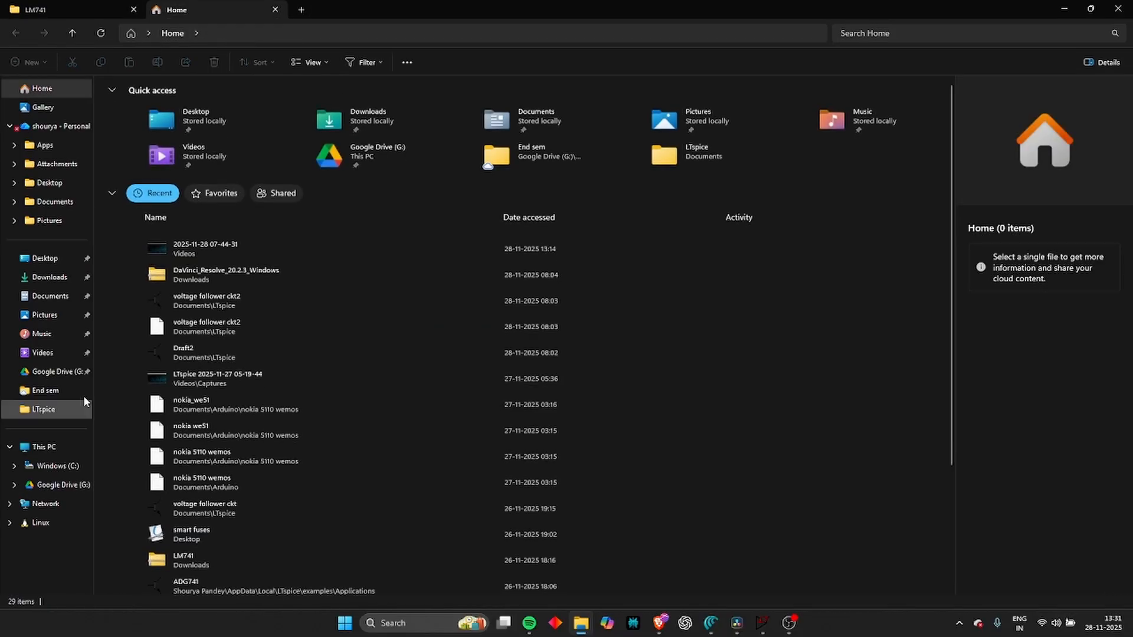
left_click(97, 5)
right_click(170, 119)
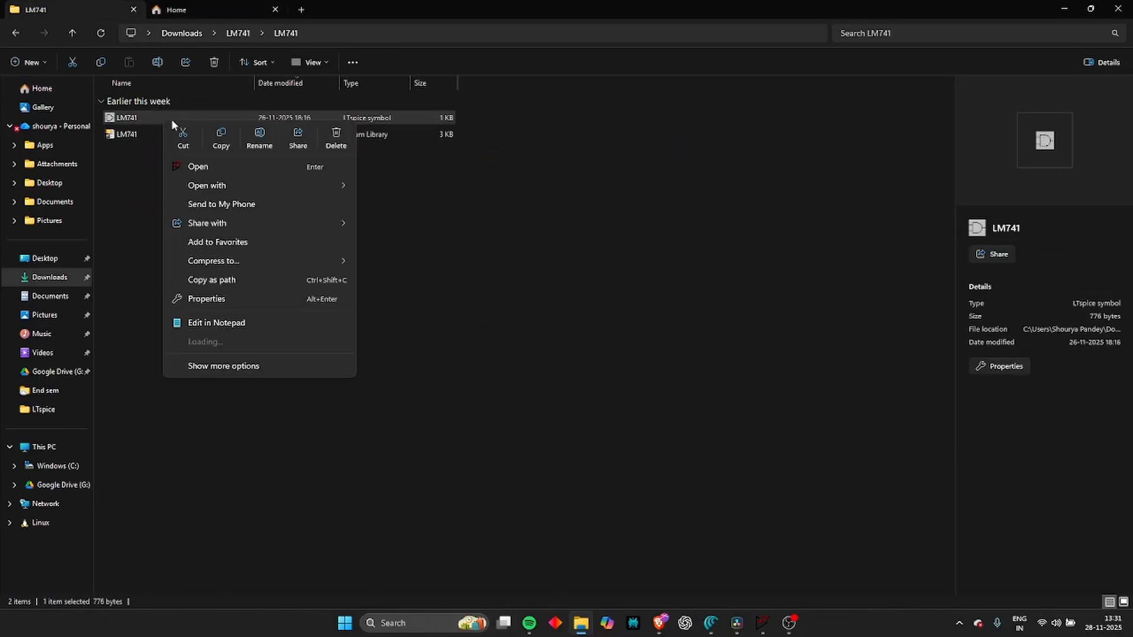
left_click(225, 137)
In the second tab, go to the AppData folder inside the personal user folder on the C: drive
left_click(188, 9)
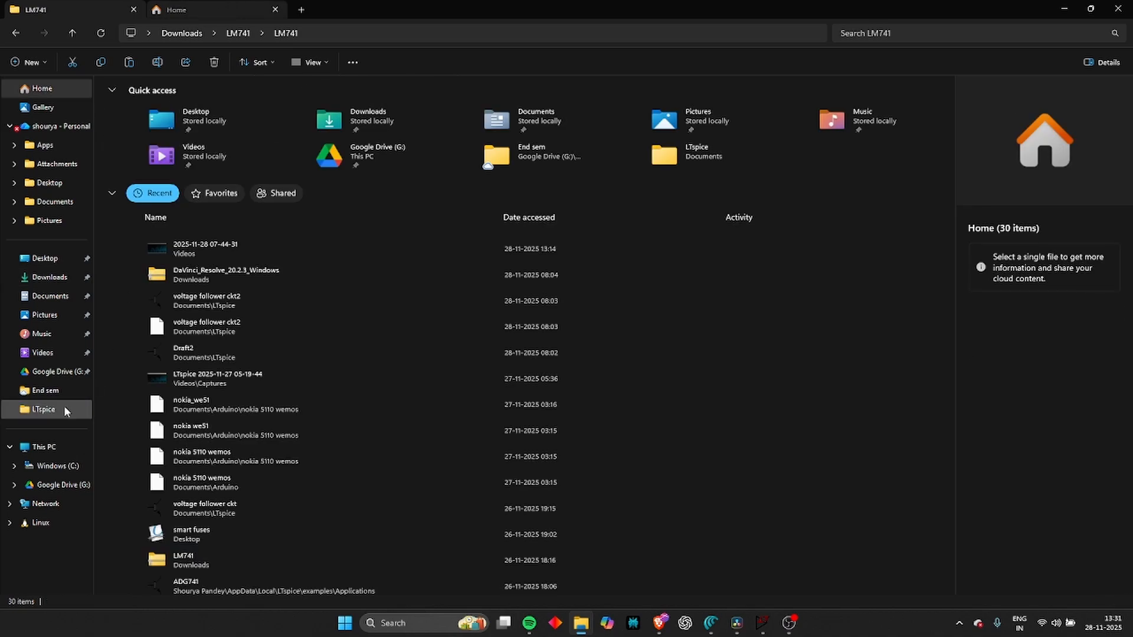
left_click(66, 467)
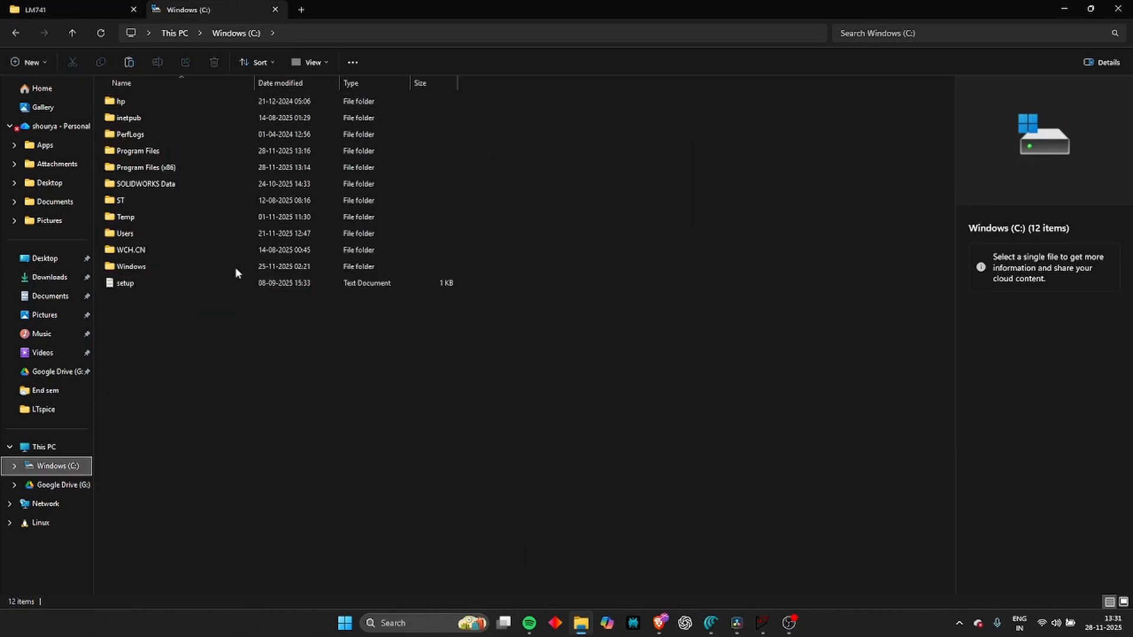
double_click(262, 233)
double_click(278, 118)
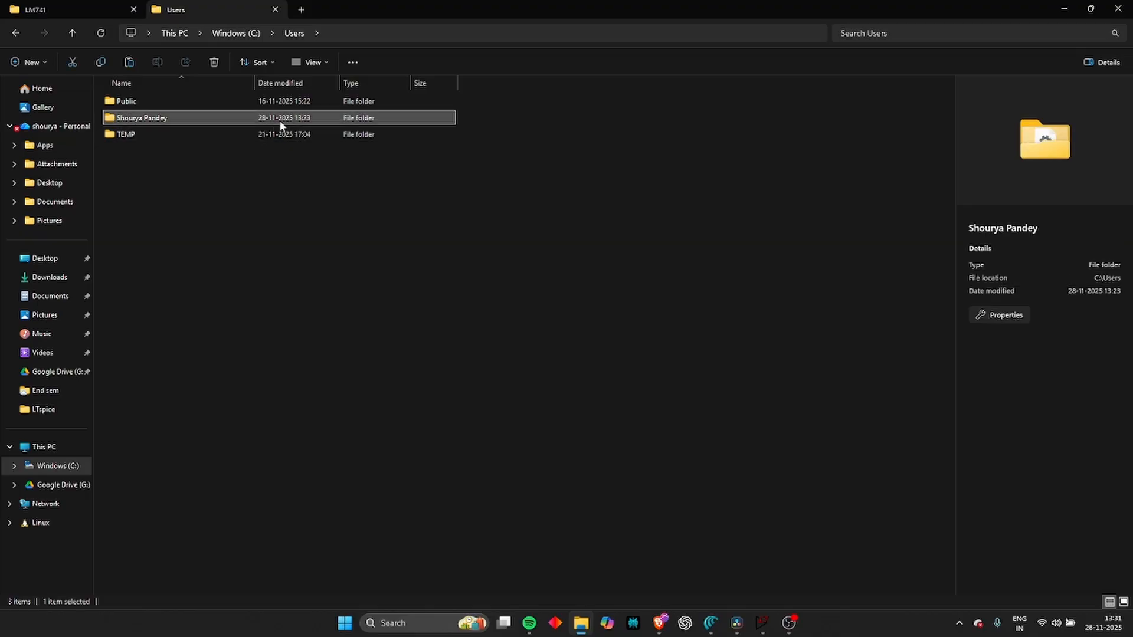
left_click(416, 32)
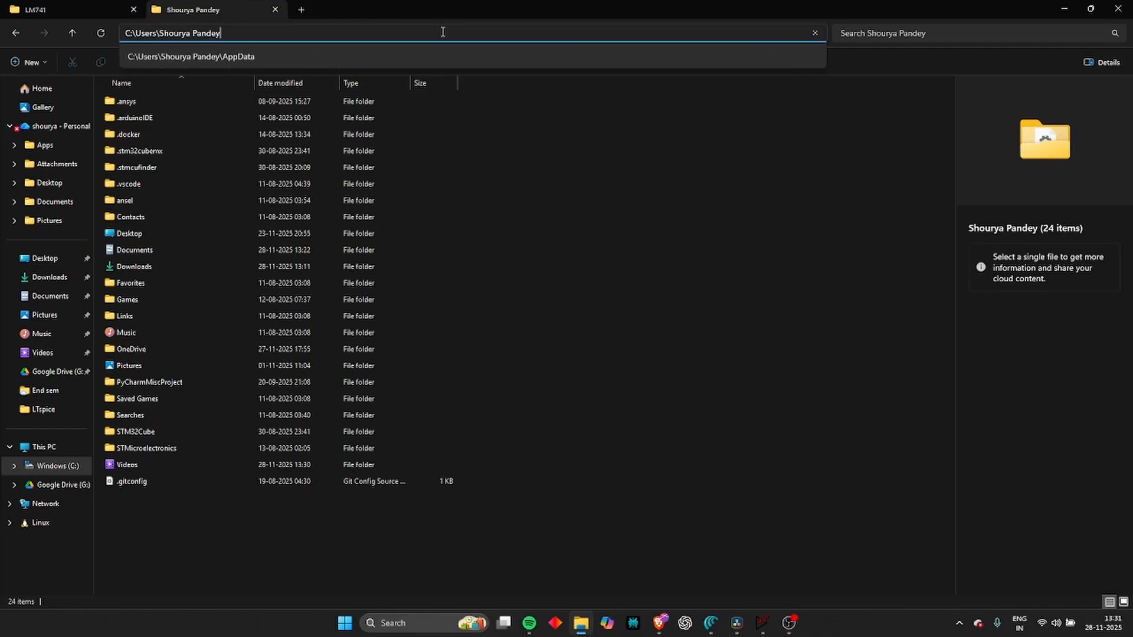
type("\\")
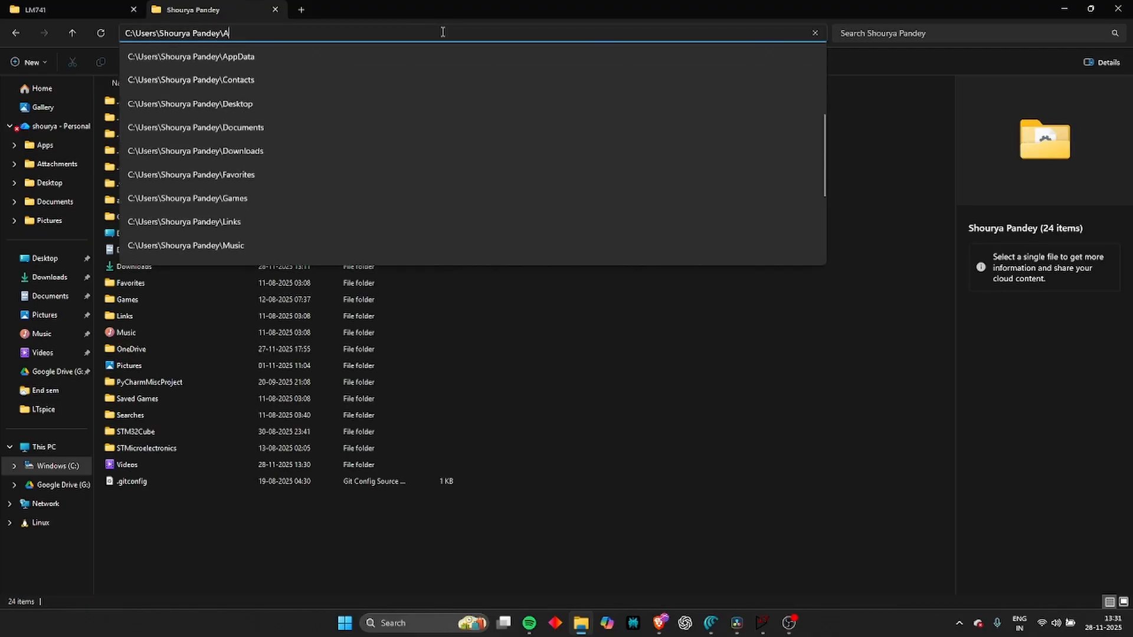
type("App")
key("Down")
key("Return")
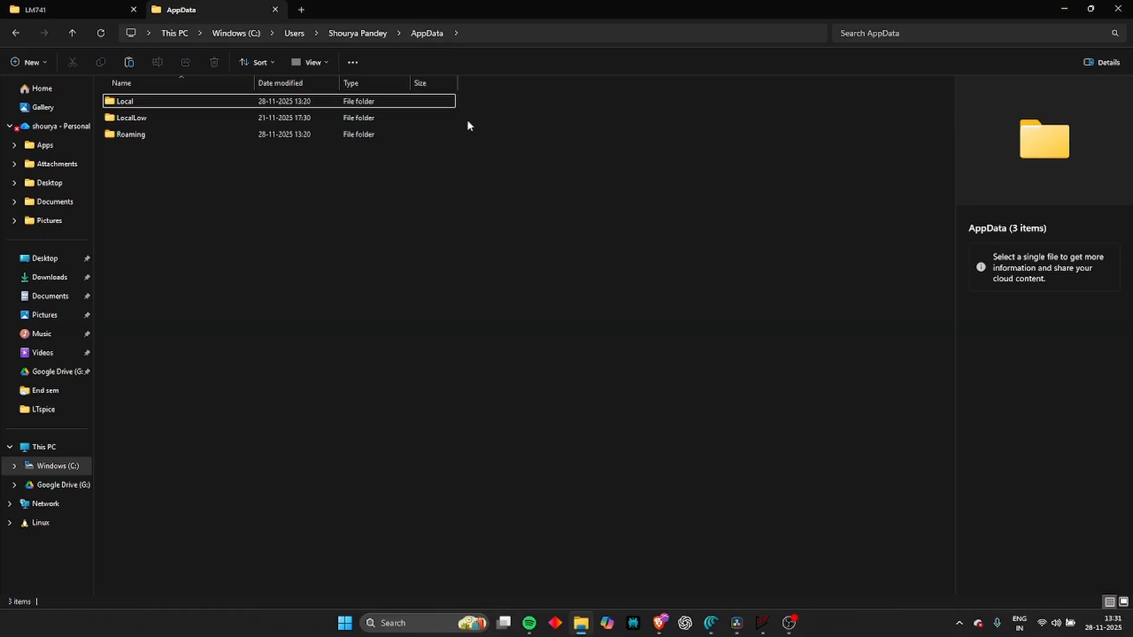
Open the Local\LTspice\lib\sym folder within AppData
double_click(377, 104)
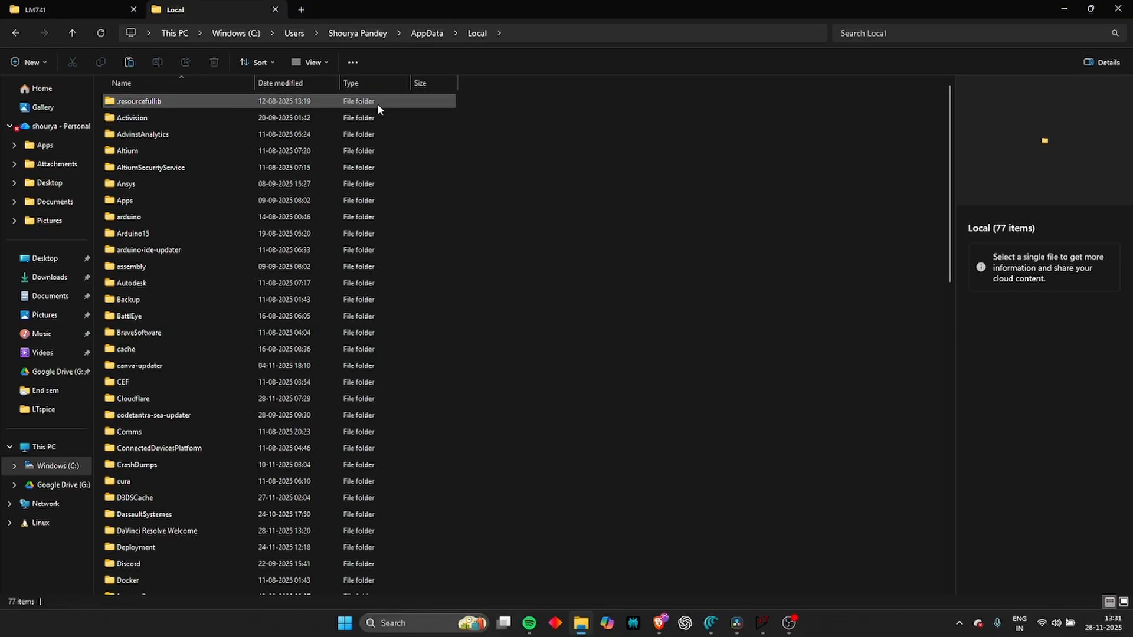
scroll(375, 331, "down", 7)
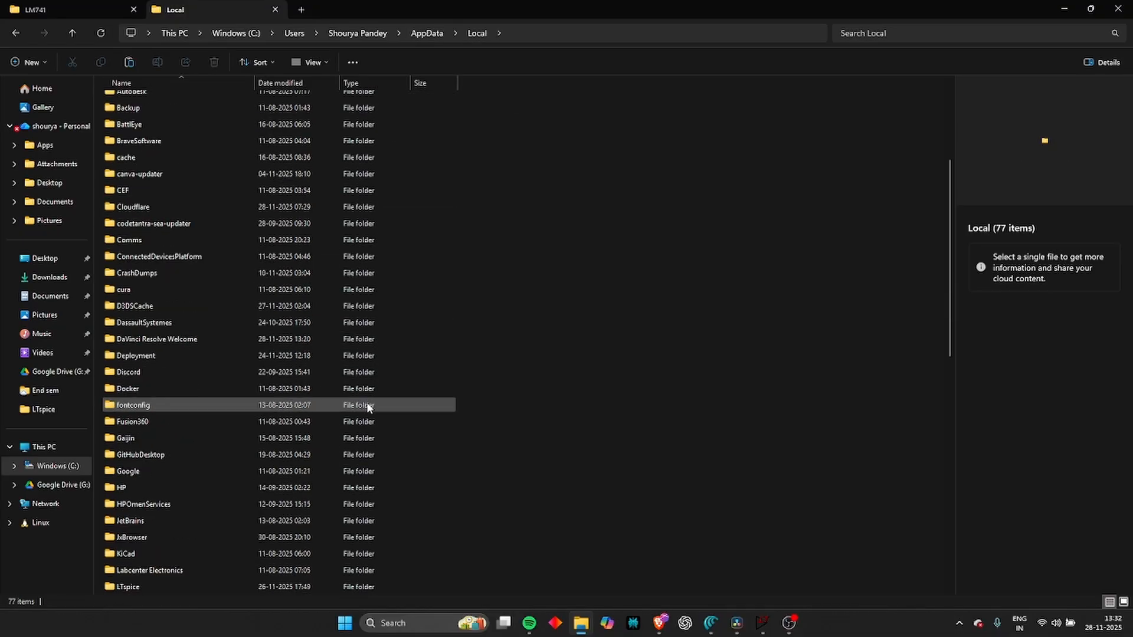
double_click(358, 438)
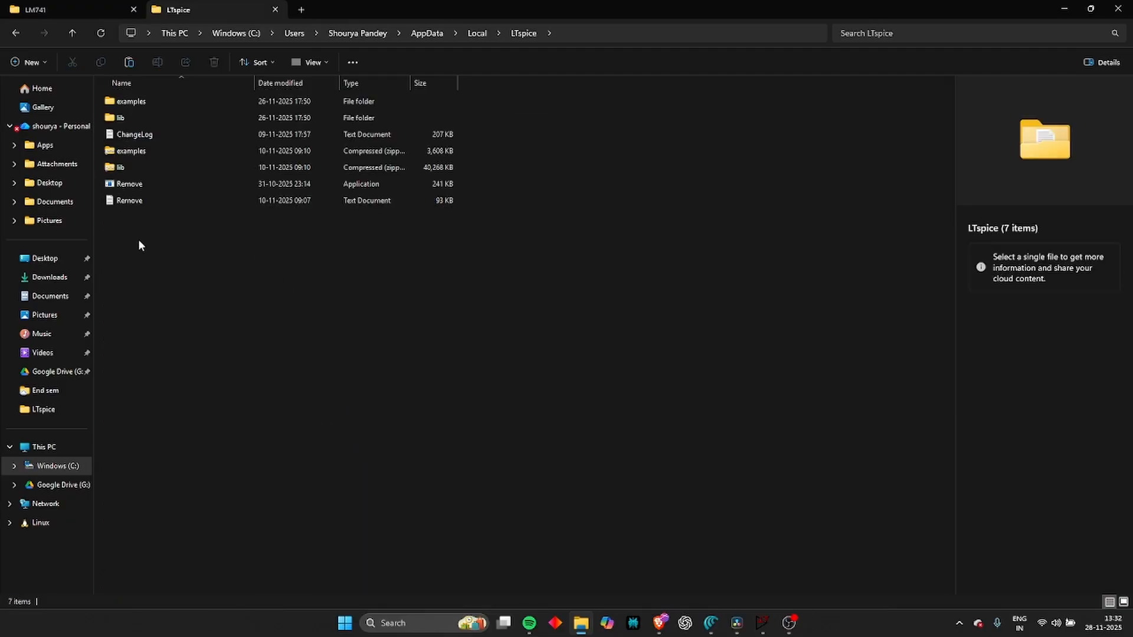
double_click(131, 116)
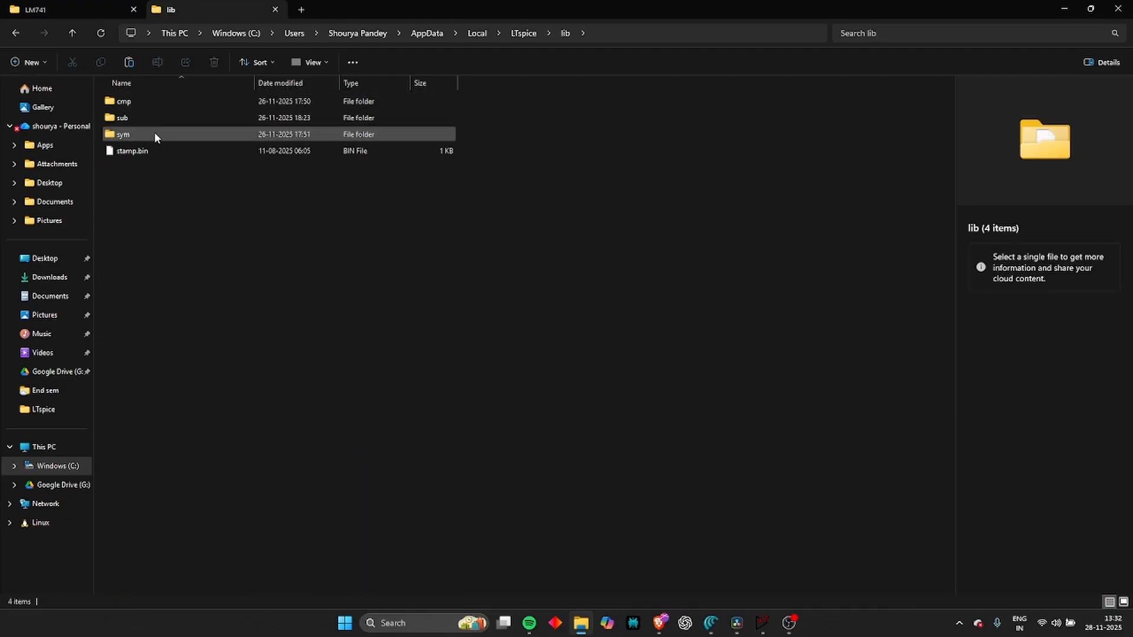
double_click(154, 133)
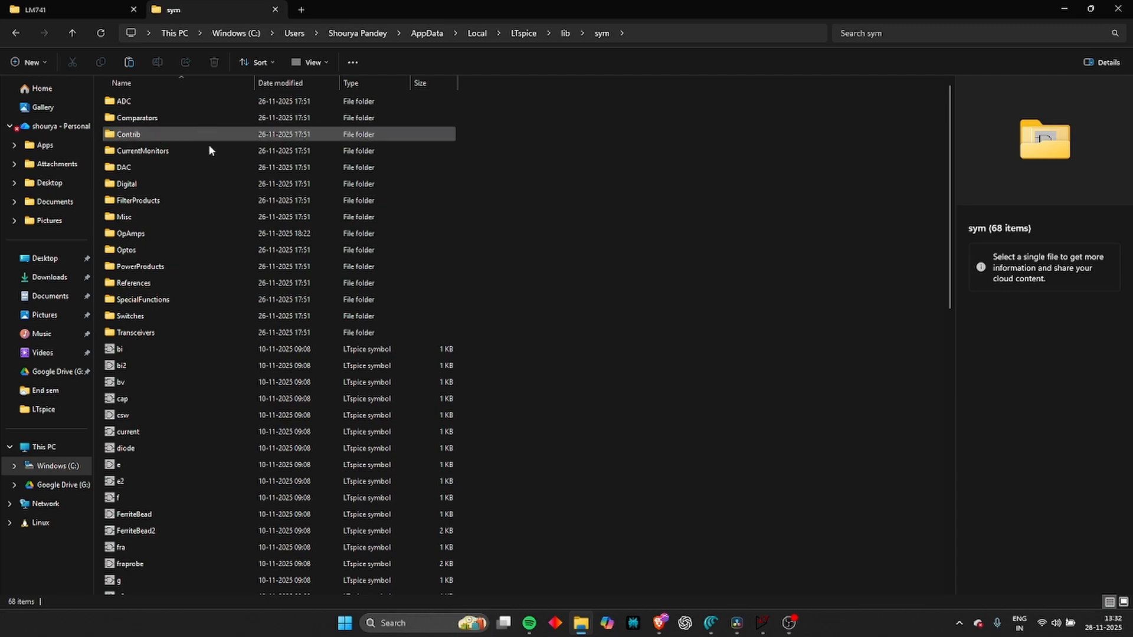
Try to paste the LM741 symbol file into the OpAmps subfolder, then cancel without replacing the existing file
scroll(322, 436, "down", 12)
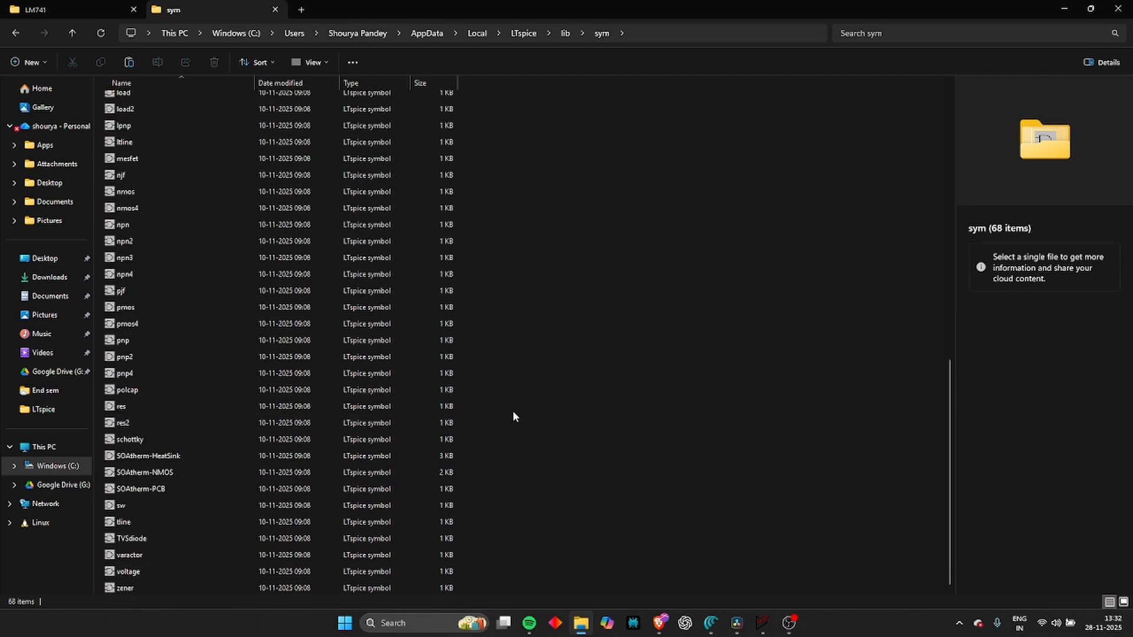
scroll(523, 386, "up", 12)
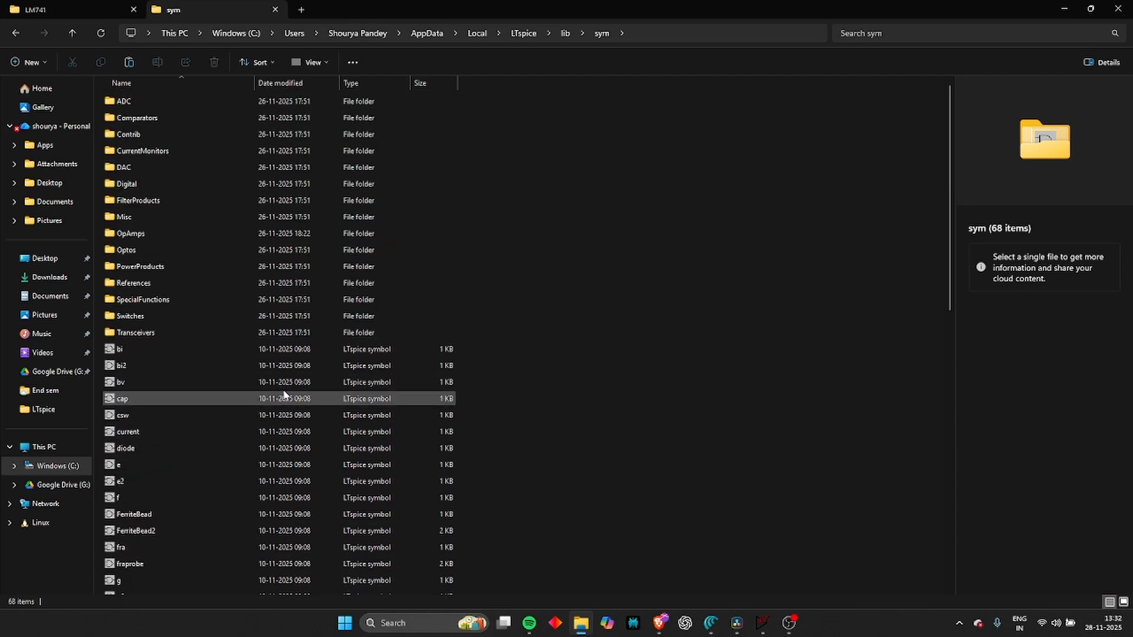
double_click(276, 234)
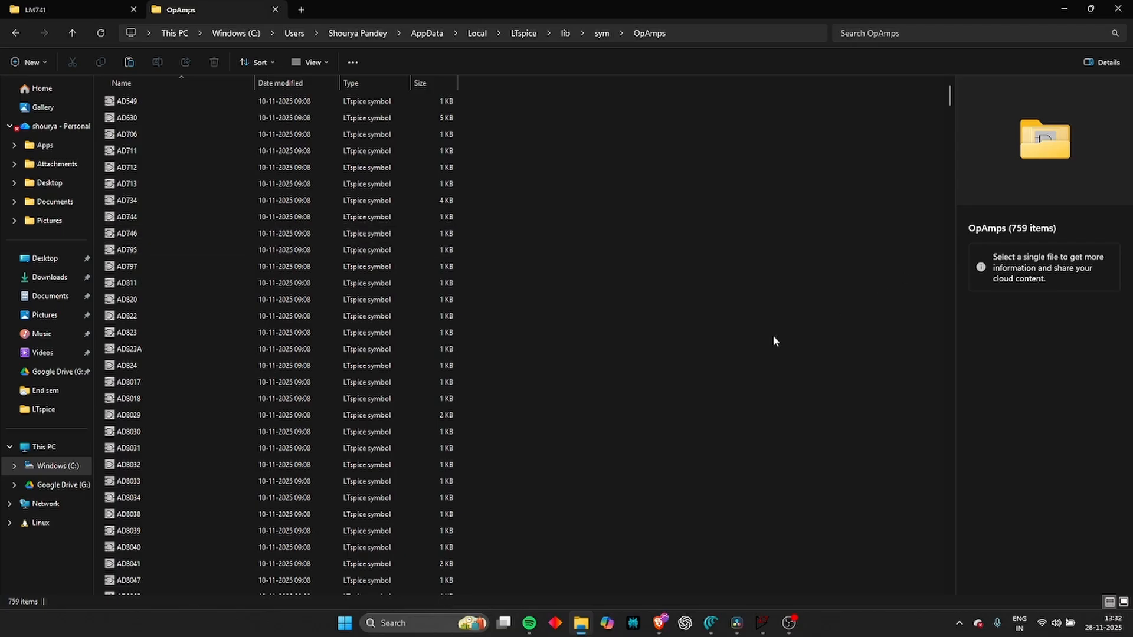
key("ctrl+v")
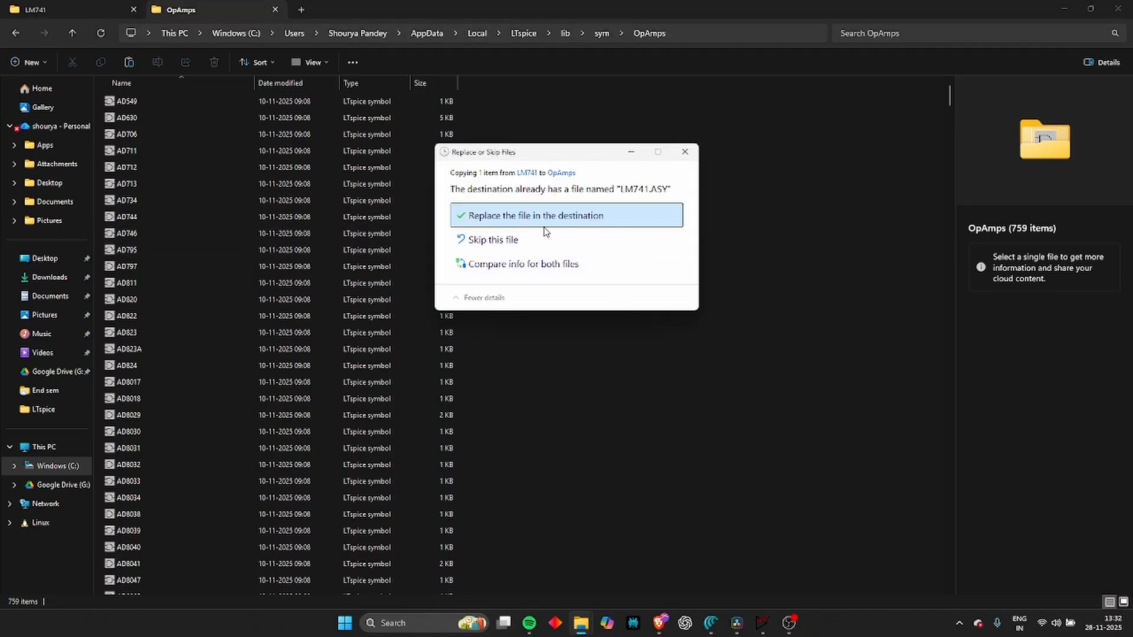
left_click(693, 154)
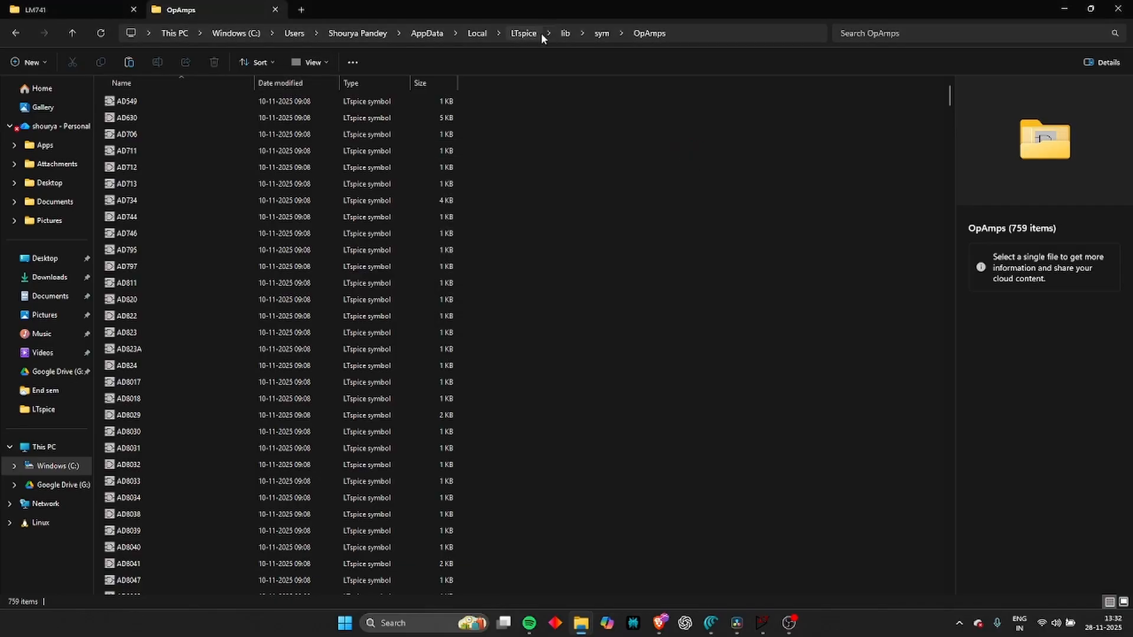
Return to the downloaded LM741 folder and check the file type of the LM741 library file in its properties
left_click(36, 10)
right_click(230, 135)
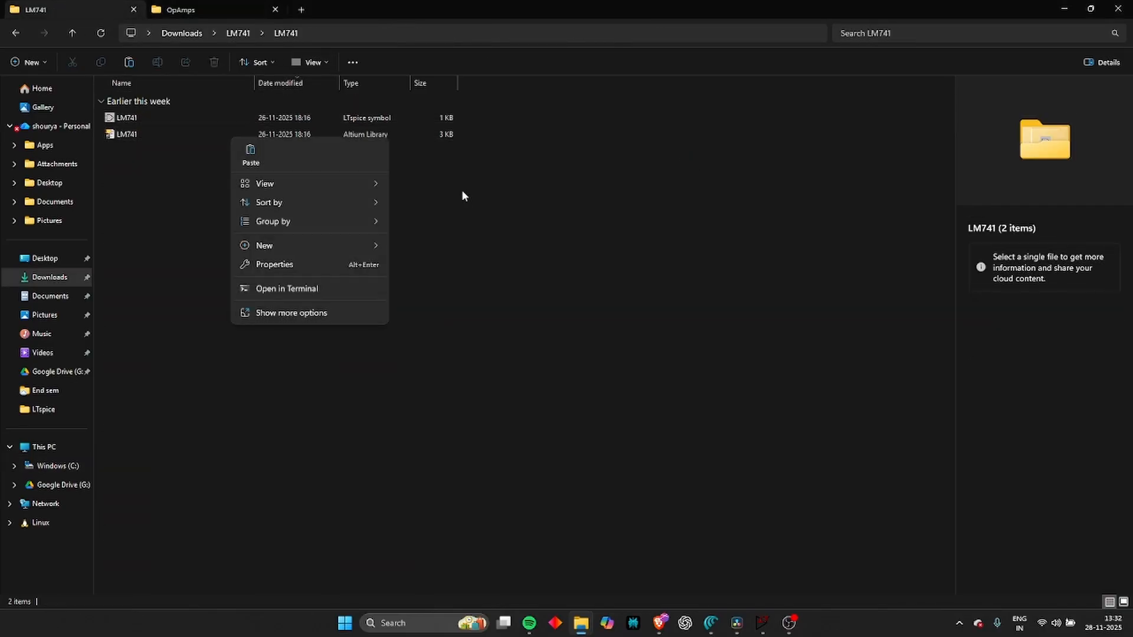
left_click(537, 158)
right_click(446, 135)
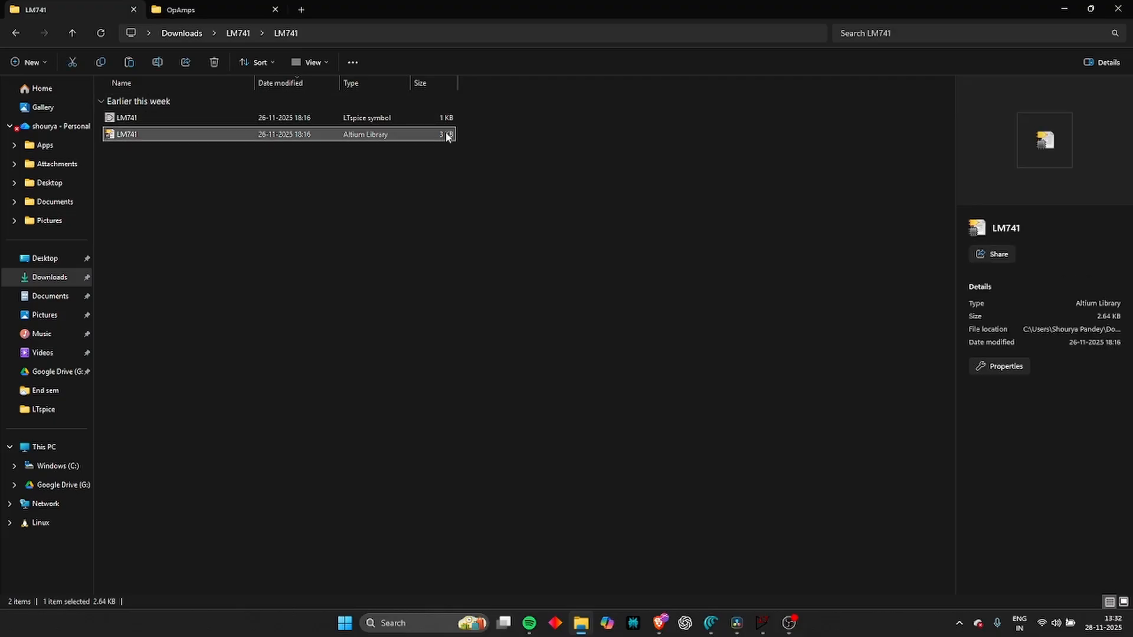
left_click(534, 311)
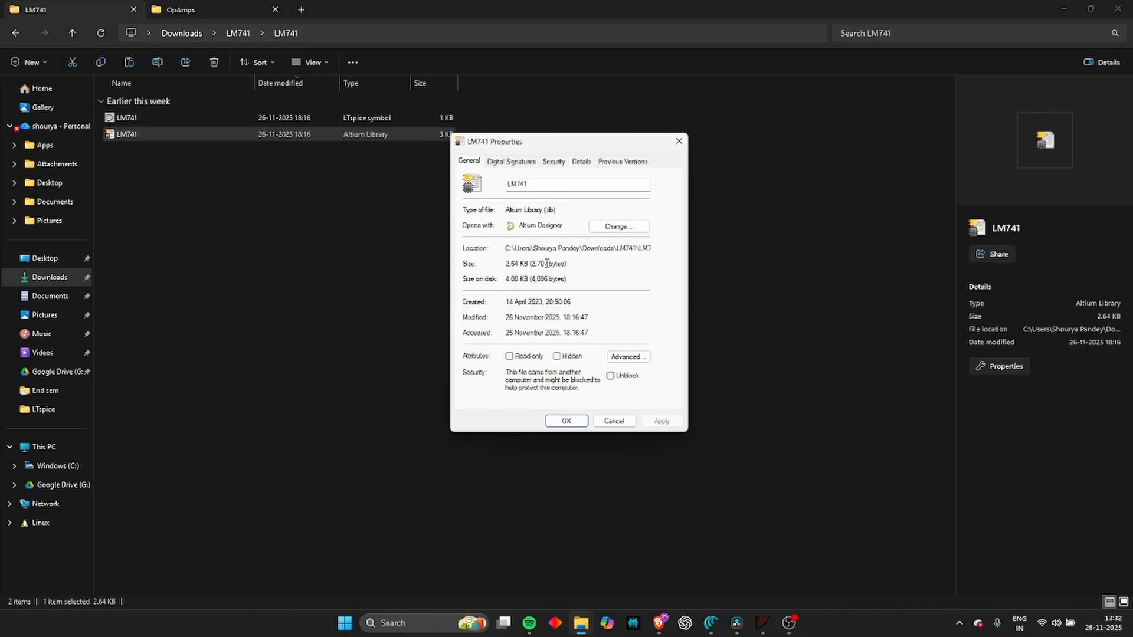
left_click_drag(571, 210, 504, 209)
left_click(683, 141)
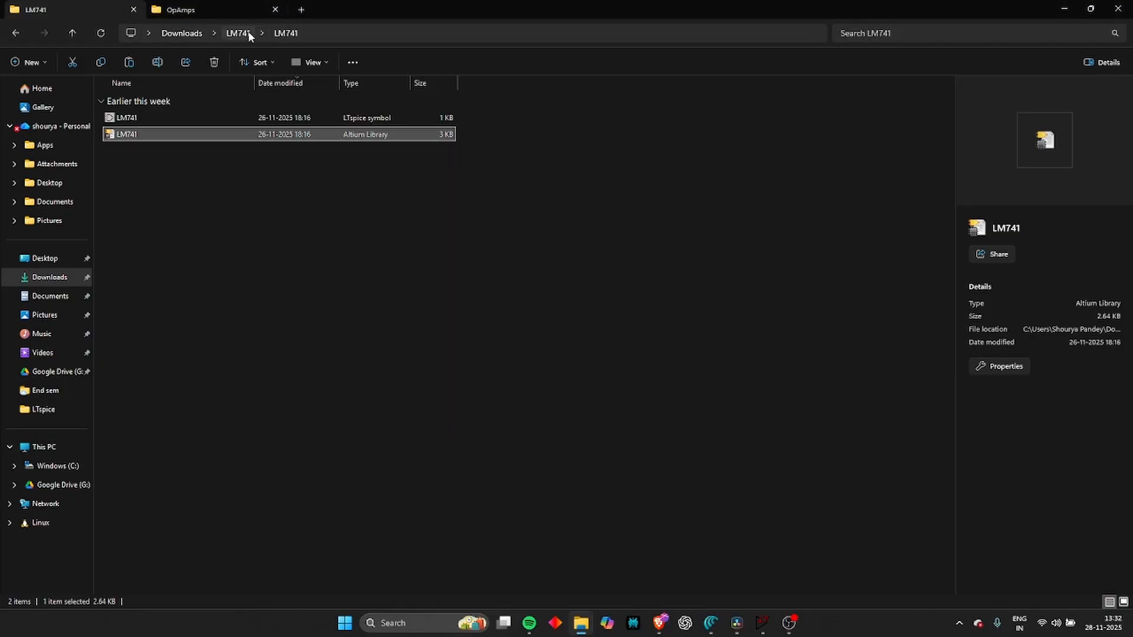
In the second tab, go back to the LTspice folder and open its lib\sub folder
left_click(225, 12)
left_click(17, 9)
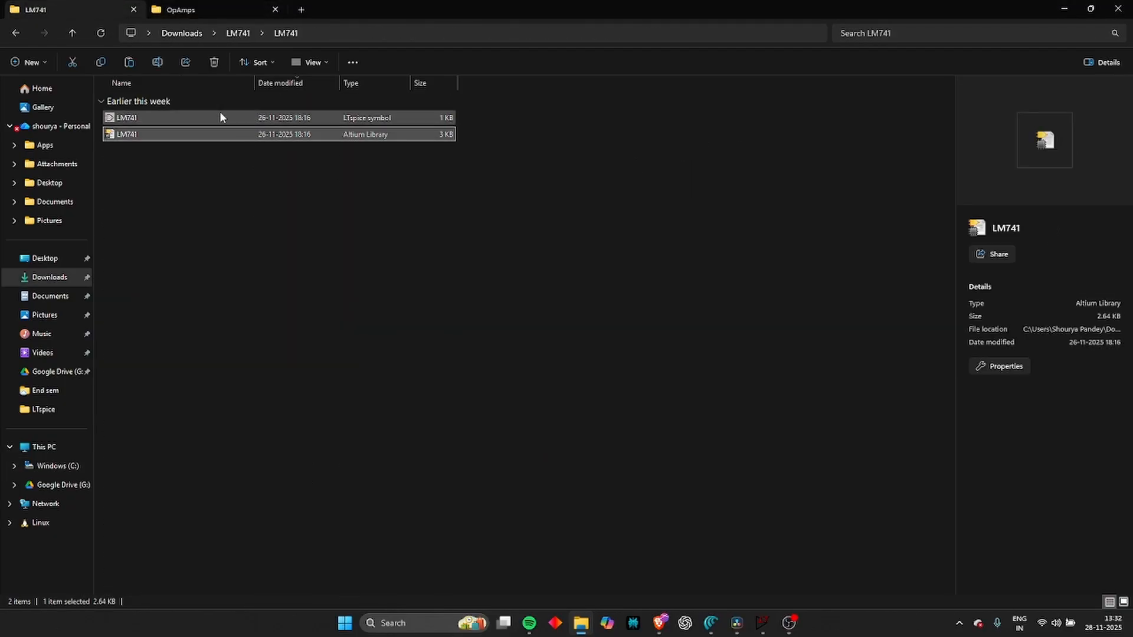
key("ctrl+Tab")
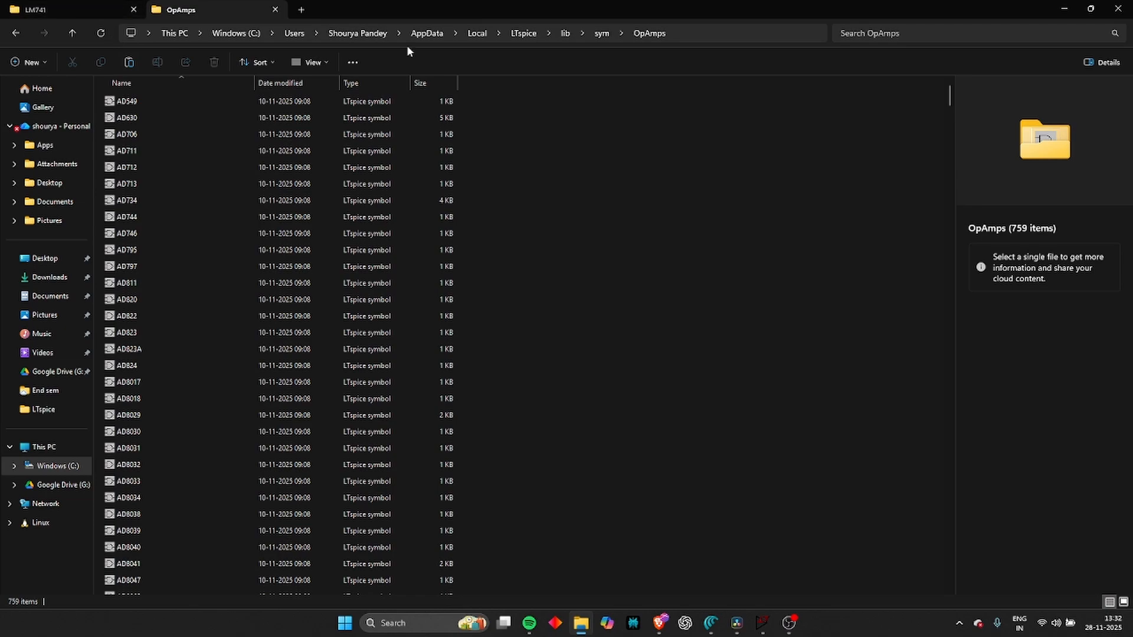
left_click(517, 35)
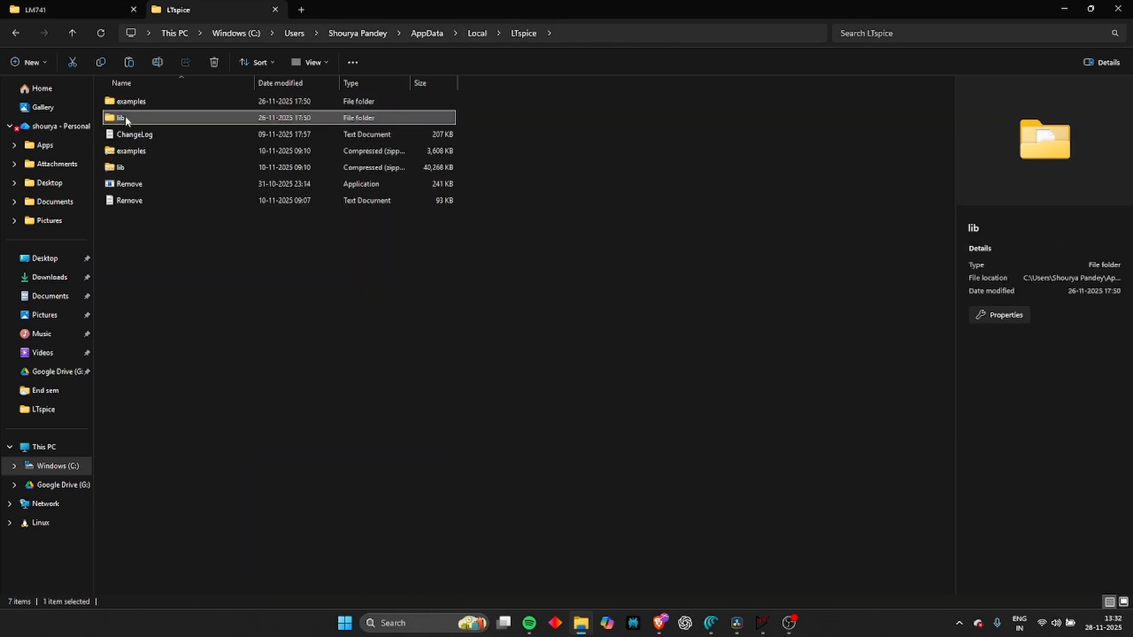
double_click(184, 119)
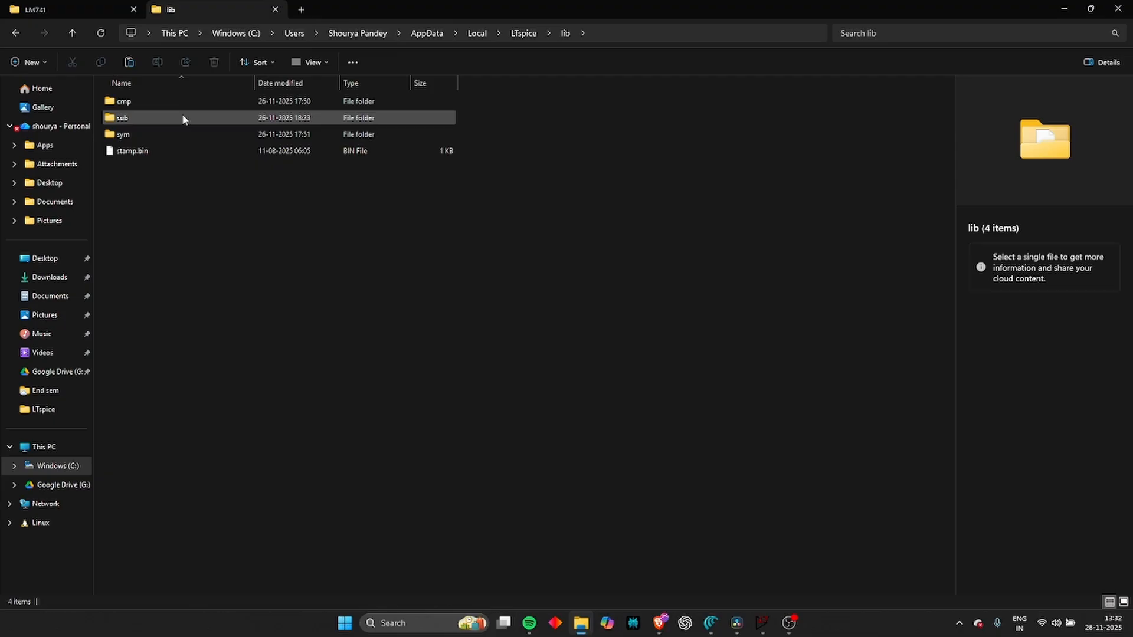
double_click(184, 118)
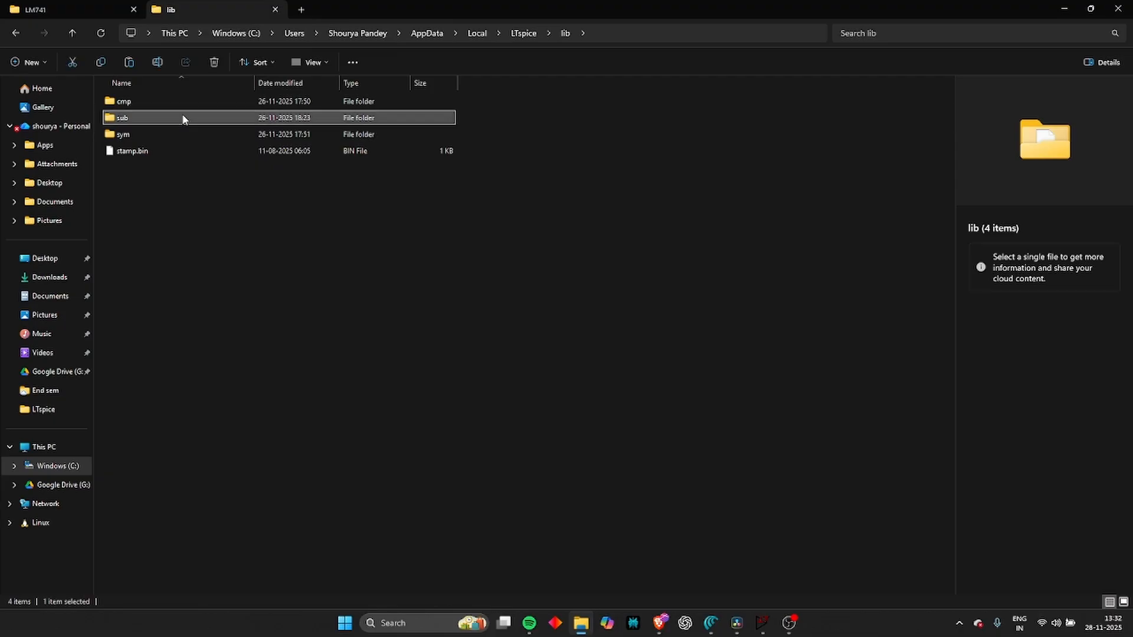
Try to paste the LM741 library file into the sub folder, then cancel without replacing the existing file
right_click(642, 218)
left_click(657, 228)
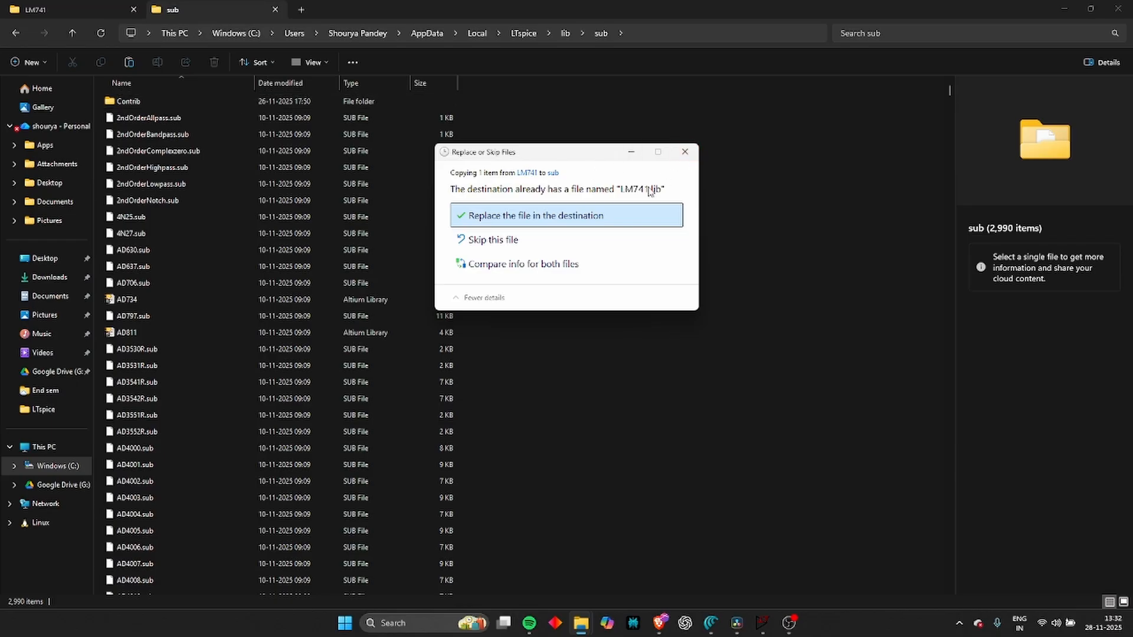
left_click(683, 154)
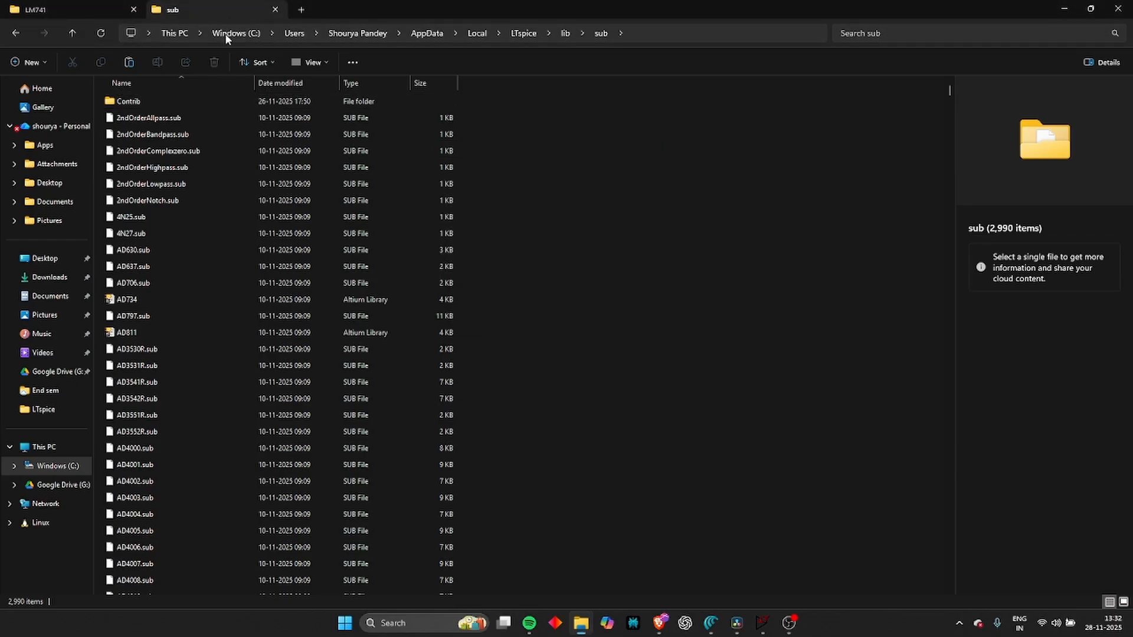
Close both File Explorer tabs and launch LTspice from the desktop
left_click(275, 9)
left_click(134, 10)
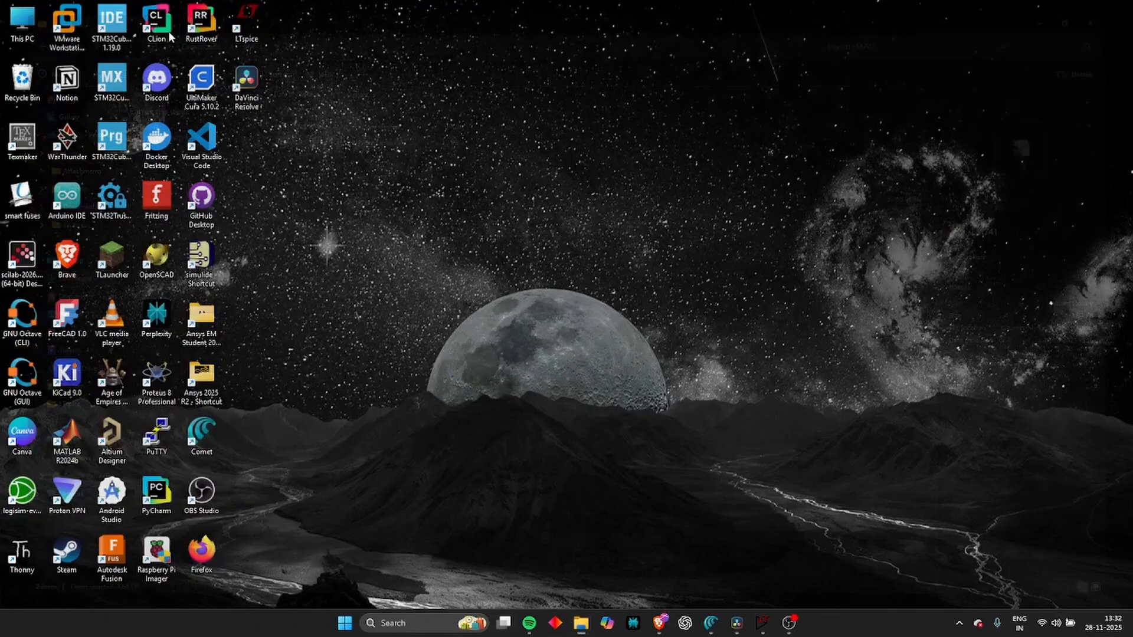
left_click(763, 623)
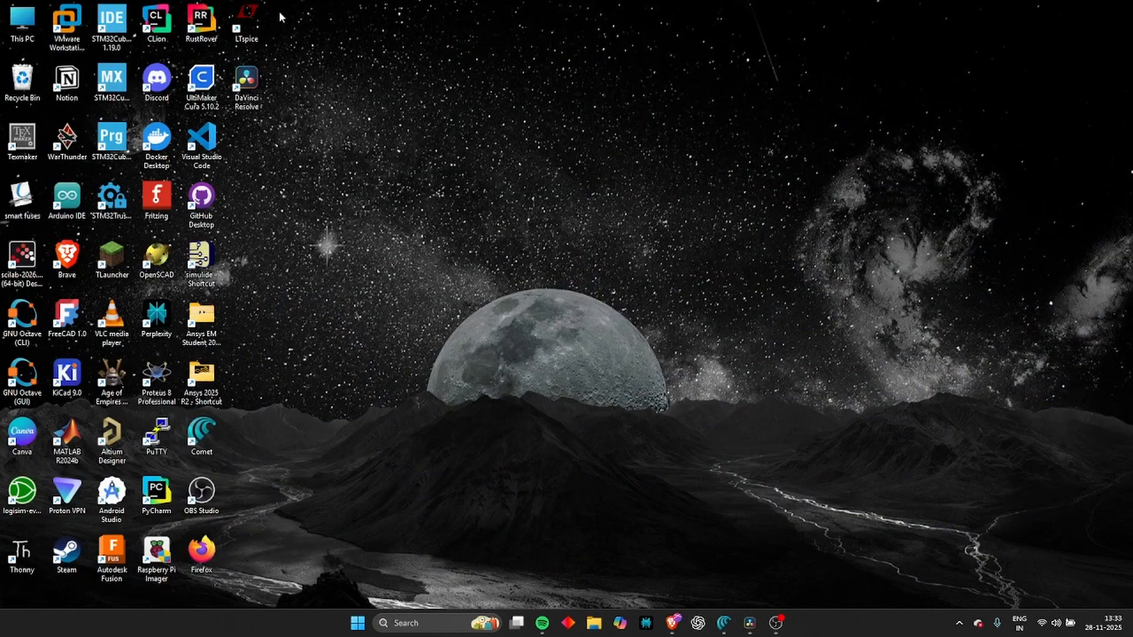
double_click(244, 14)
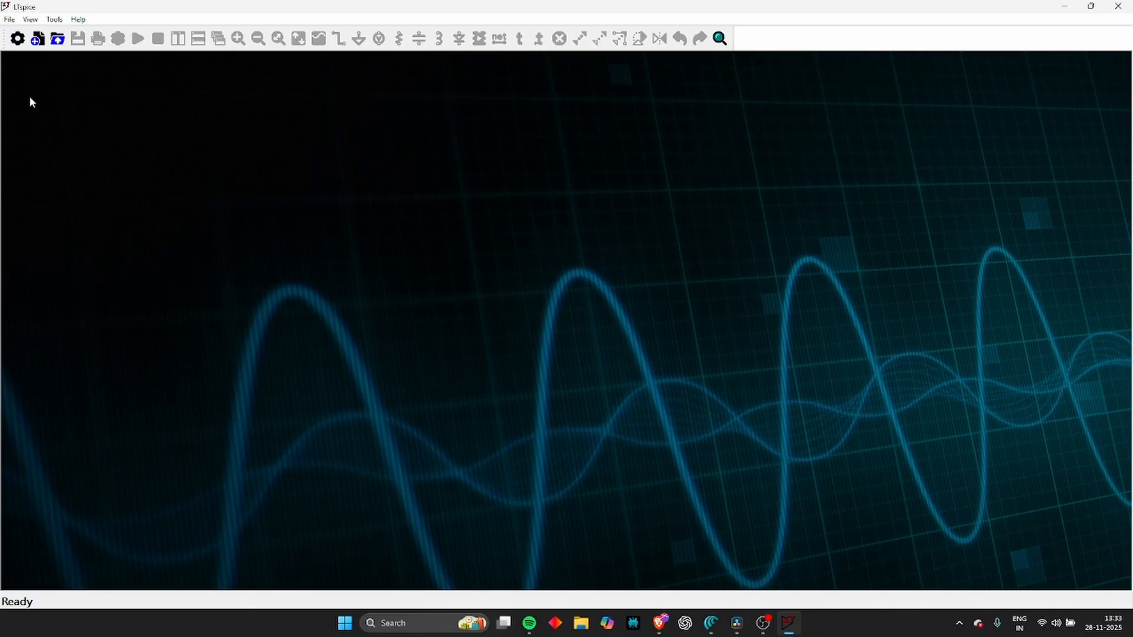
Create a new blank schematic
left_click(10, 19)
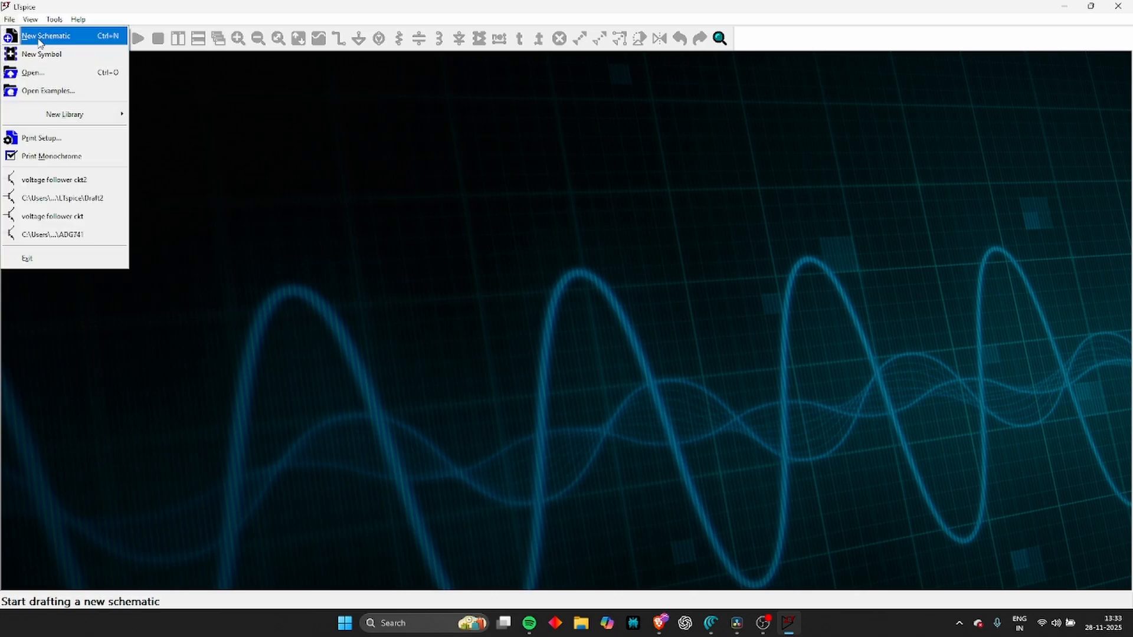
left_click(32, 37)
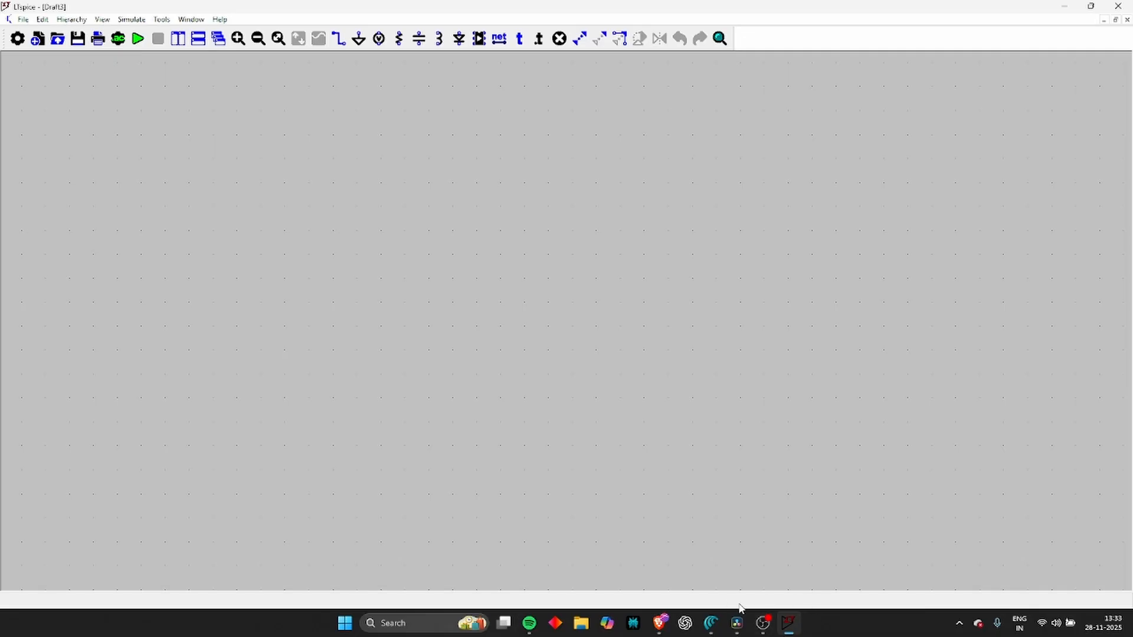
mouse_move(761, 629)
left_click(804, 584)
Set the schematic cursor type to Black in the program settings and accept them
left_click(161, 20)
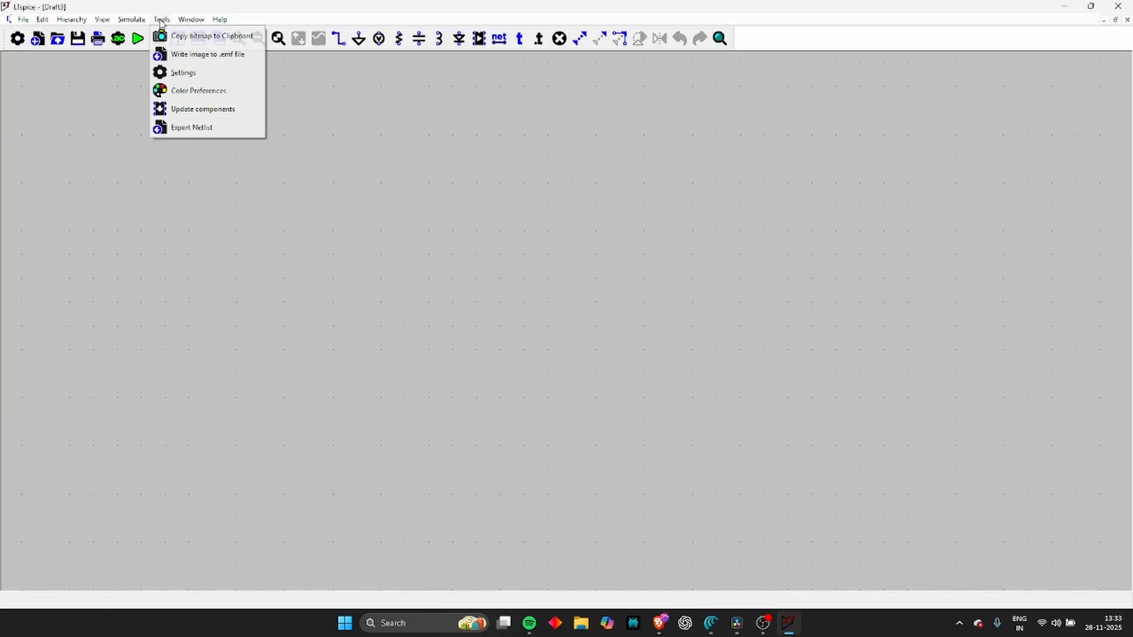
left_click(177, 73)
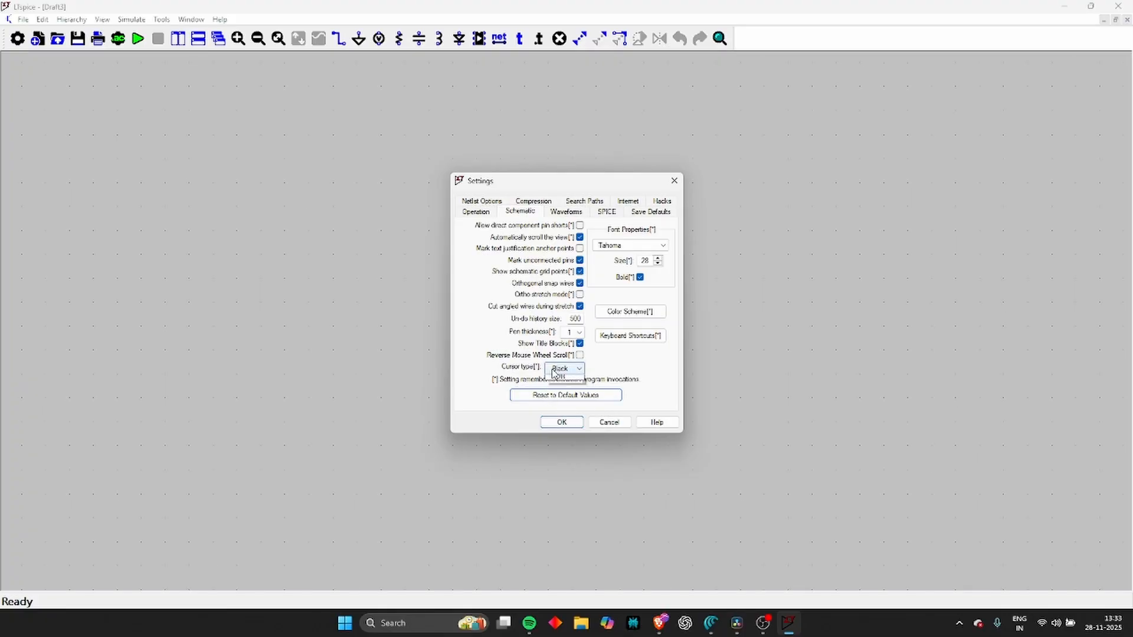
left_click(564, 369)
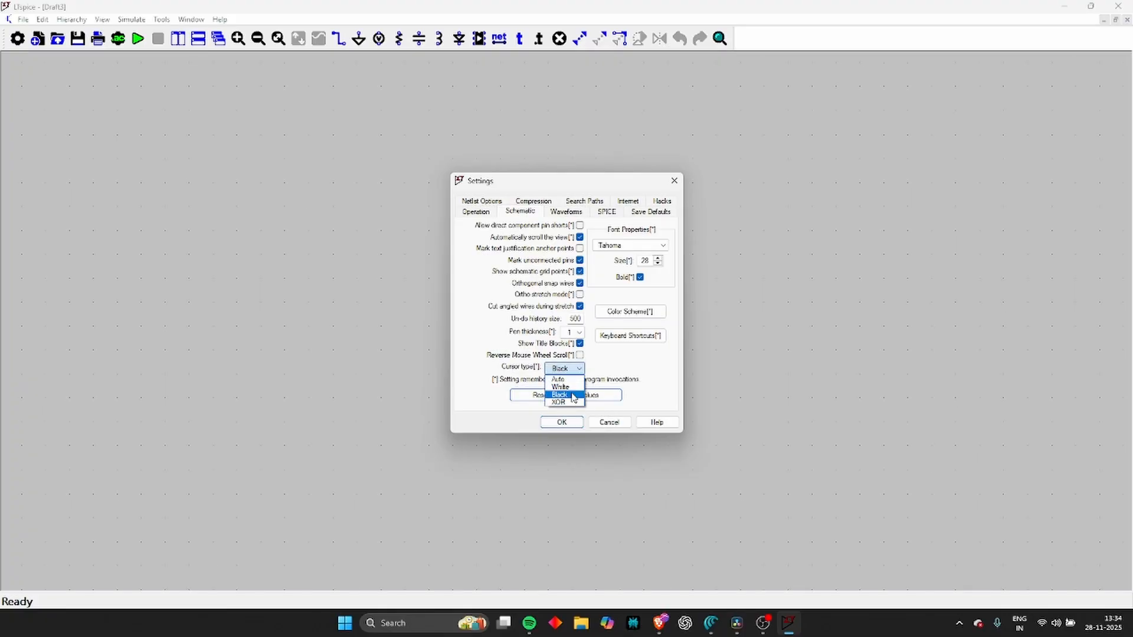
left_click(563, 422)
left_click(562, 422)
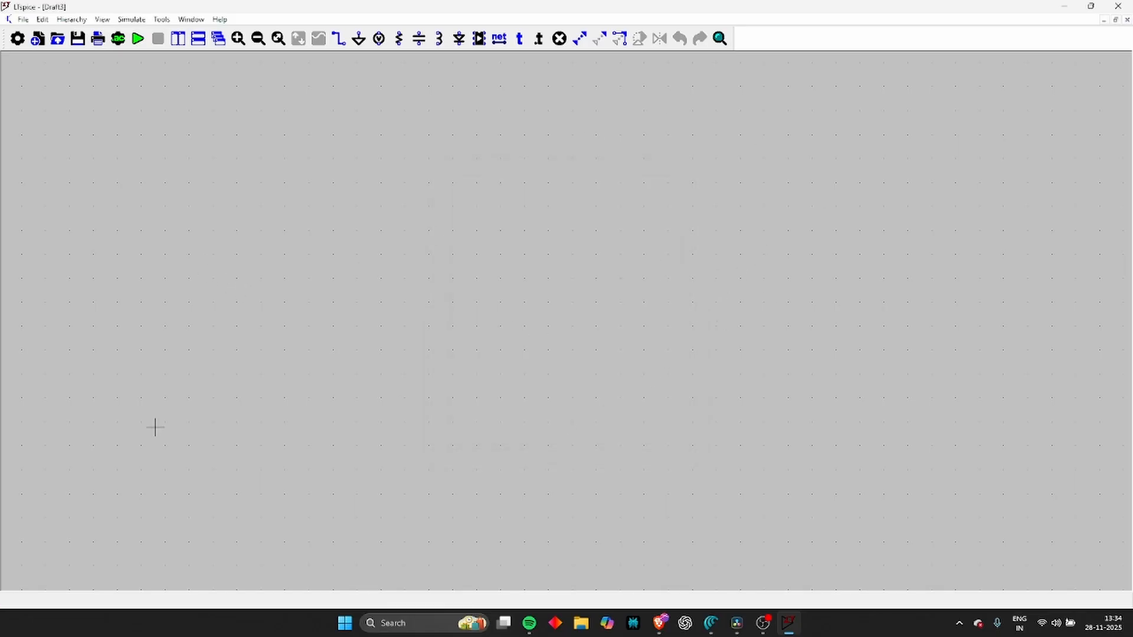
Check the installed LTspice version in the program information, then close it
left_click(219, 19)
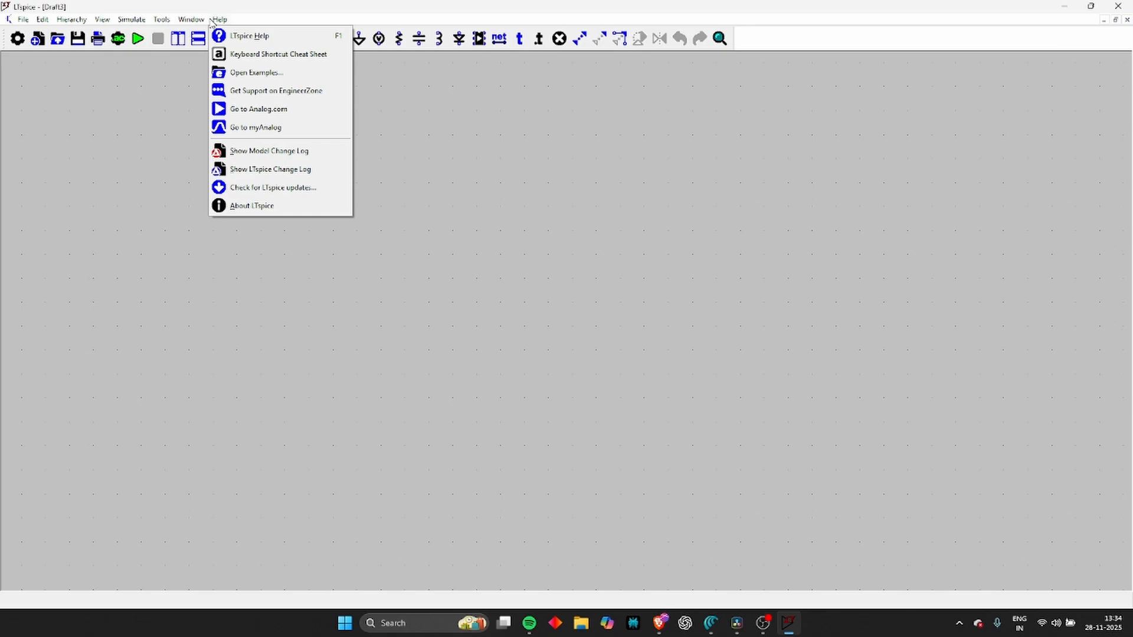
left_click(236, 206)
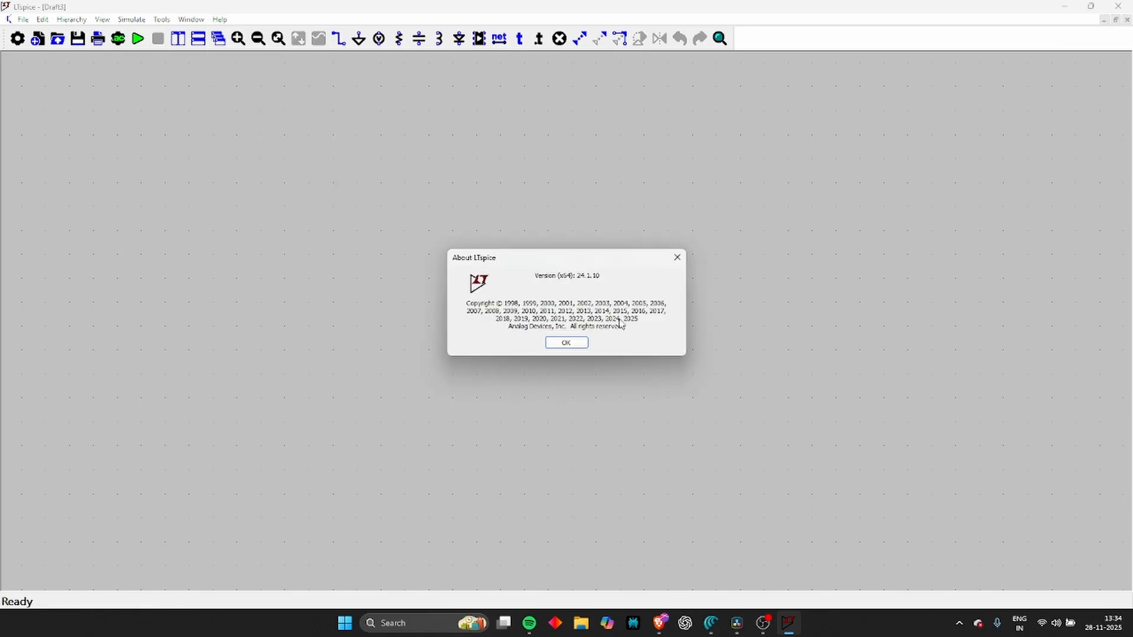
left_click(568, 345)
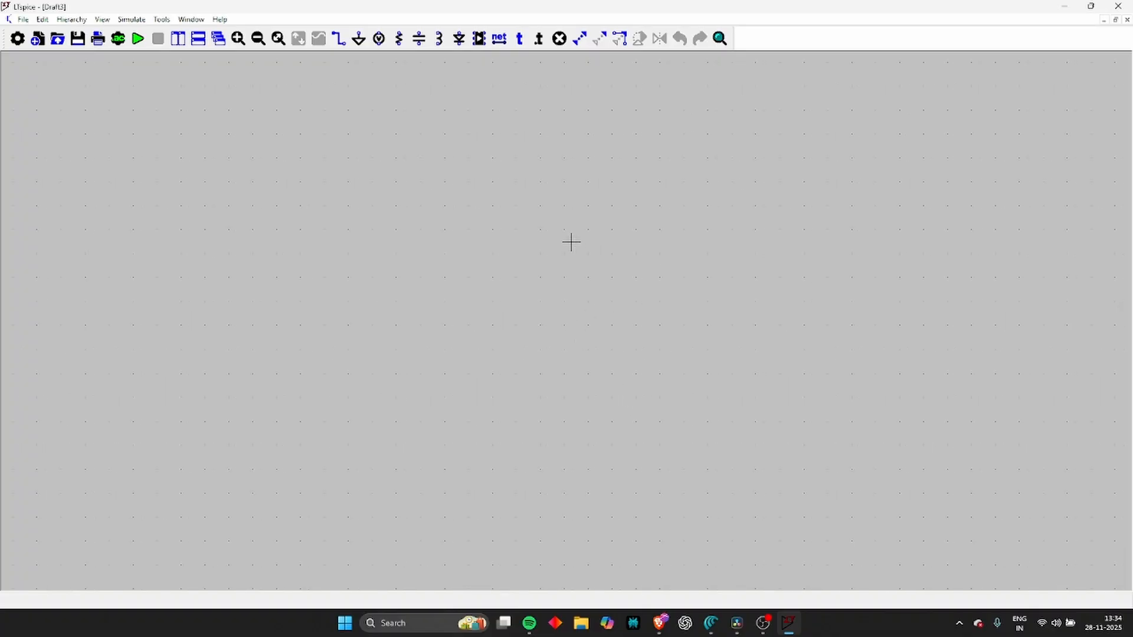
Open the component browser, restrict it to ADI Symbols, and enter the OpAmps category
left_click_drag(447, 209, 512, 214)
key("F2")
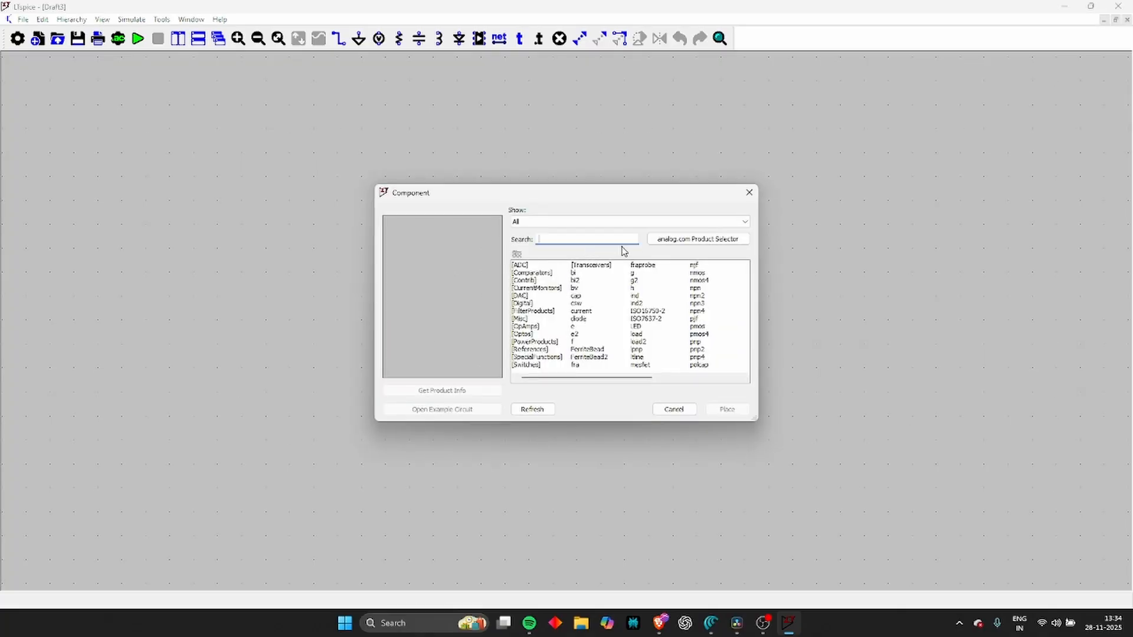
left_click(569, 223)
left_click(568, 243)
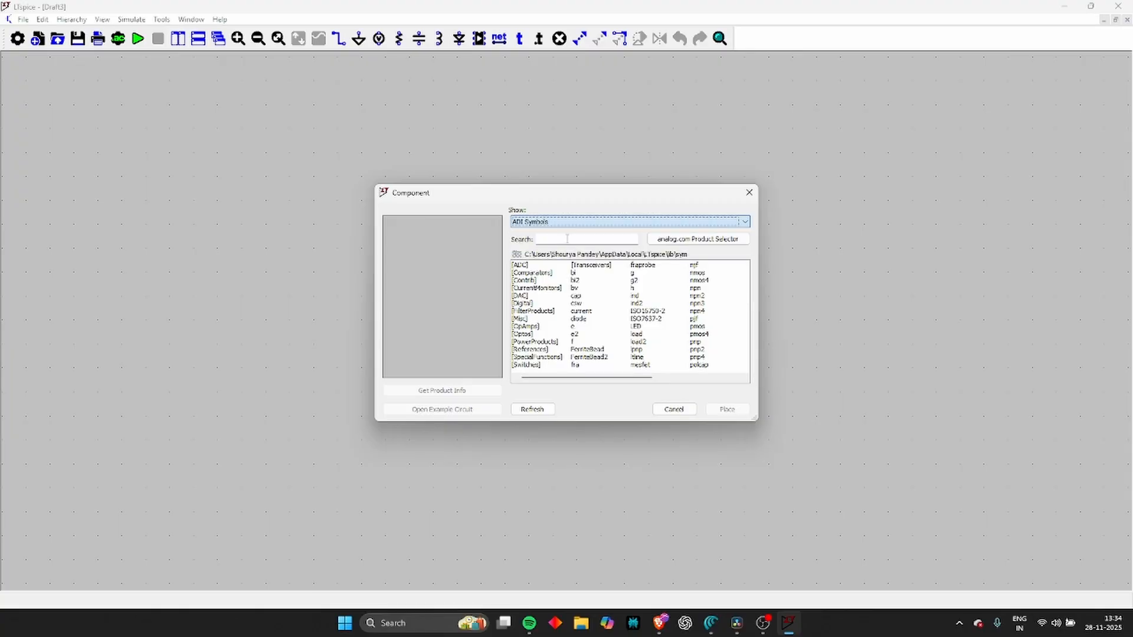
left_click(533, 328)
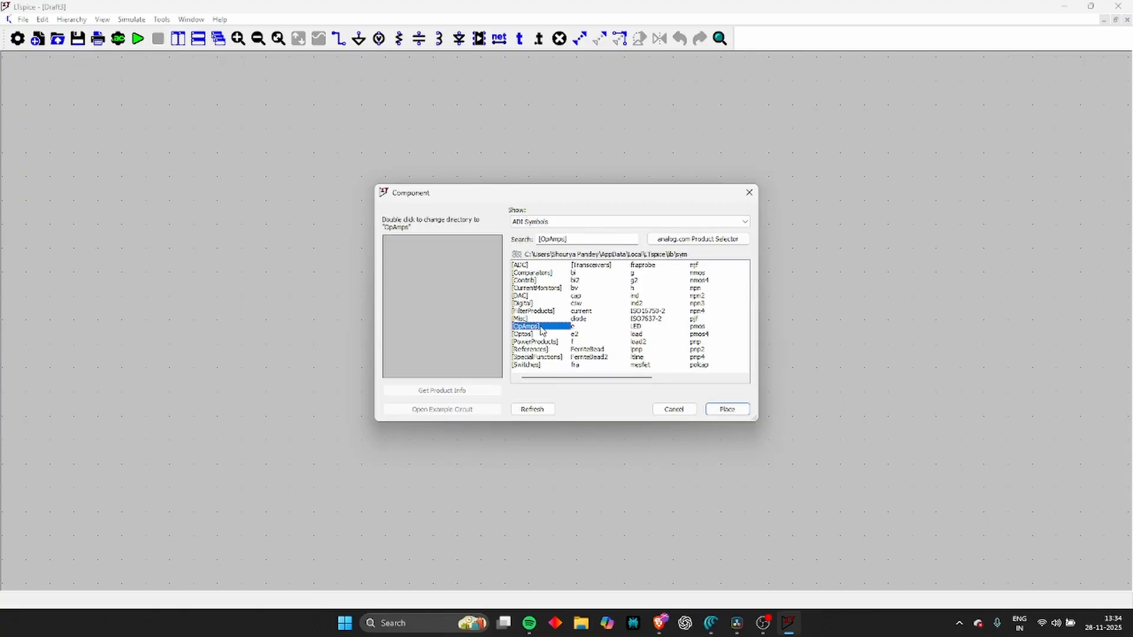
double_click(541, 327)
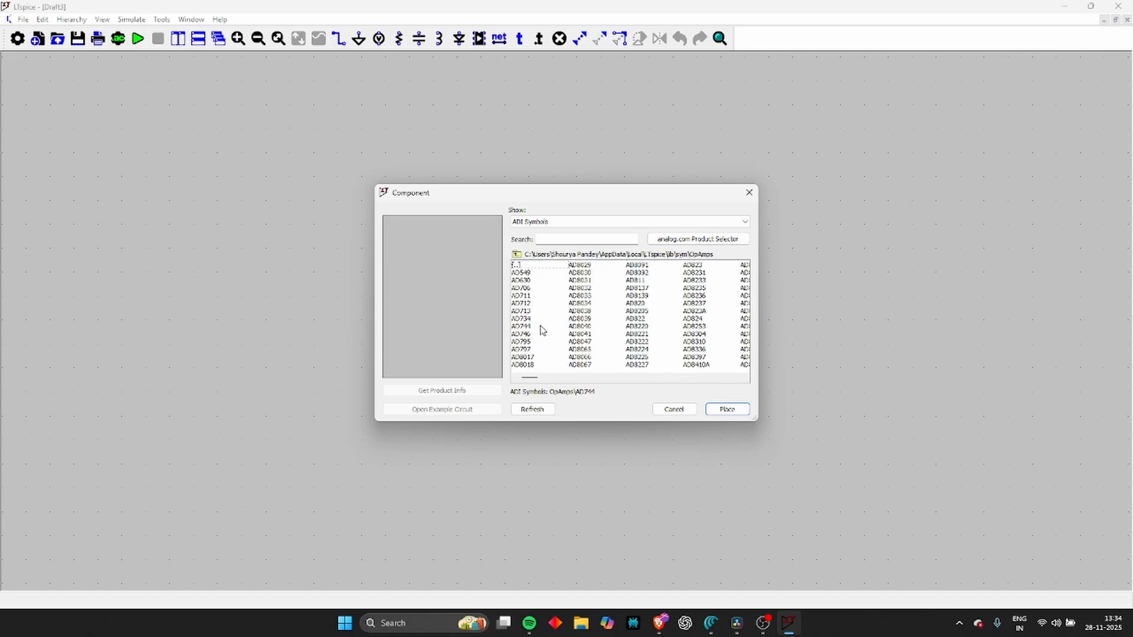
Search the op-amps for 741 and place one LM741 near the middle of the schematic
left_click(590, 238)
type("741")
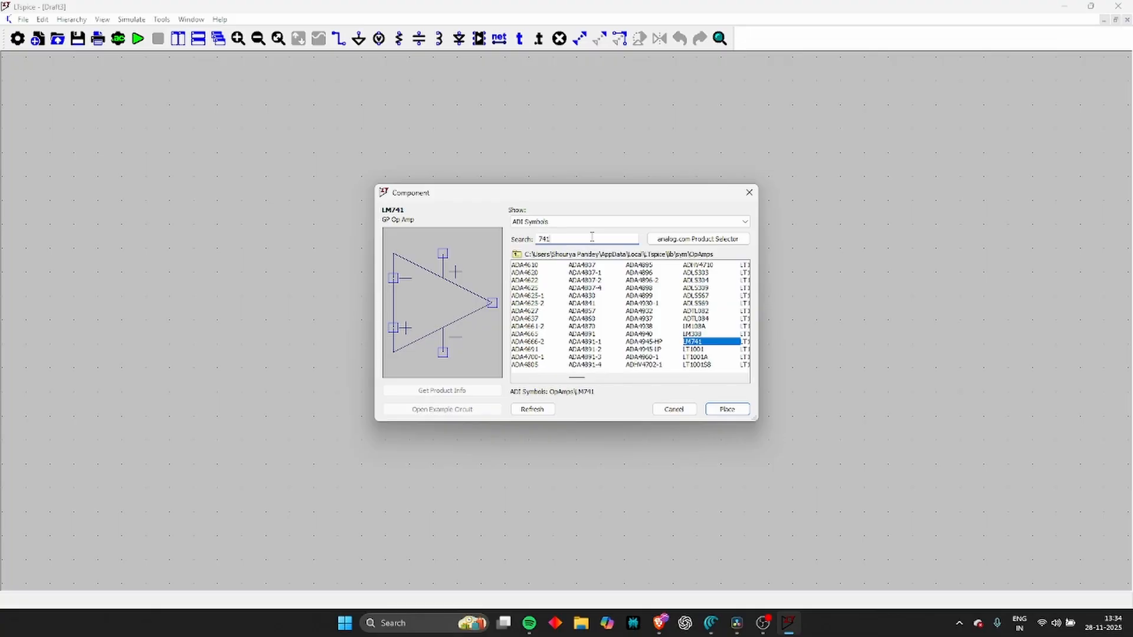
key("Return")
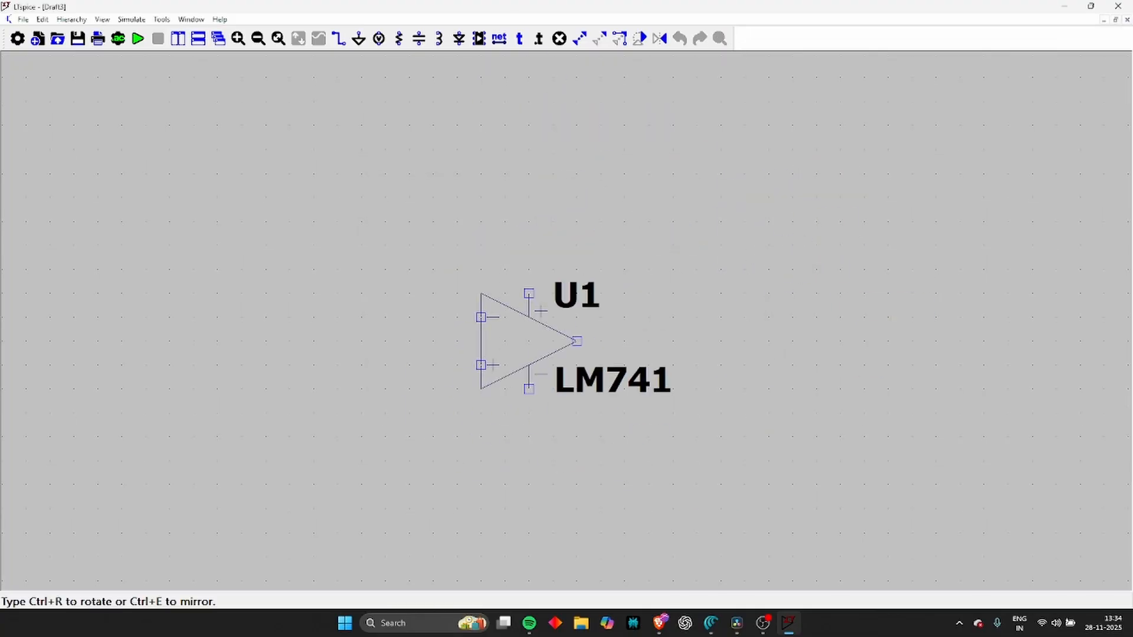
left_click(529, 269)
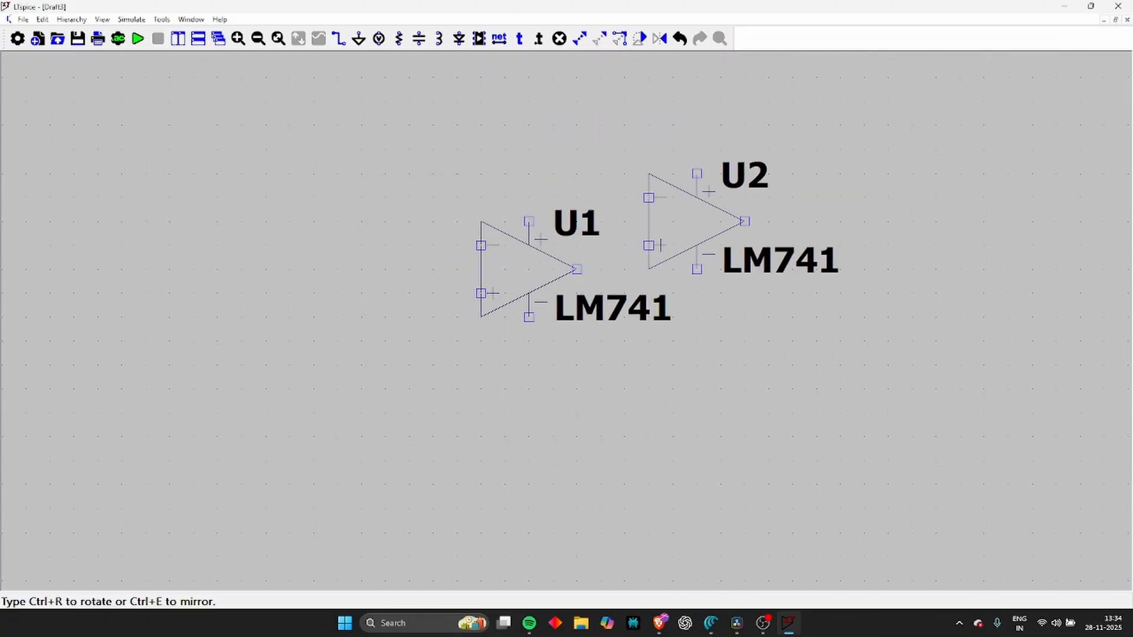
key("Escape")
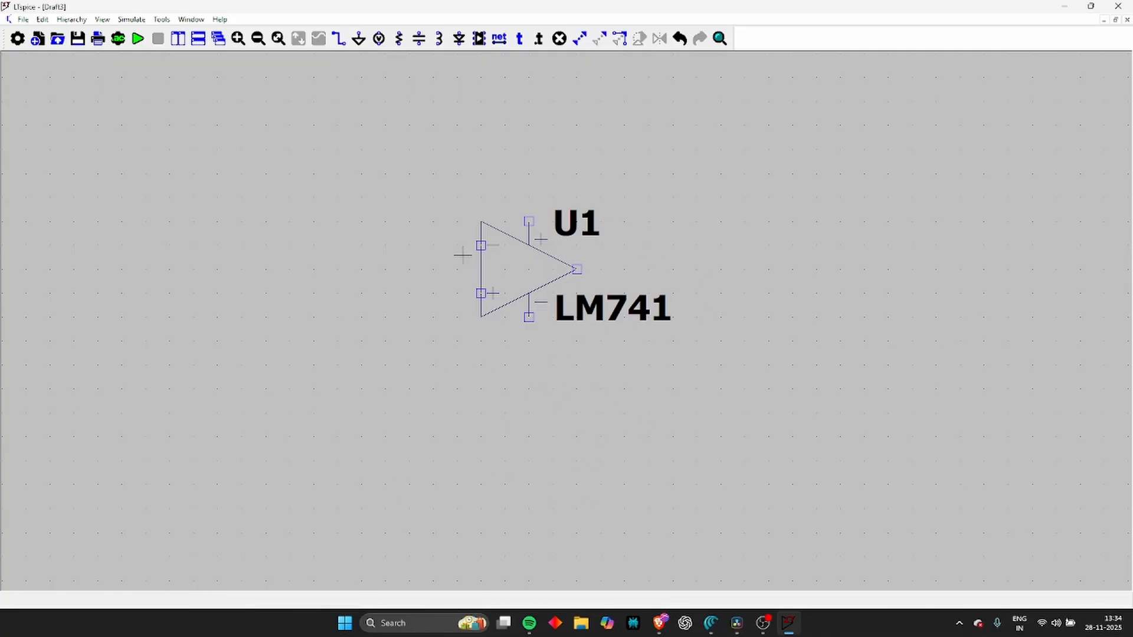
Place three voltage sources side by side in the area below the LM741 op-amp
left_click_drag(522, 273, 569, 314)
scroll(569, 314, "down", 2)
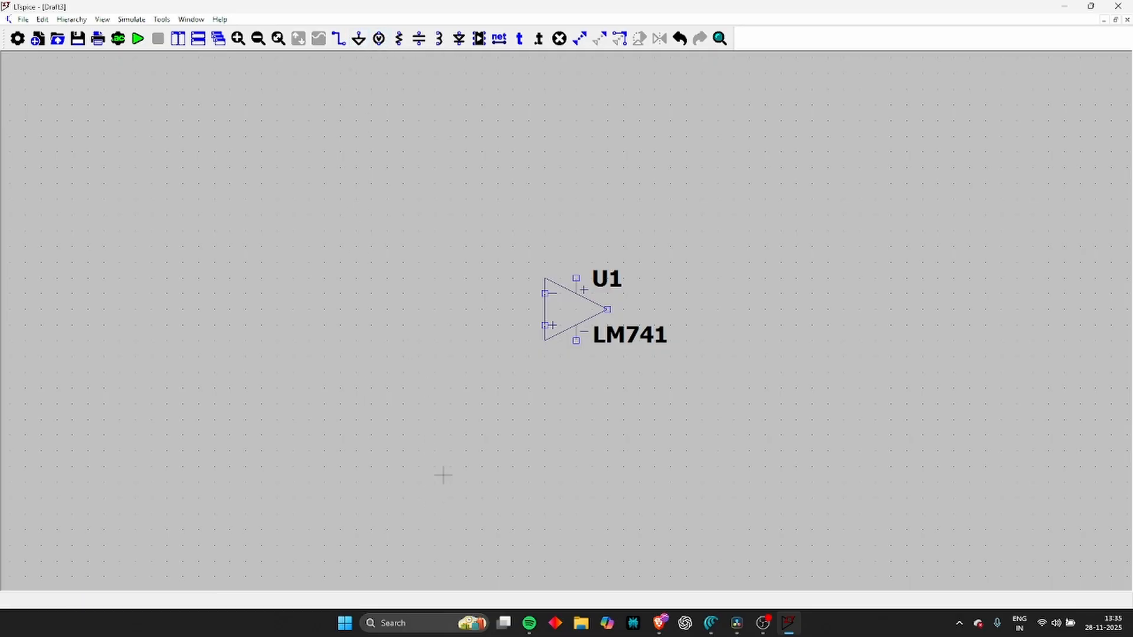
key("v")
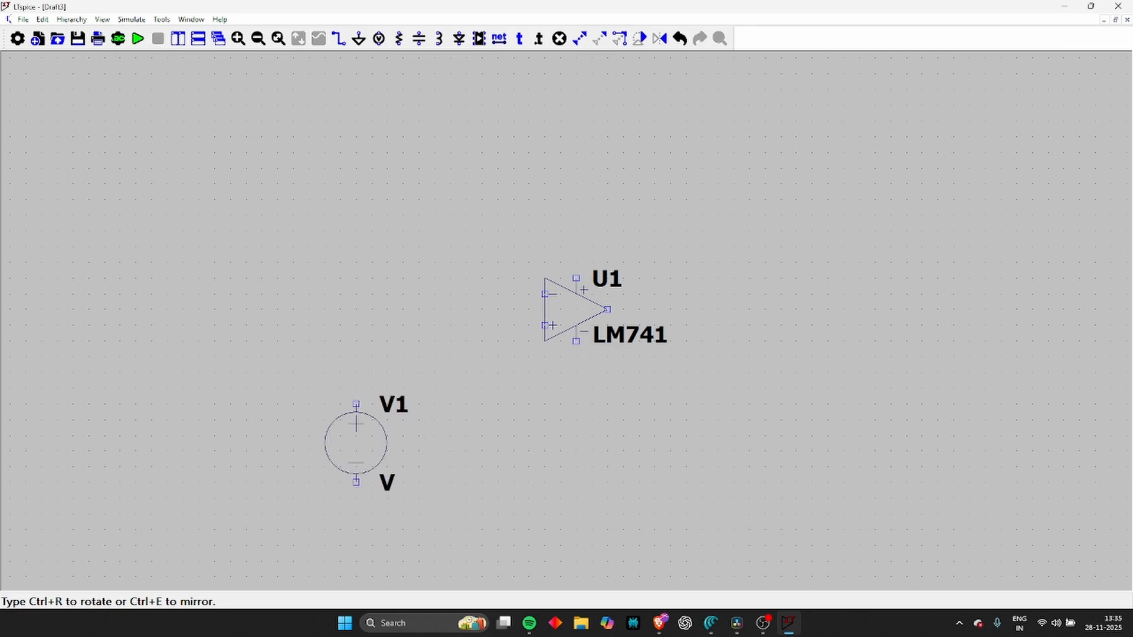
left_click(372, 405)
left_click(544, 390)
left_click(670, 390)
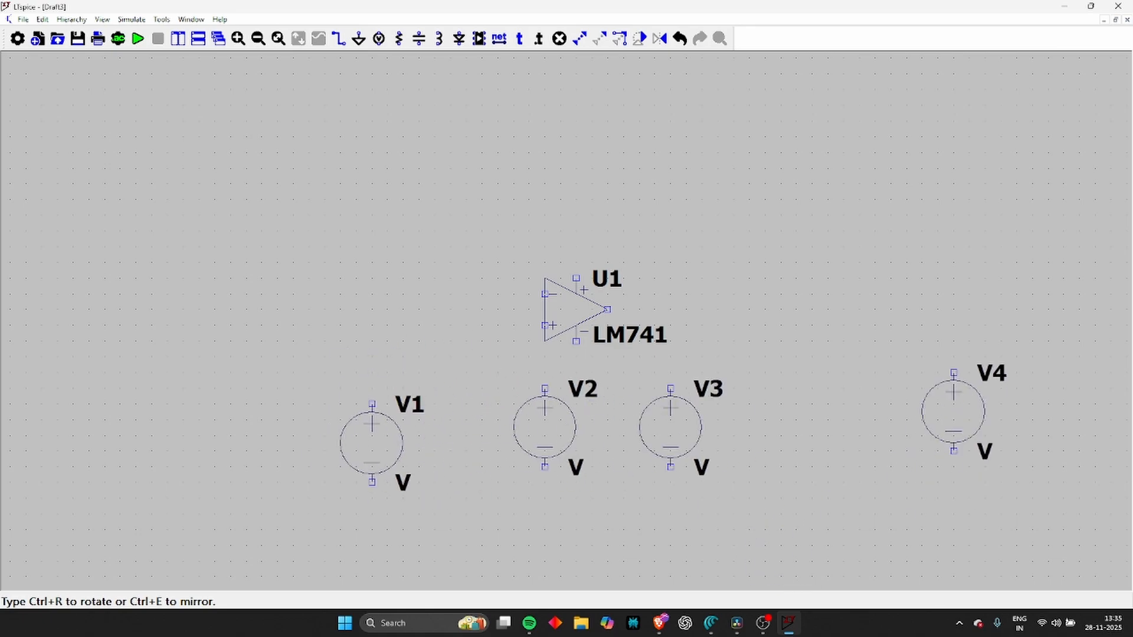
key("Escape")
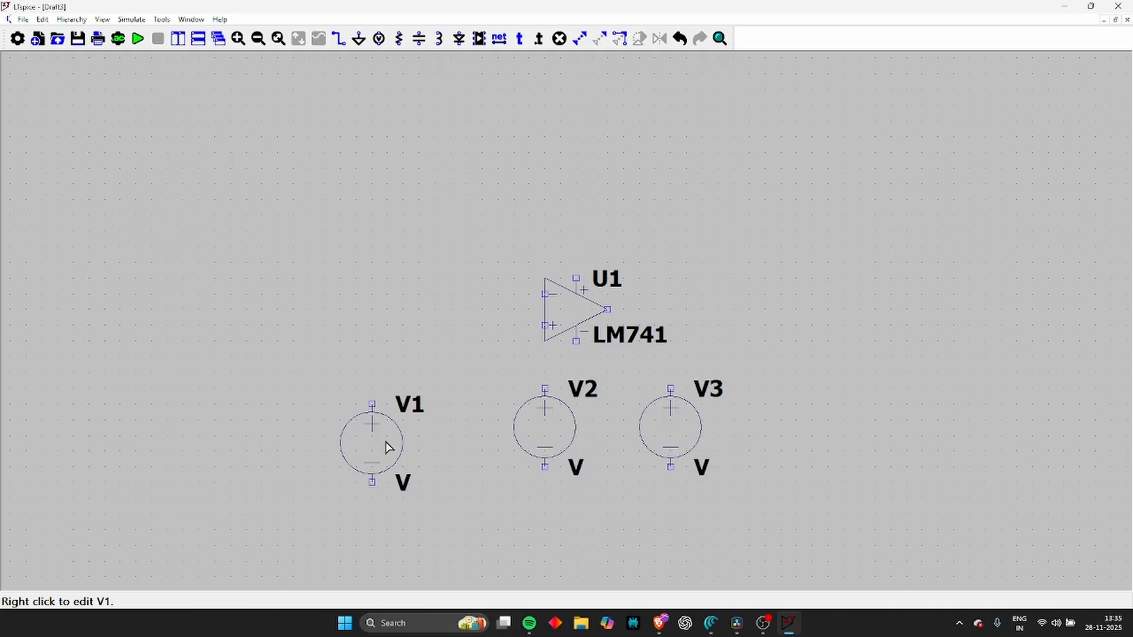
Move the LM741 up and to the left, and move voltage source V1 well to the left of it
mouse_move(393, 430)
left_mouse_down()
mouse_move(420, 395)
mouse_move(400, 410)
left_mouse_up()
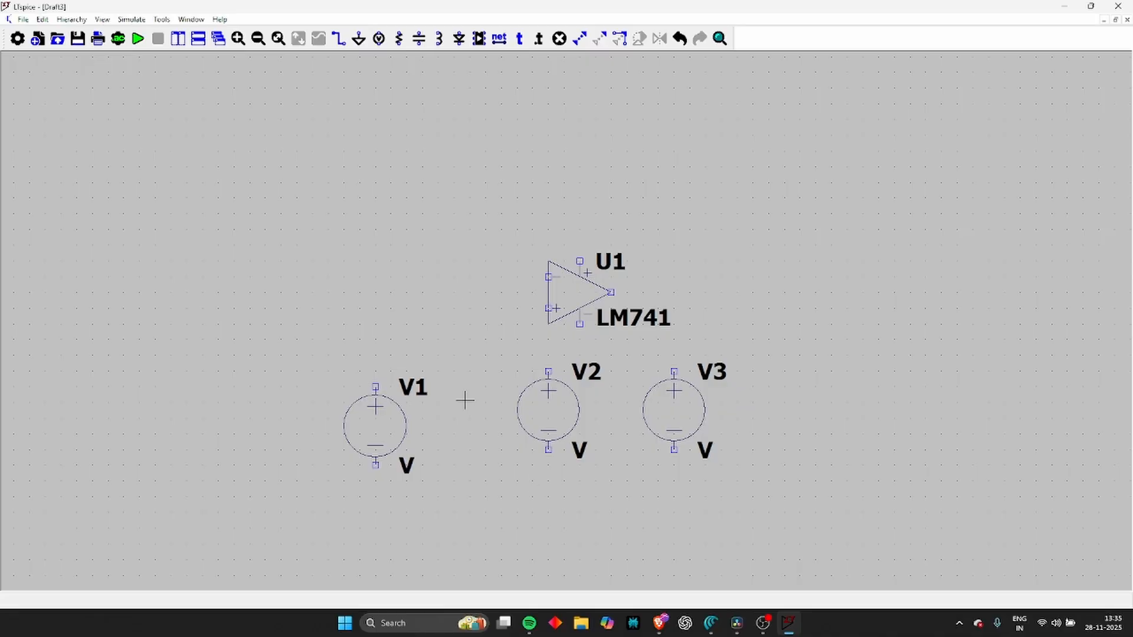
left_click_drag(580, 294, 555, 272)
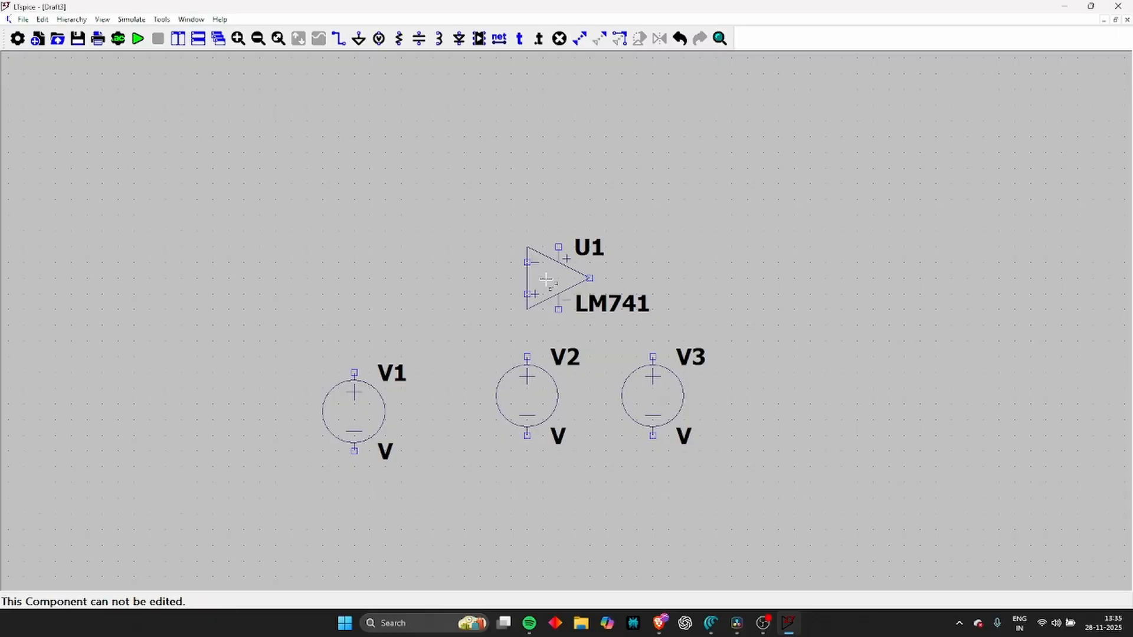
left_click_drag(547, 286, 484, 224)
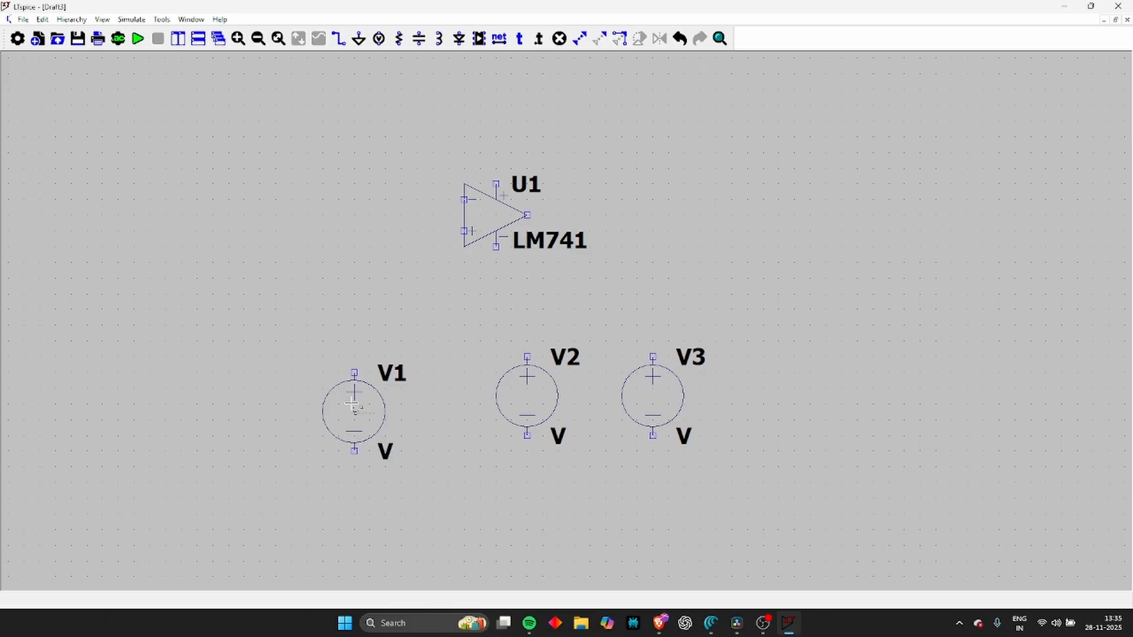
left_click_drag(357, 413, 149, 302)
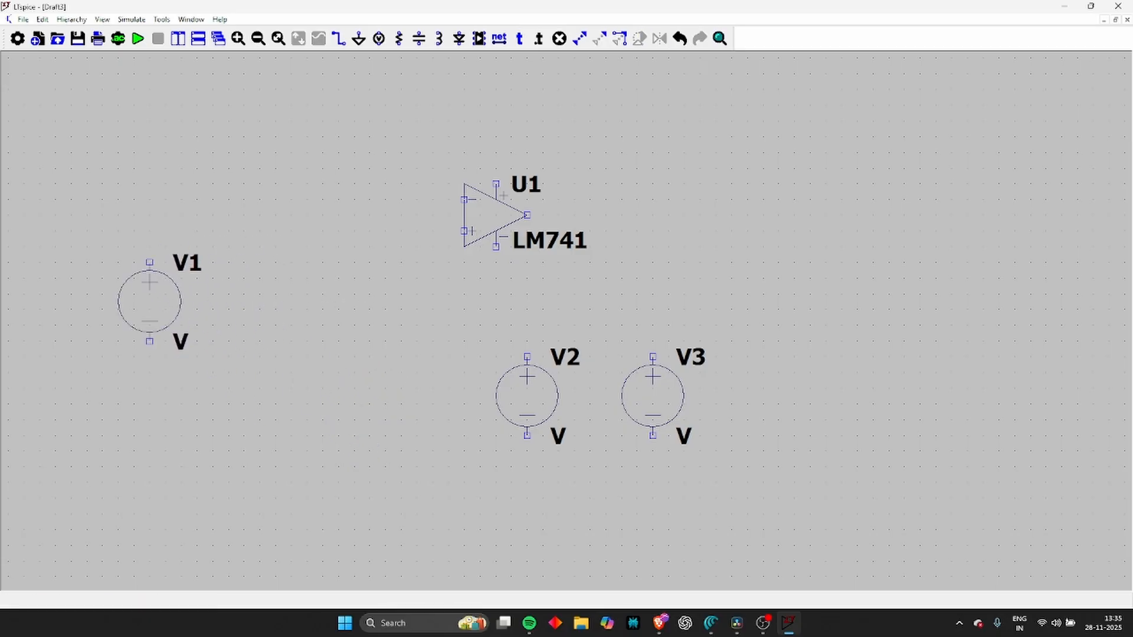
Move voltage source V3 directly below the LM741's negative supply pin, rotated 180 degrees
left_click_drag(657, 384, 500, 321)
key("ctrl+r")
key("ctrl+r")
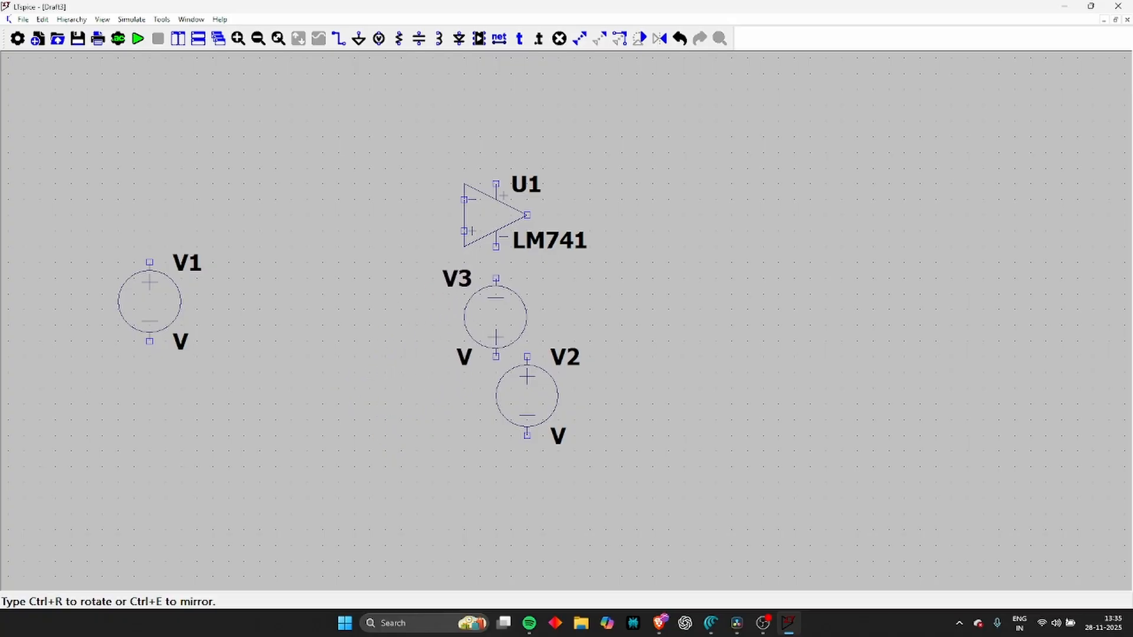
left_click(488, 324)
Move voltage source V2 directly above the LM741's positive supply pin, rotated 180 degrees
left_click(518, 410)
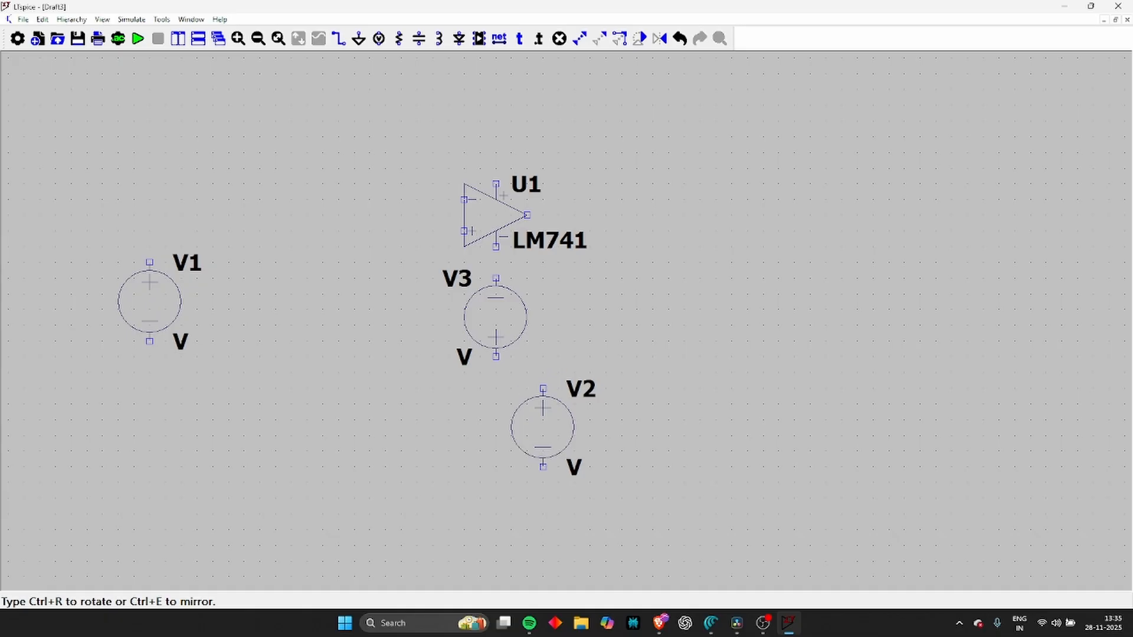
key("ctrl+r")
key("ctrl+r")
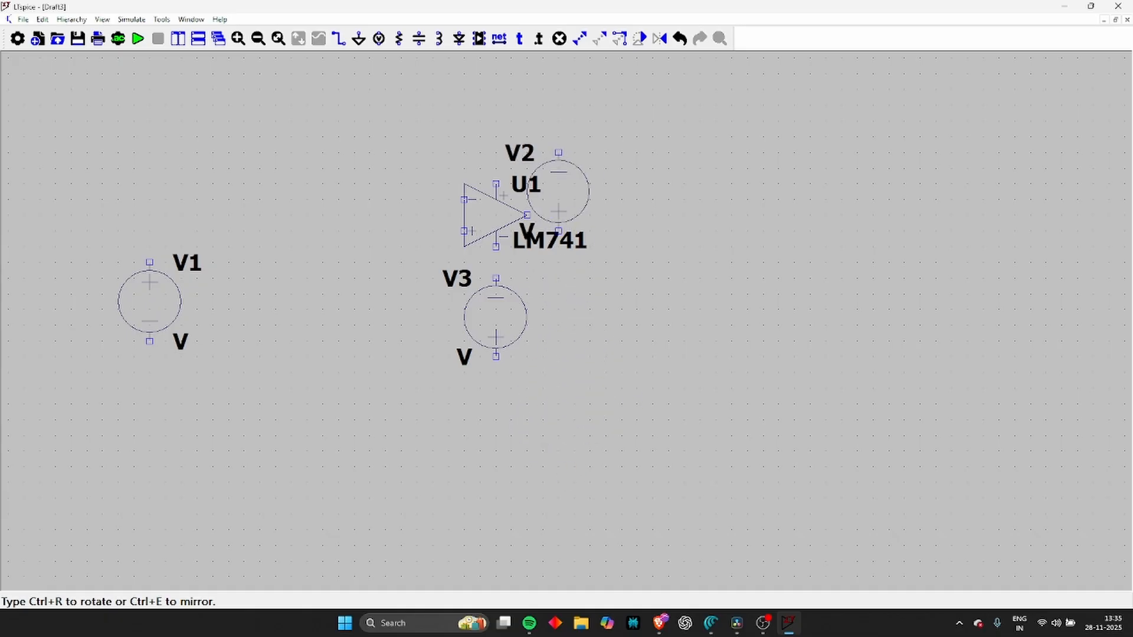
left_click(517, 85)
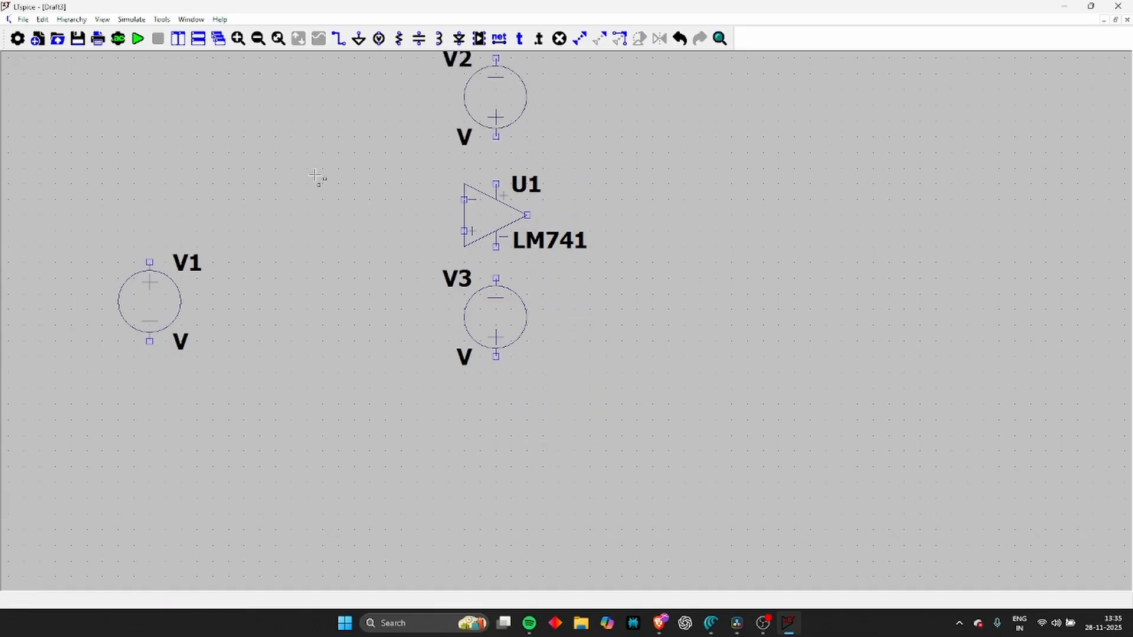
Place ground symbols on the lower terminals of V1 and V3 and one to the right of V2's upper terminal
left_click_drag(362, 212, 508, 332)
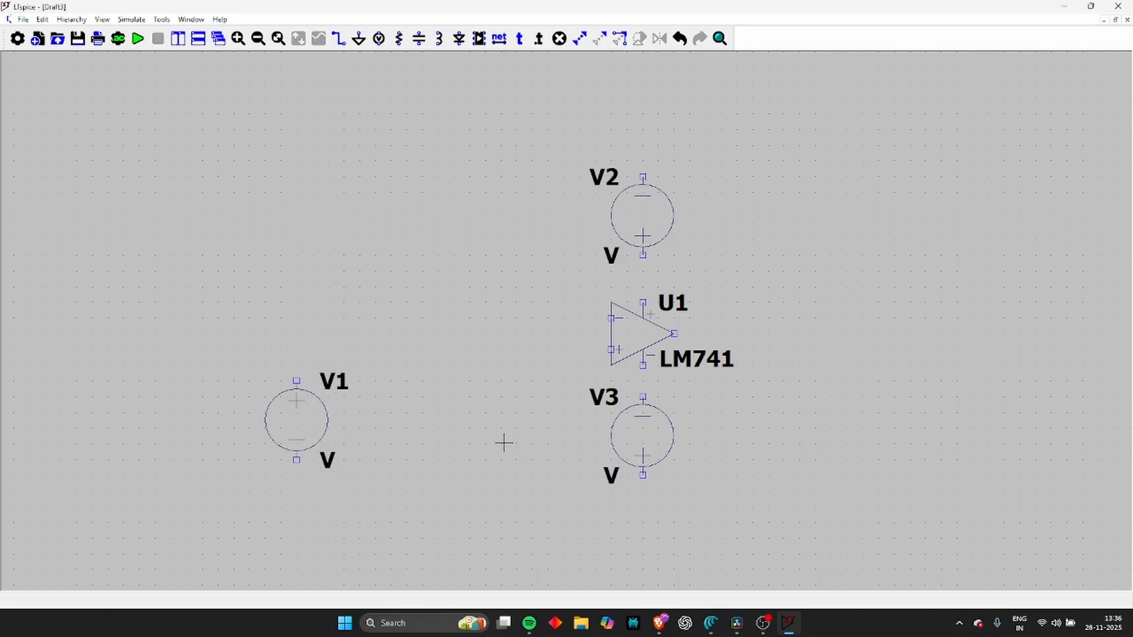
key("g")
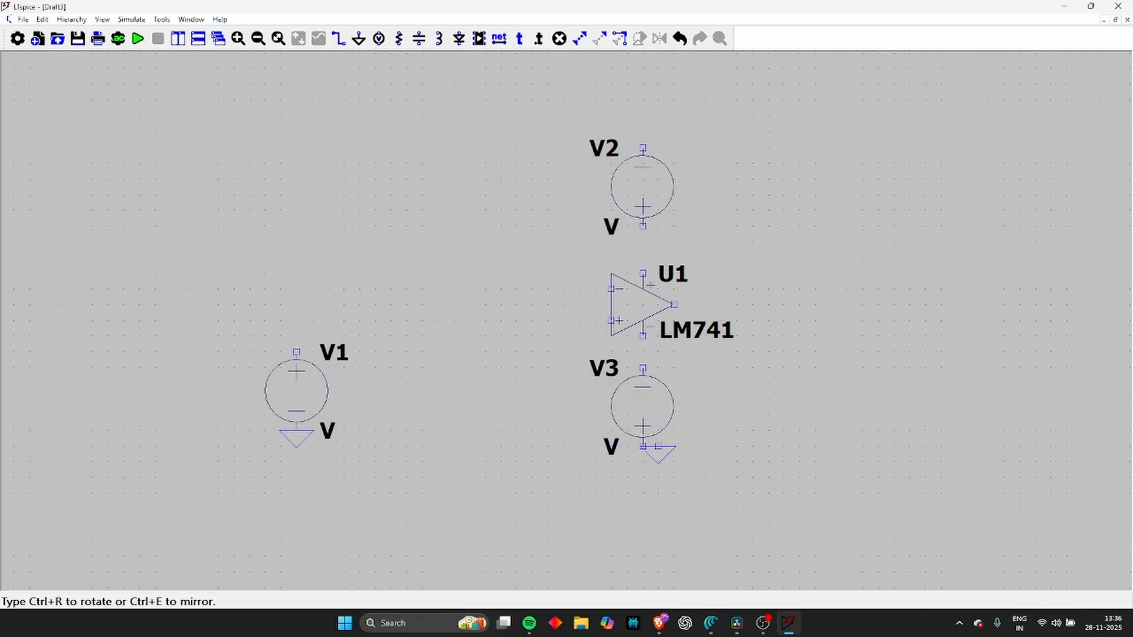
left_click(642, 447)
left_click(736, 148)
key("Escape")
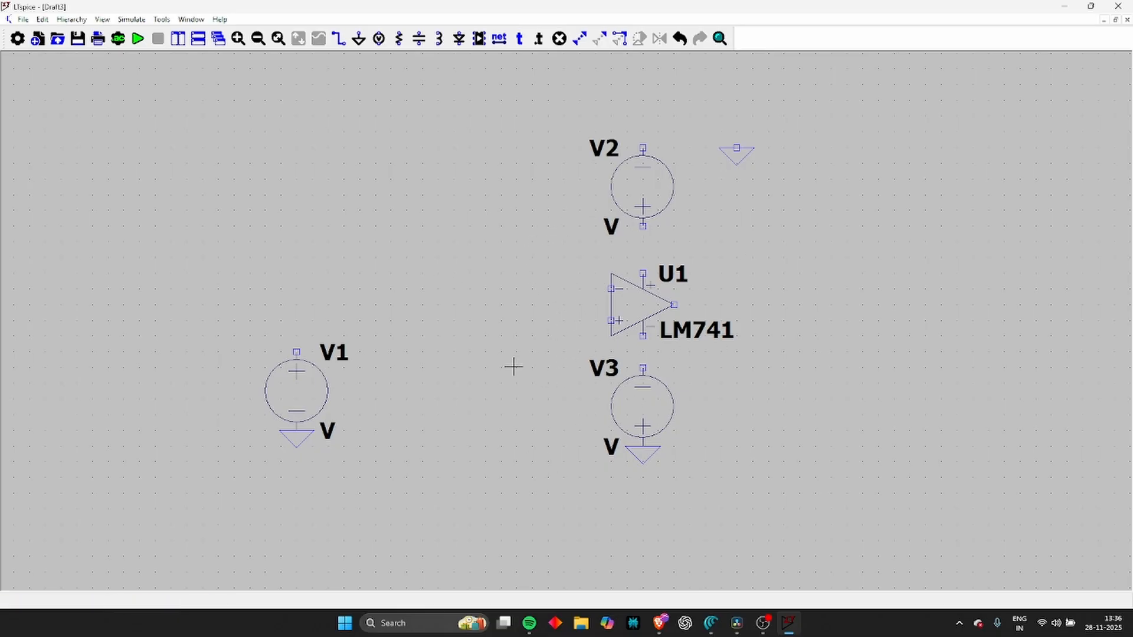
Wire V1's positive terminal to the LM741's non-inverting input and V3's negative terminal to its negative supply pin
key("F3")
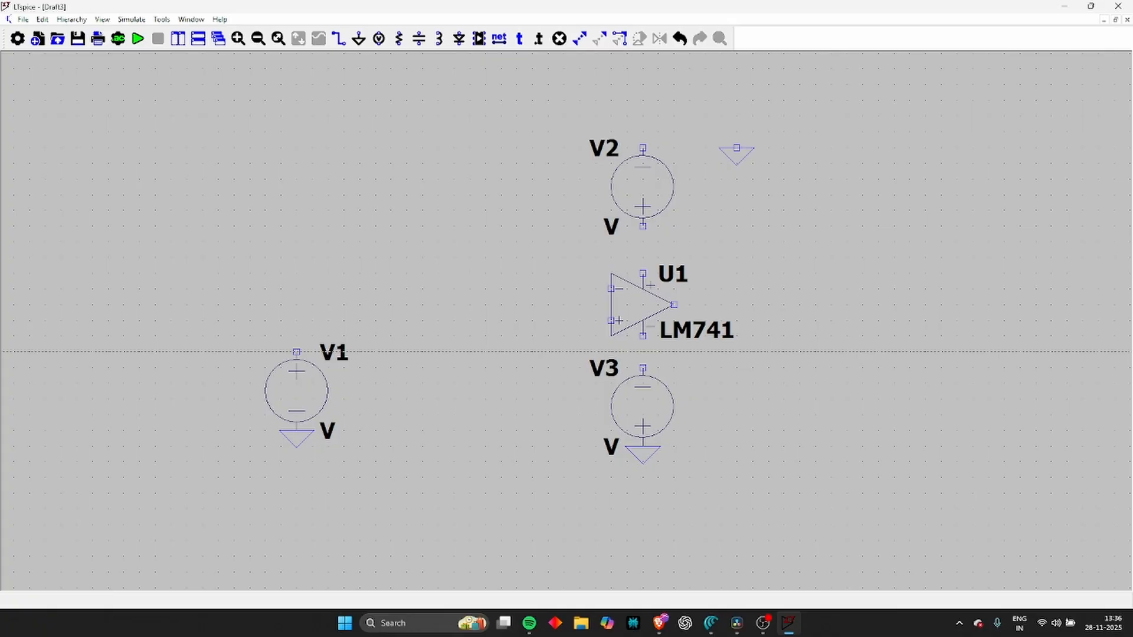
left_click(296, 352)
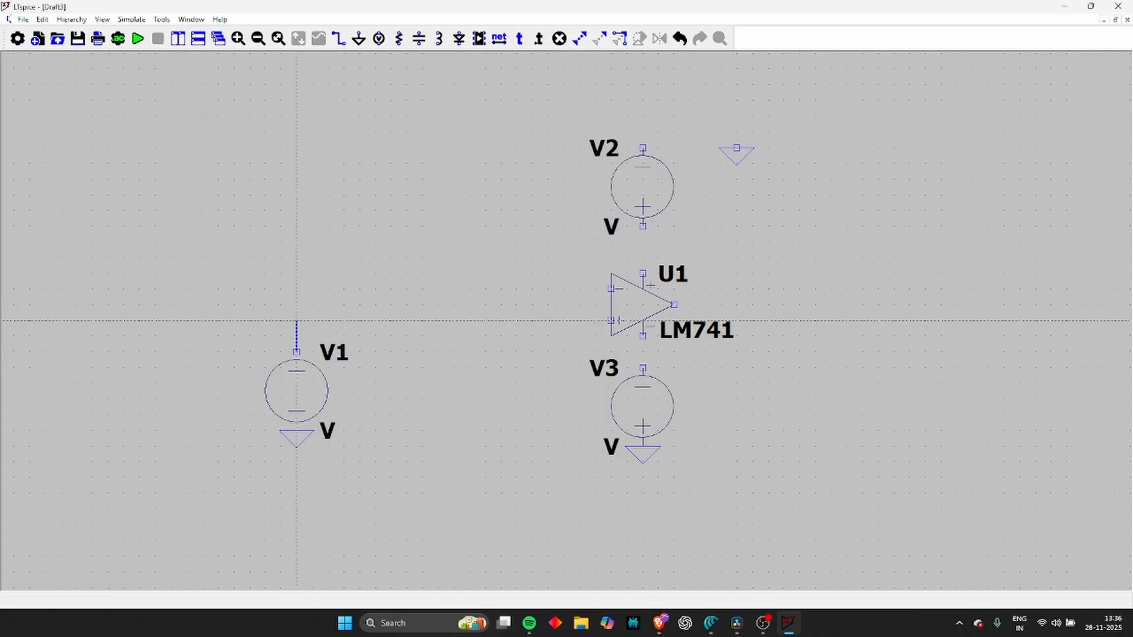
left_click(610, 321)
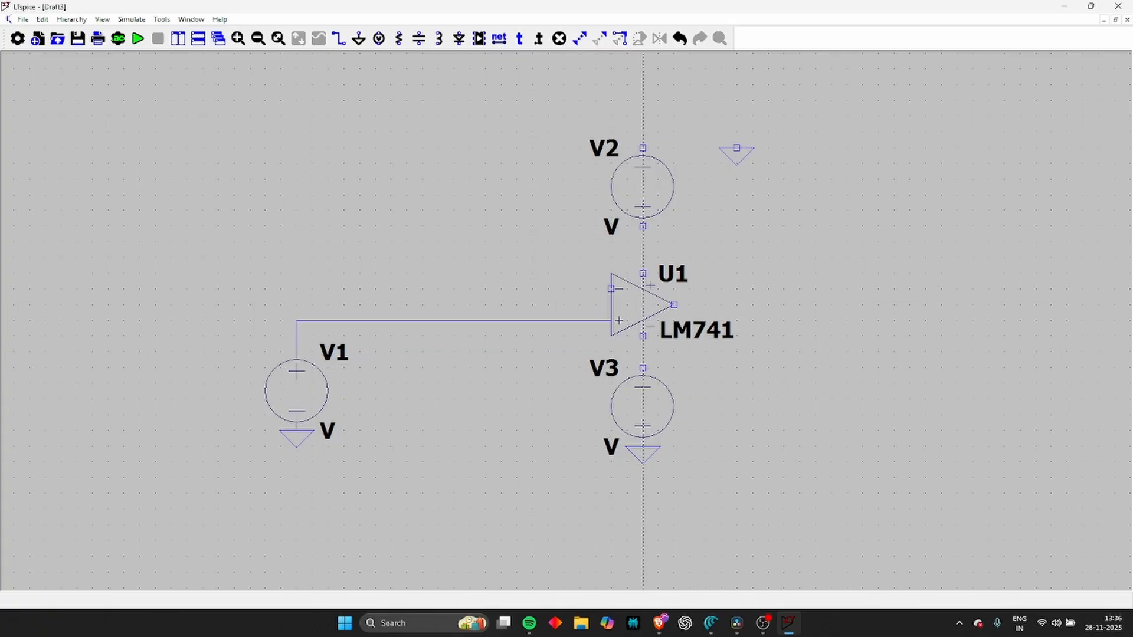
left_click(643, 368)
left_click(643, 335)
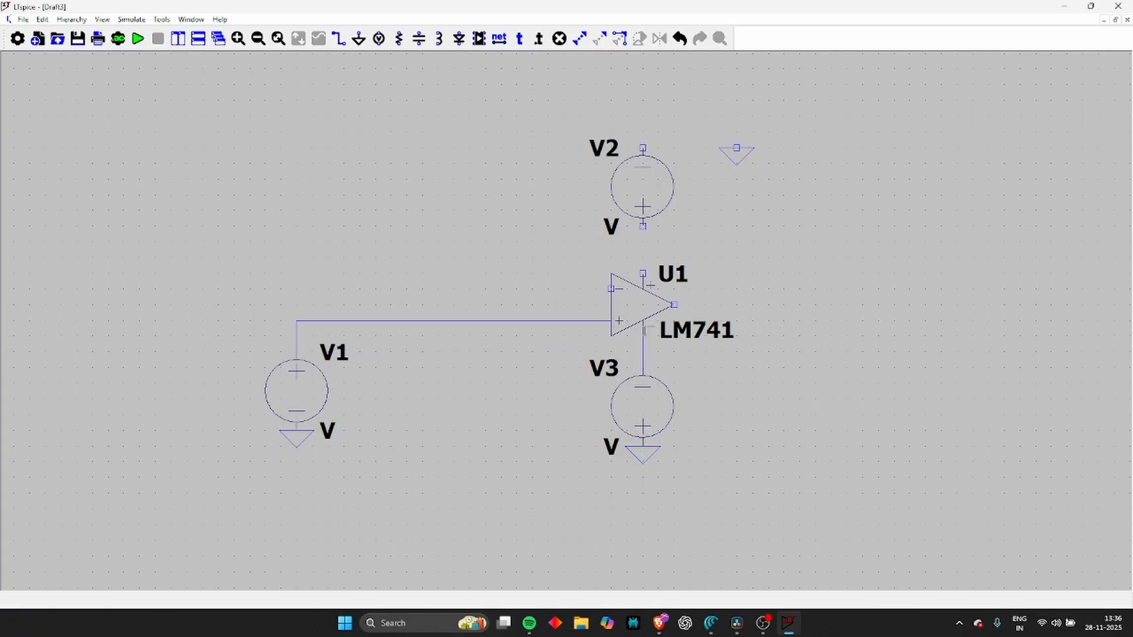
Wire V2's positive terminal to the LM741's positive supply pin and its negative terminal to the nearby ground
left_click(643, 273)
left_click(643, 226)
left_click(643, 147)
left_click(736, 148)
Wire a feedback loop from the LM741's inverting input over the top of the op-amp to its output
left_click(612, 288)
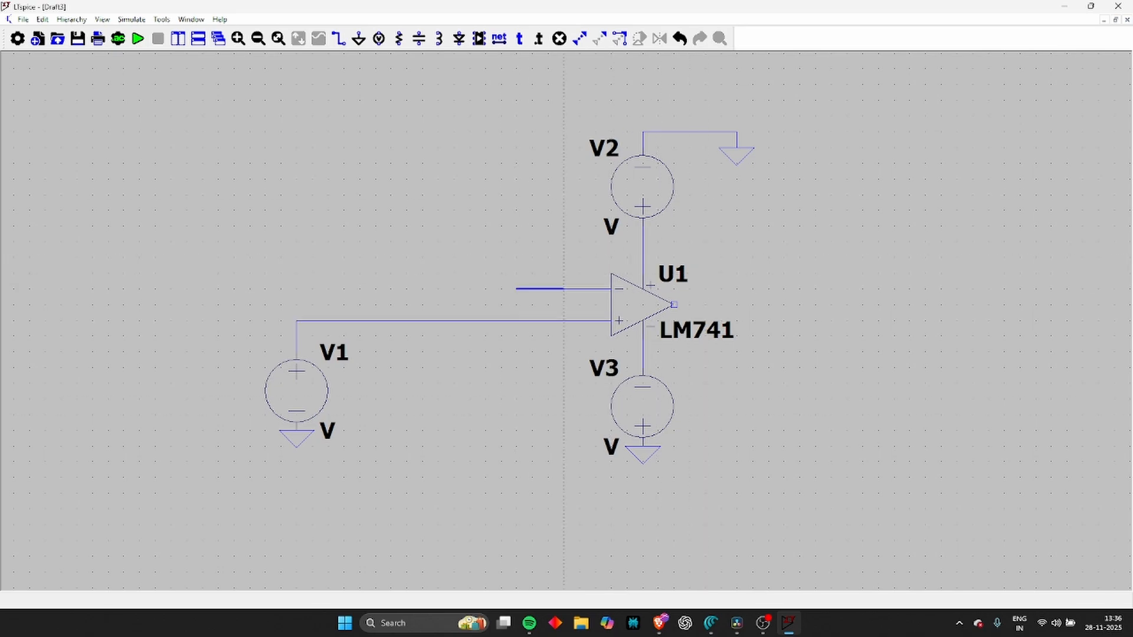
left_click(517, 257)
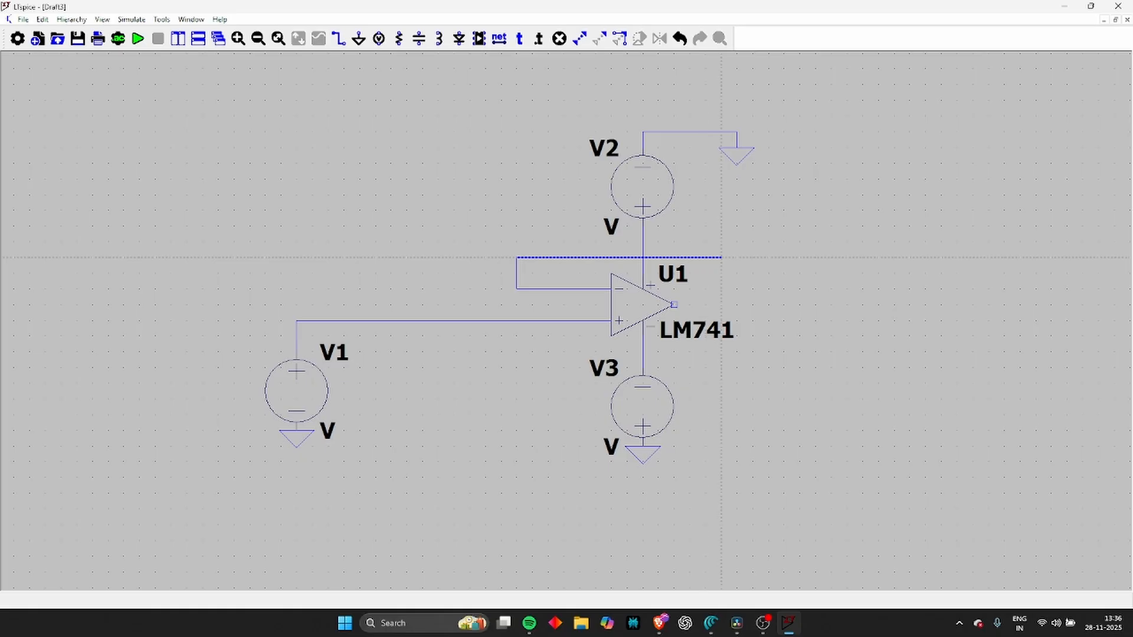
left_click(720, 257)
left_click(721, 305)
left_click(673, 305)
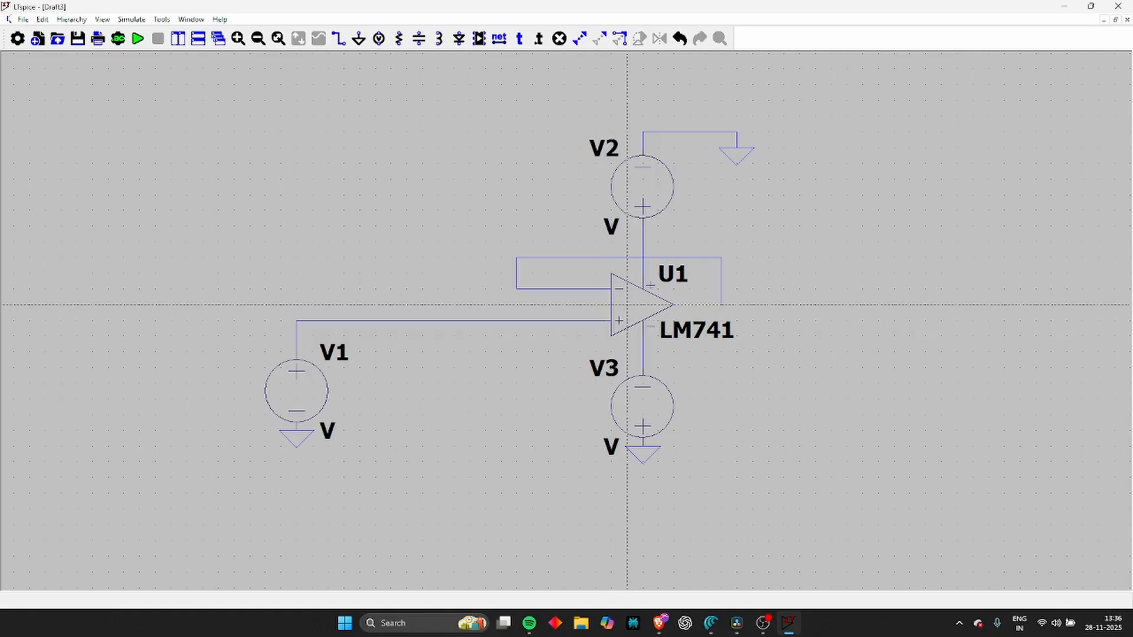
left_click(611, 321)
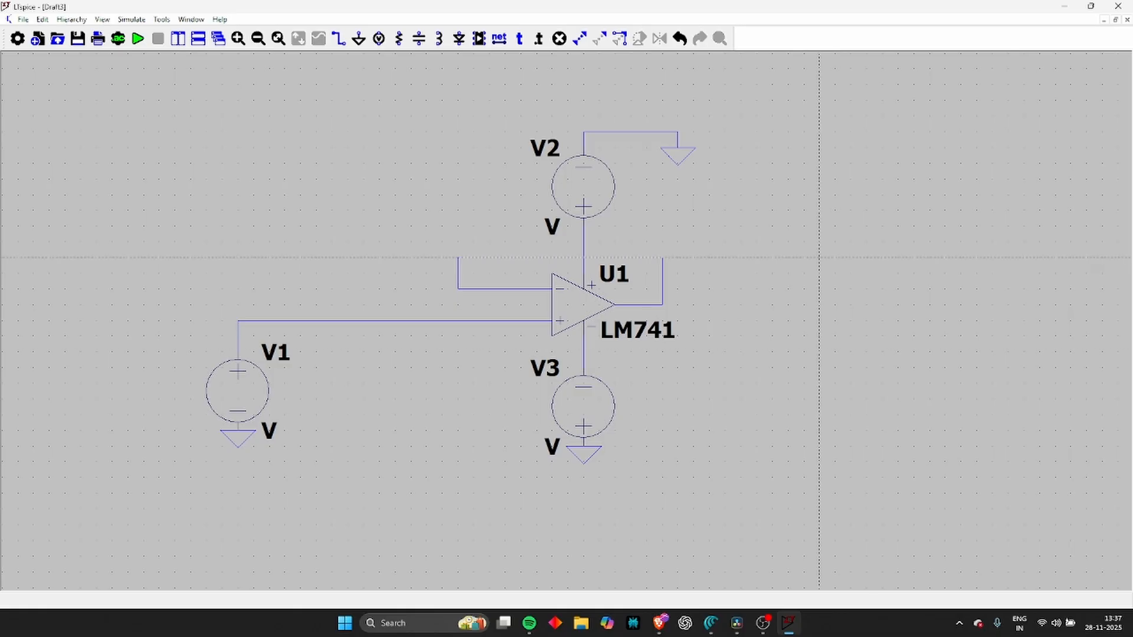
left_click(662, 257)
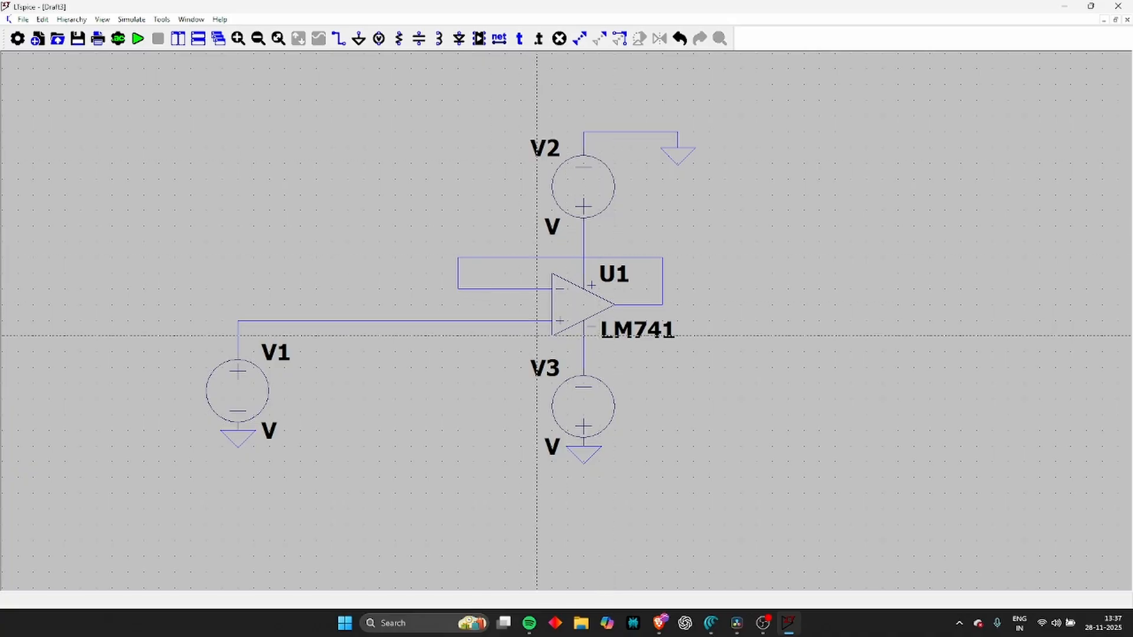
Create a net label Vo with port type Output and place it to the right of the LM741's output
scroll(505, 352, "up", 2)
scroll(505, 378, "down", 2)
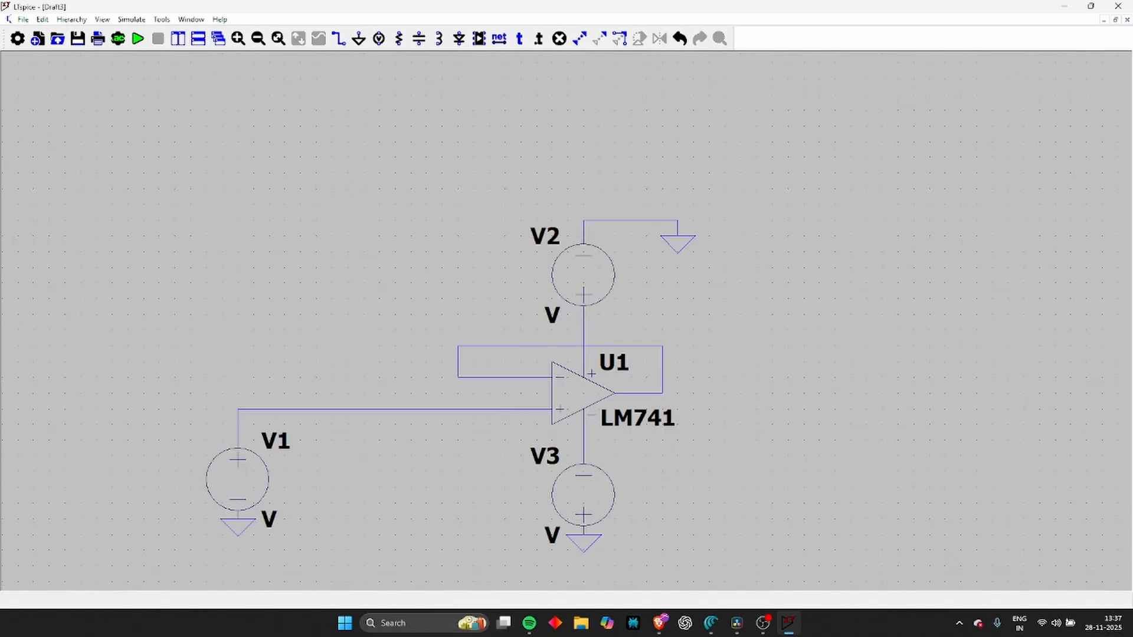
key("F4")
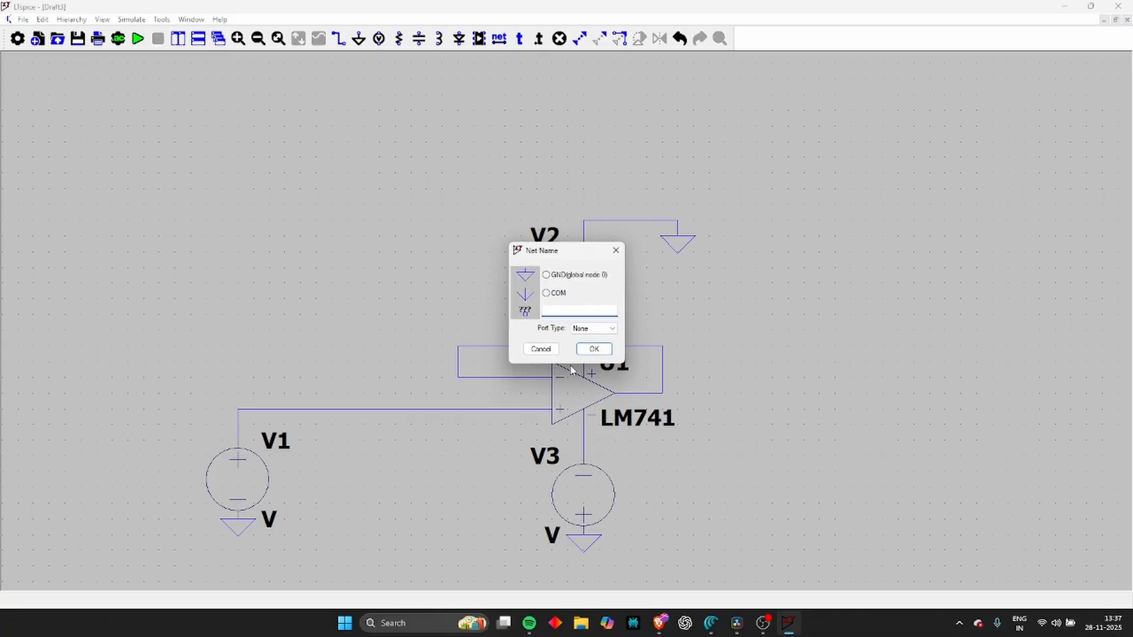
type("Vo")
left_click(593, 328)
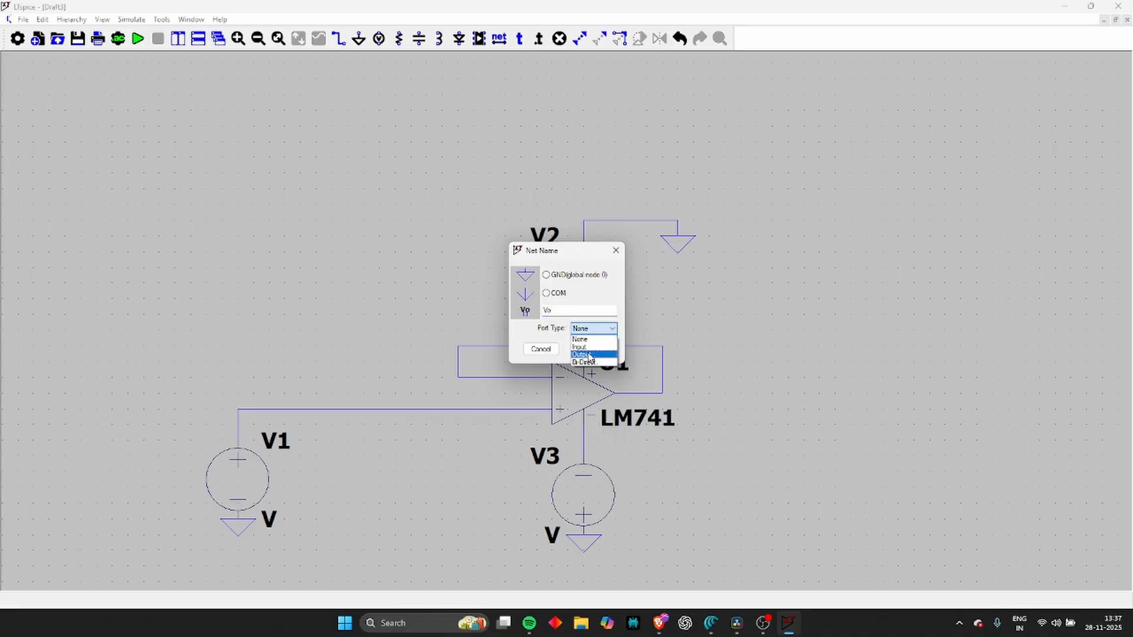
left_click(591, 357)
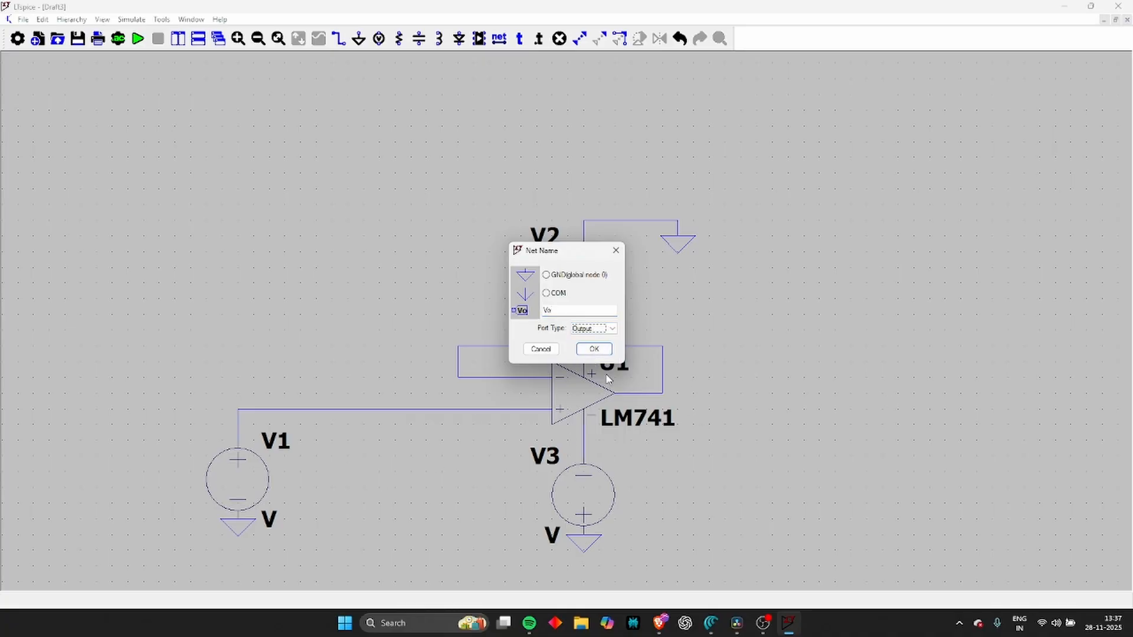
left_click(594, 349)
left_click(738, 392)
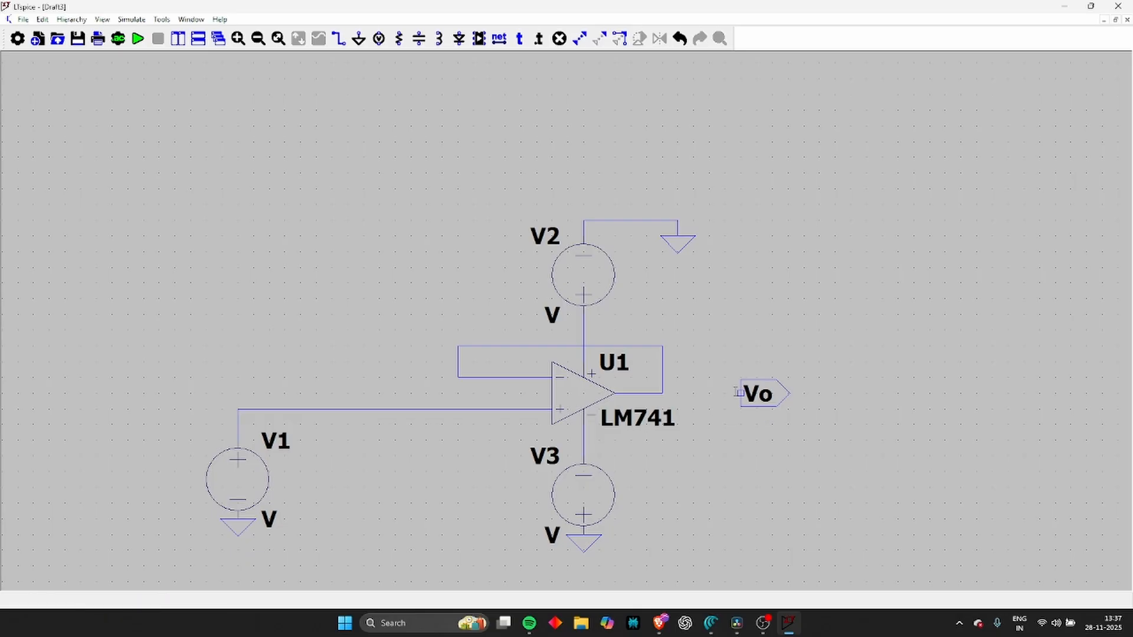
key("Escape")
Try routing a wire from V1's upper node over to V2's grounded terminal, and undo it
key("w")
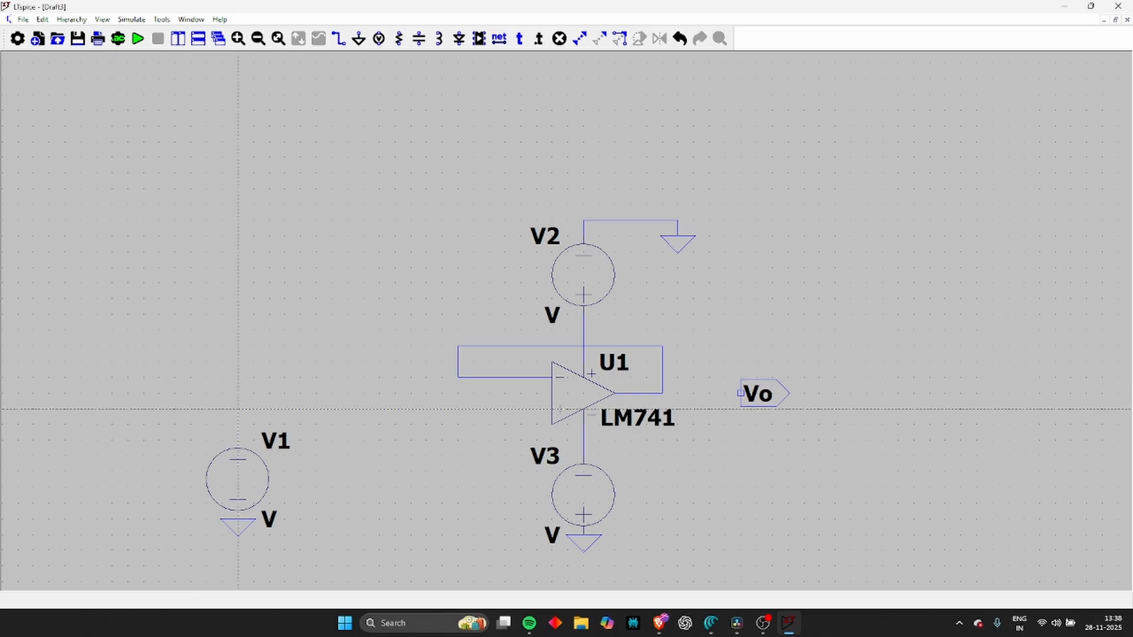
left_click(238, 408)
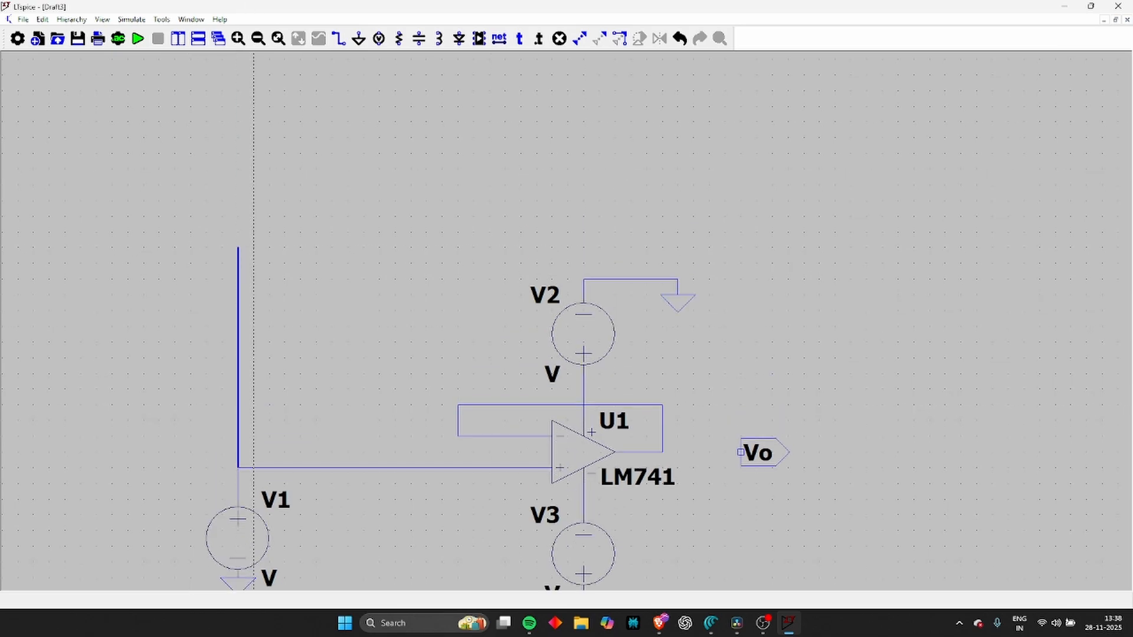
left_click(237, 247)
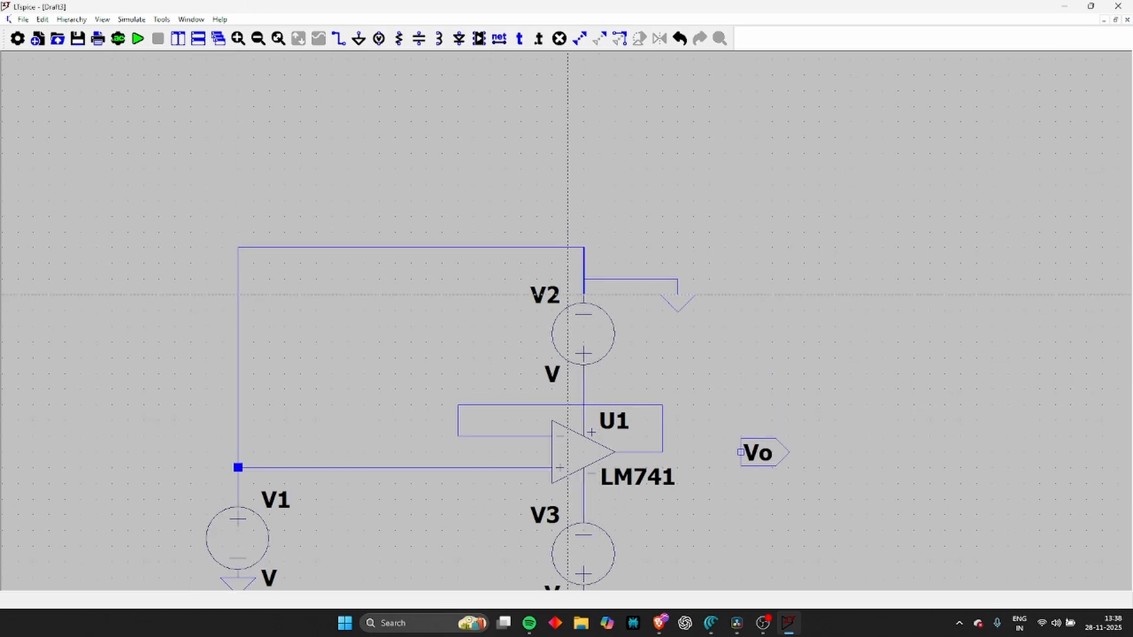
left_click(583, 279)
key("ctrl+z")
key("Escape")
key("ctrl+z")
key("ctrl+z")
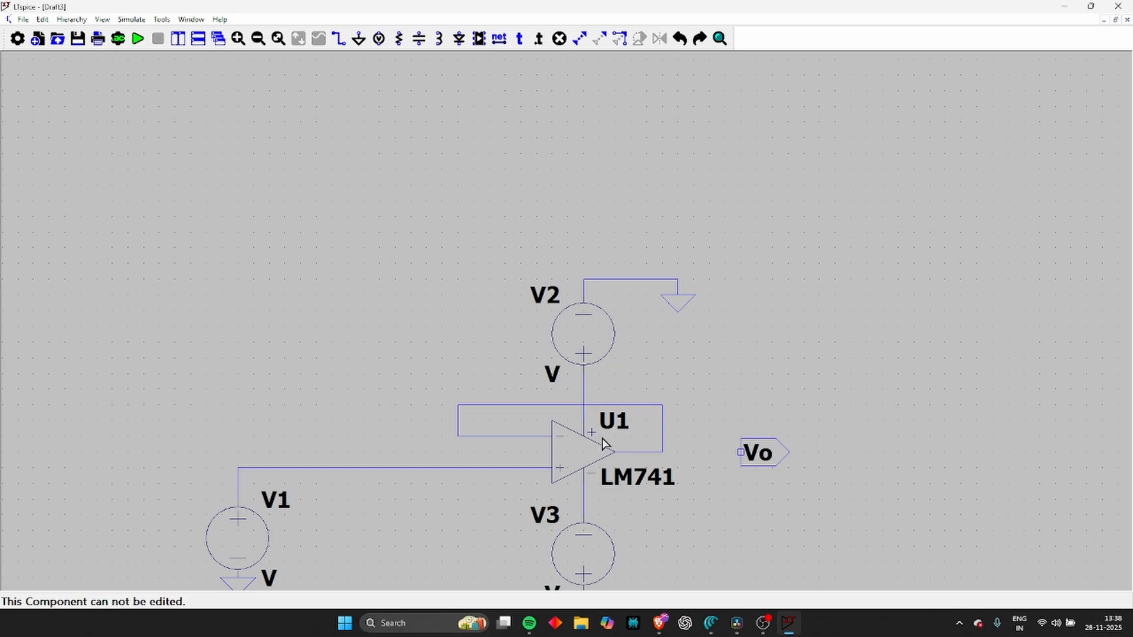
Wire the LM741's output and feedback corner to the Vo output port
key("F3")
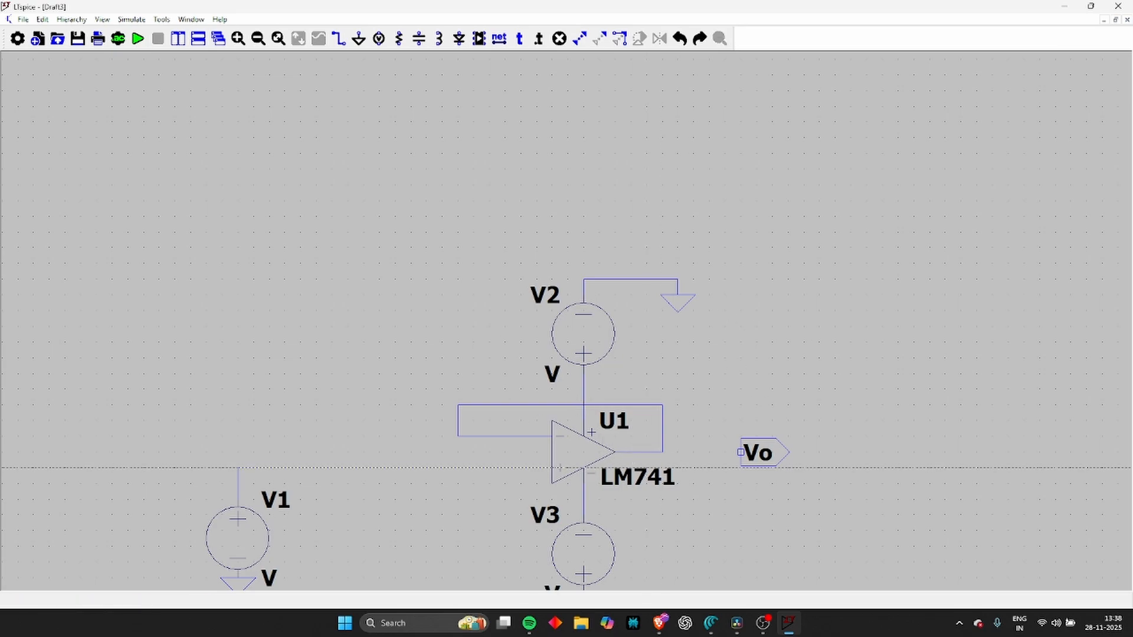
left_click(552, 468)
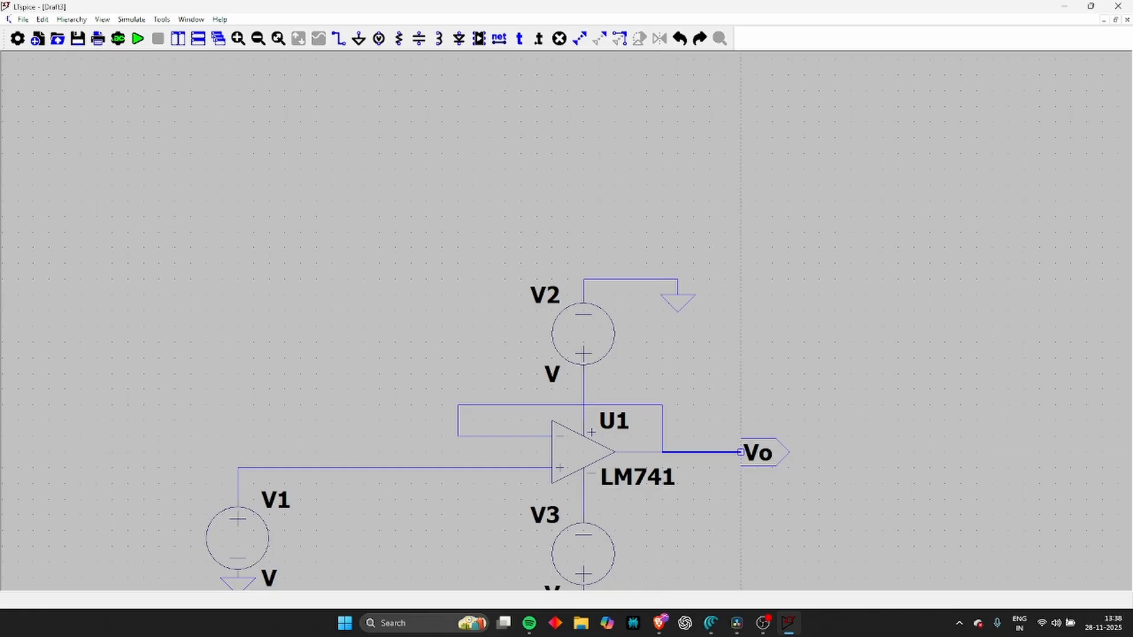
left_click(662, 452)
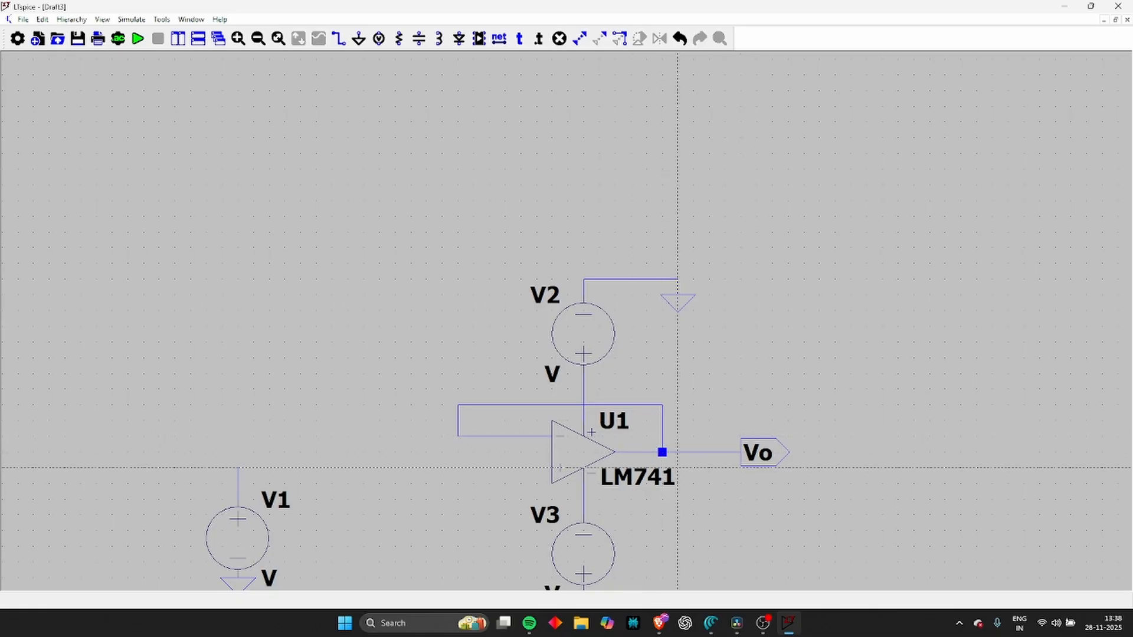
Set the DC value of voltage source V2 to 15 V
scroll(712, 359, "down", 3)
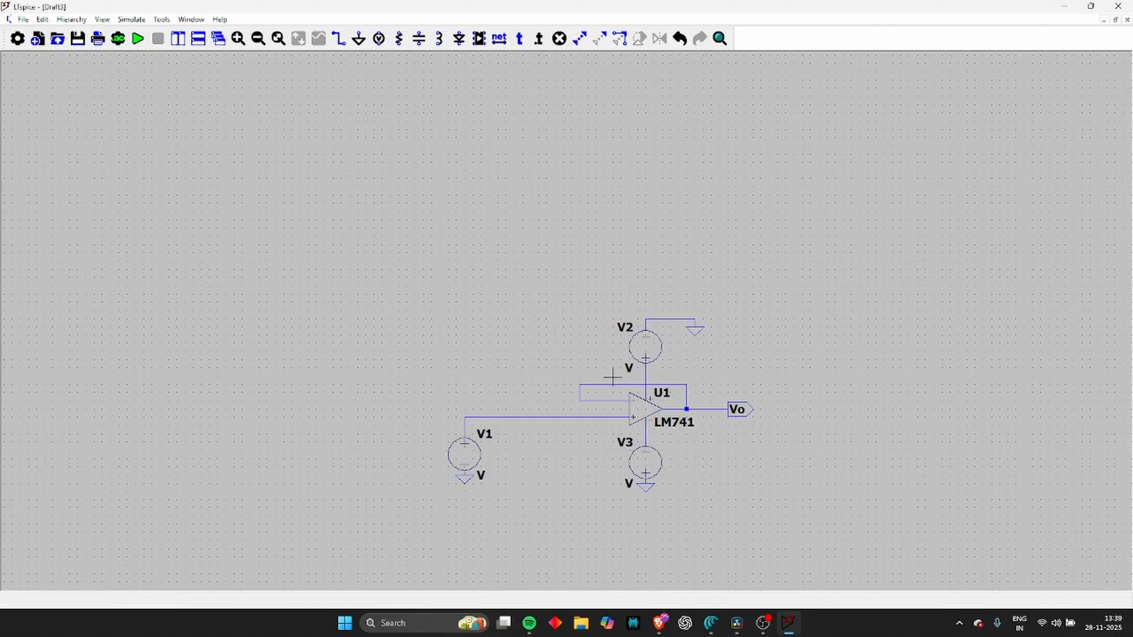
right_click(649, 356)
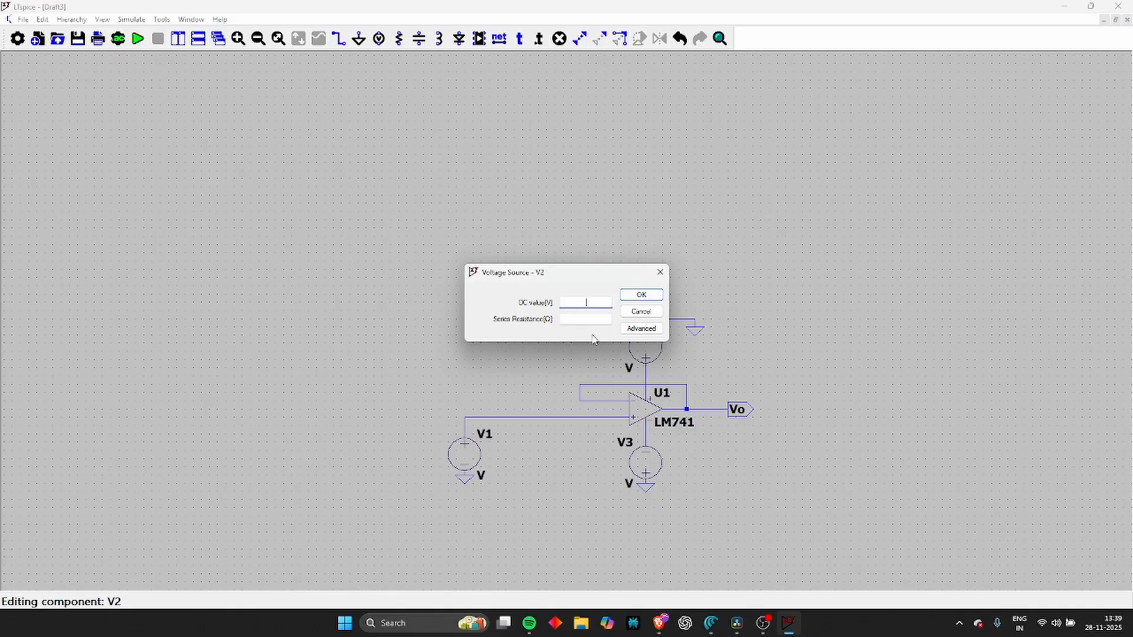
left_click_drag(626, 273, 659, 208)
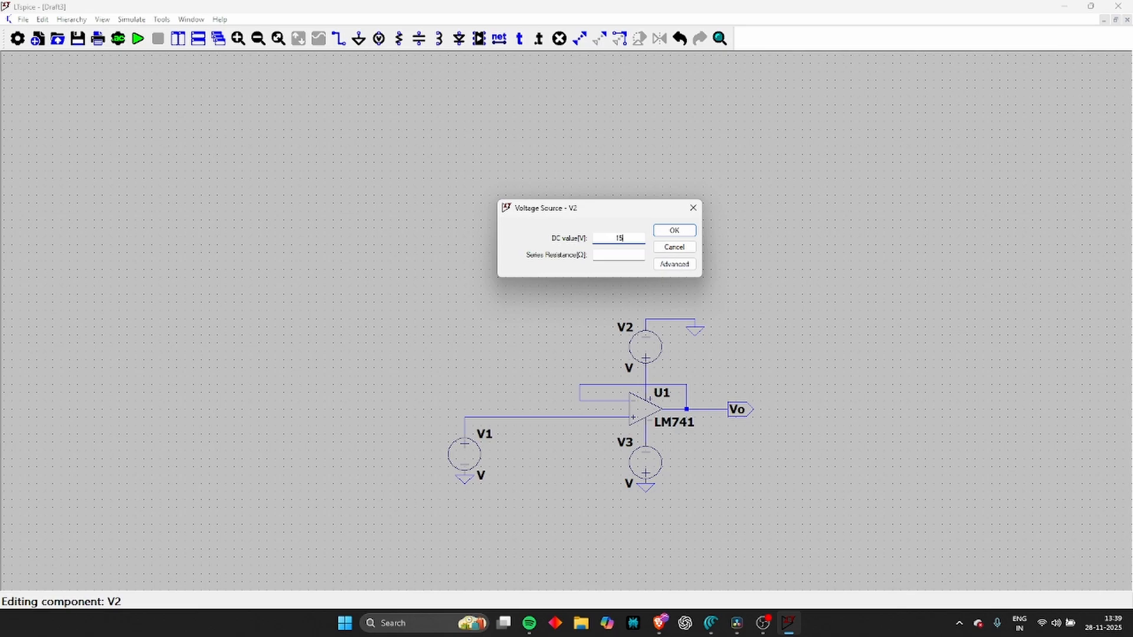
key("Return")
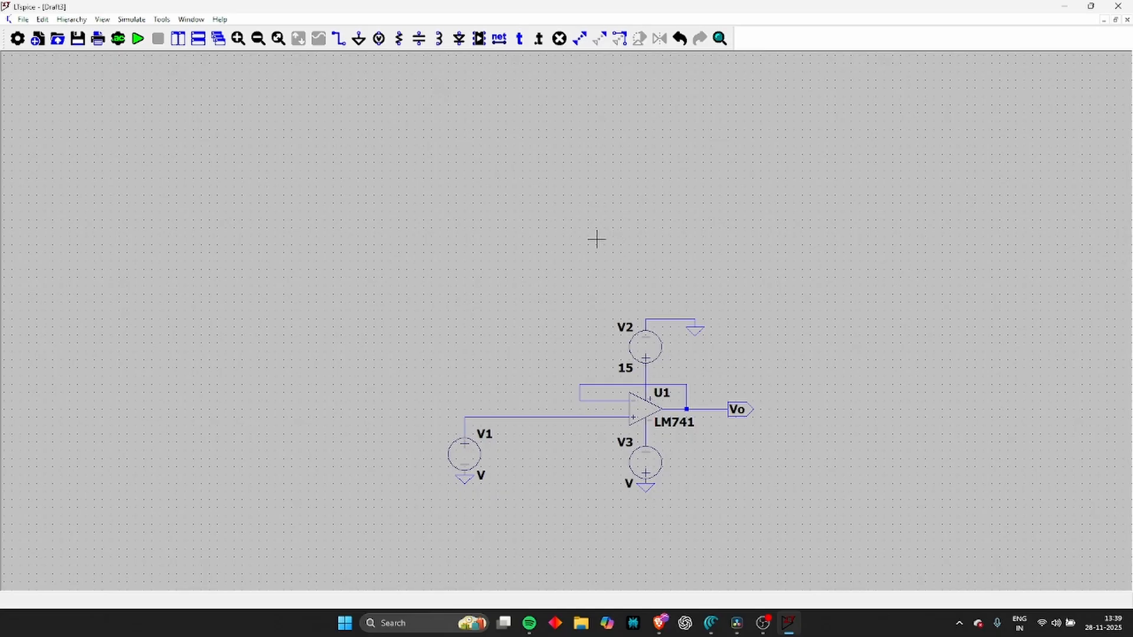
Set the DC value of voltage source V3 to -15 V
right_click(657, 470)
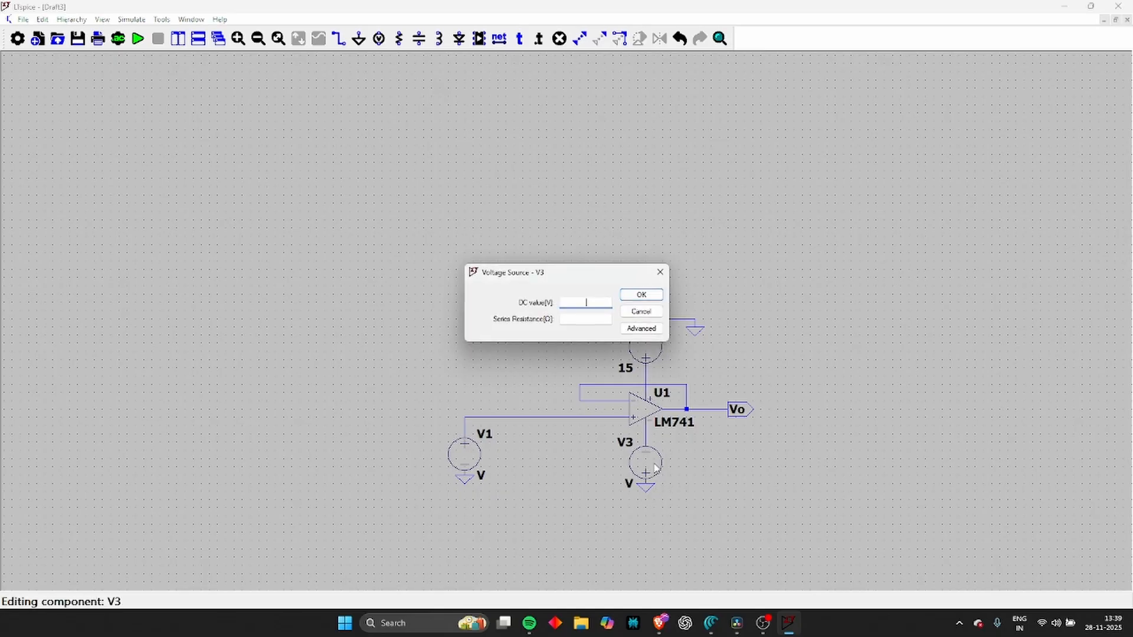
type("-15")
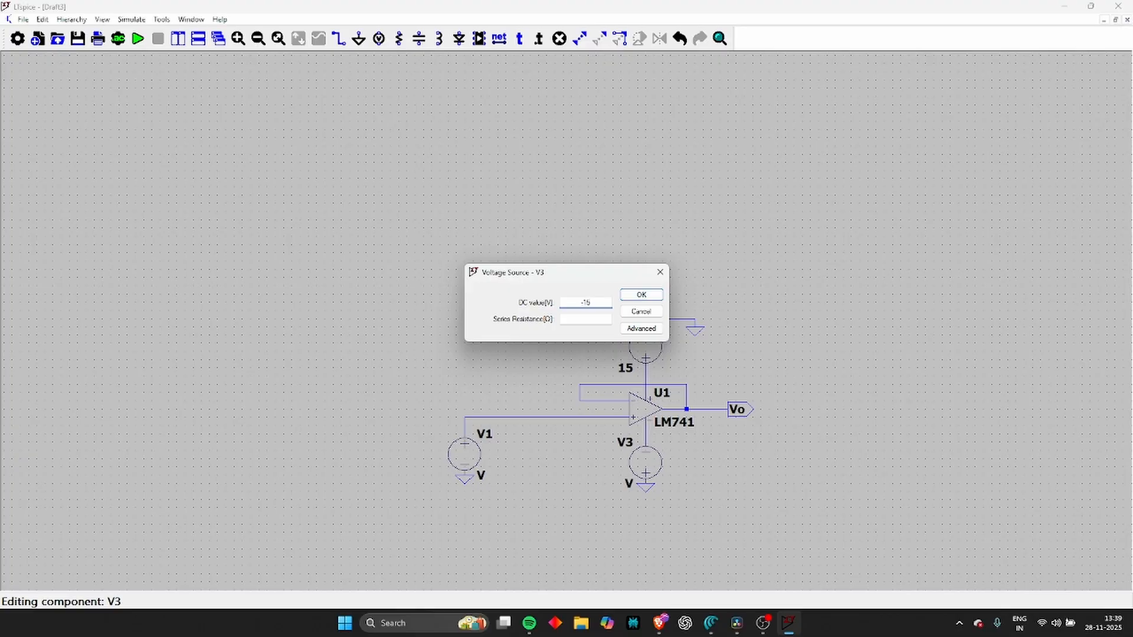
key("Return")
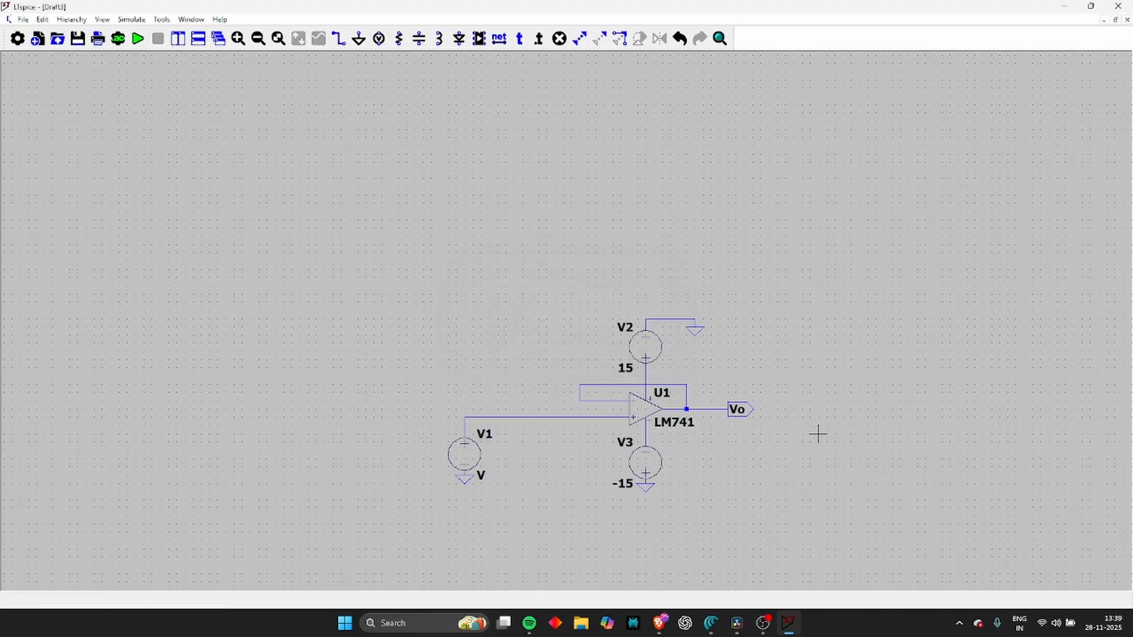
Change the DC value of the lower supply source V3 to 15 V
right_click(657, 470)
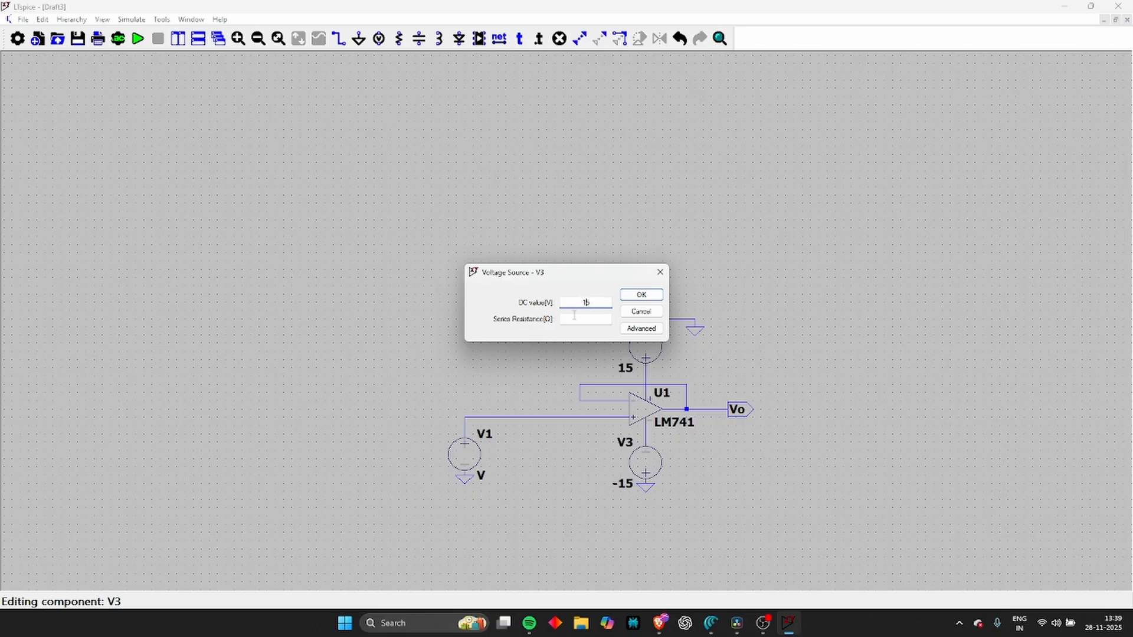
left_click(649, 294)
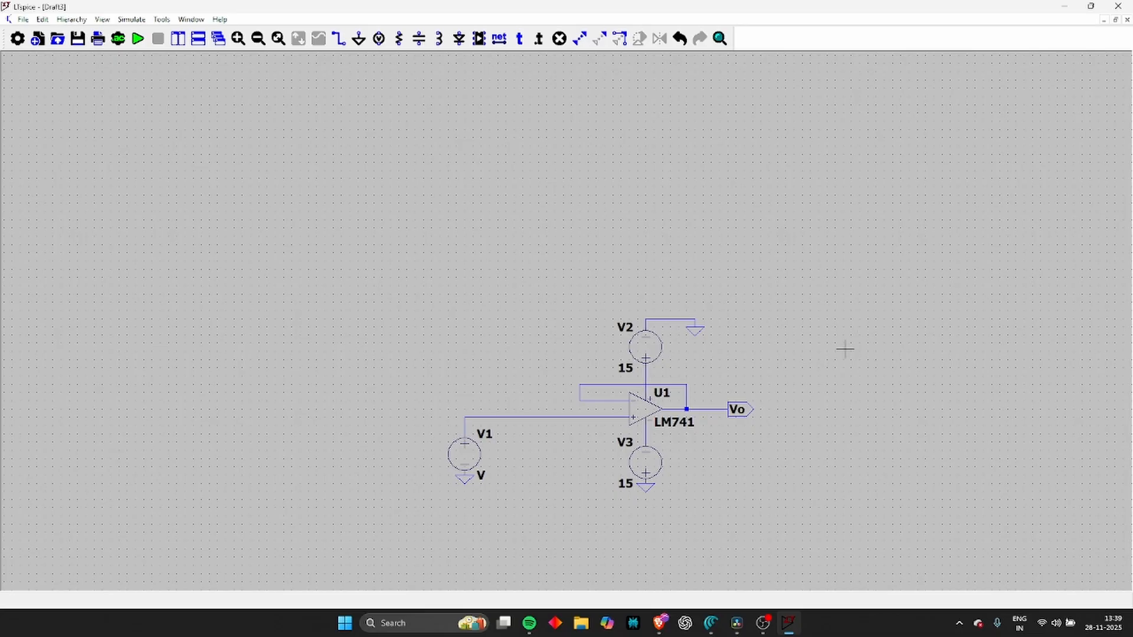
Configure source V1 as a sine wave with 0 V DC offset, 5 V amplitude and 100 Hz frequency
left_click_drag(718, 442, 603, 348)
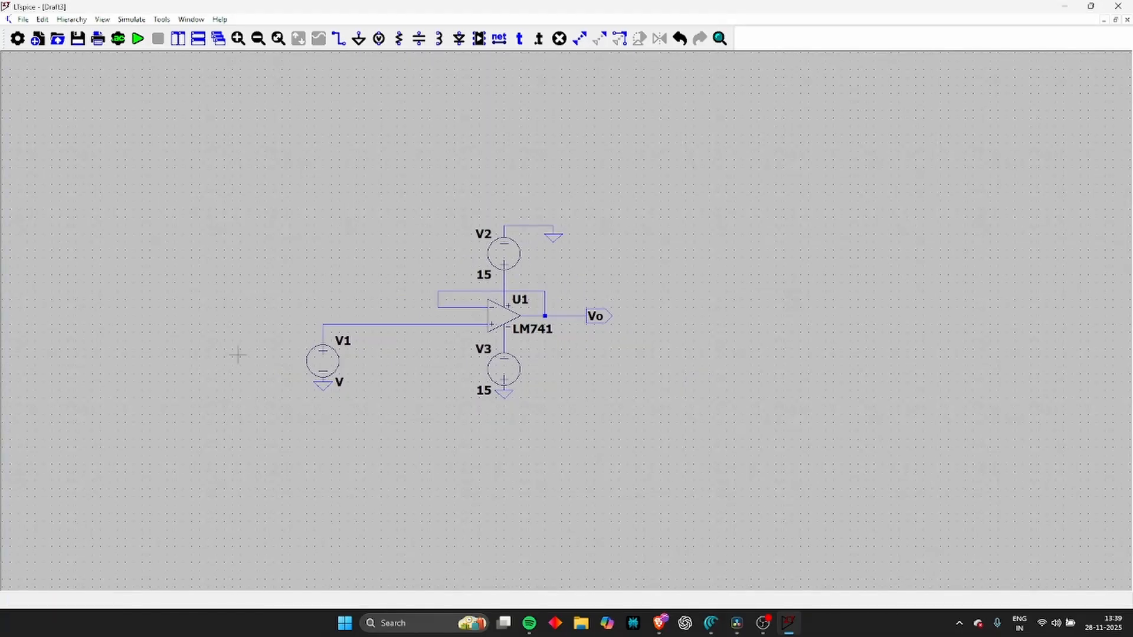
right_click(337, 379)
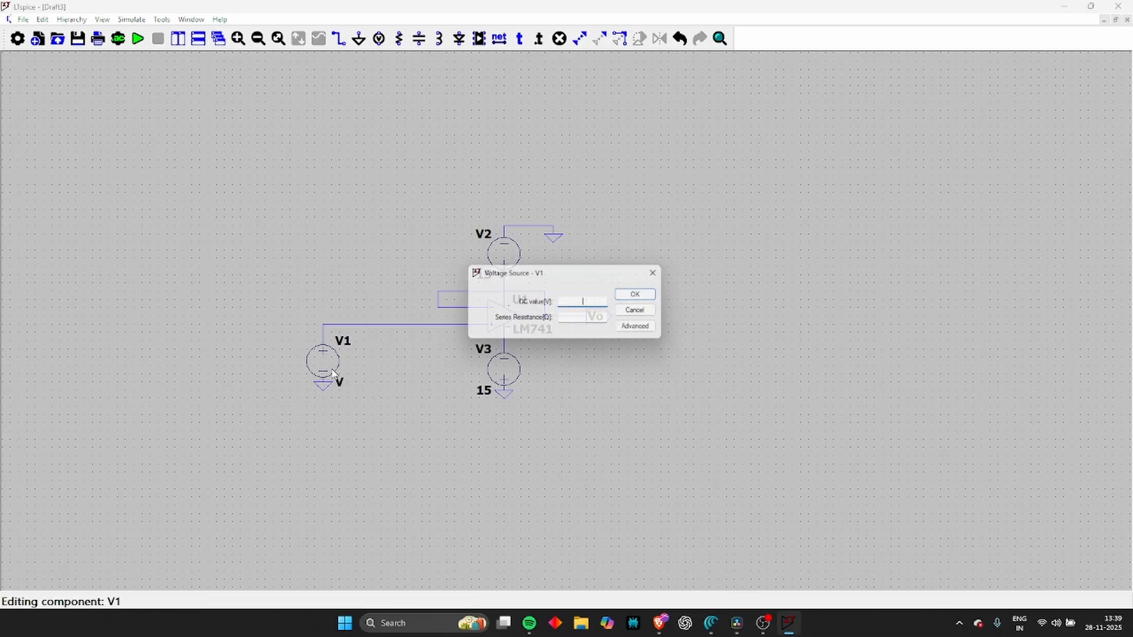
left_click(646, 327)
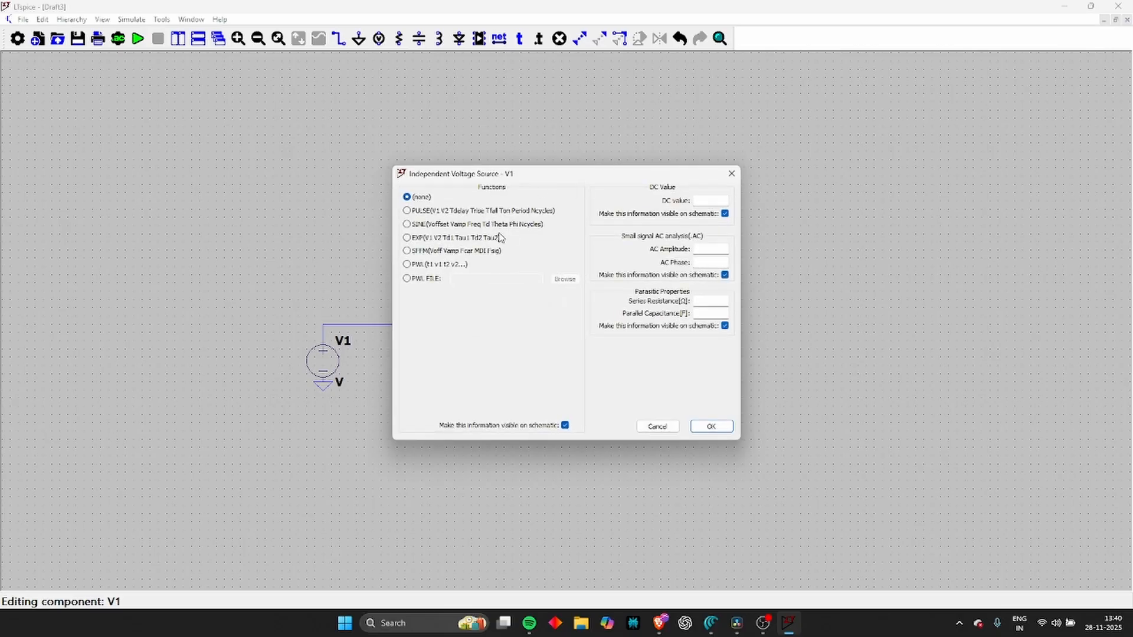
left_click(522, 226)
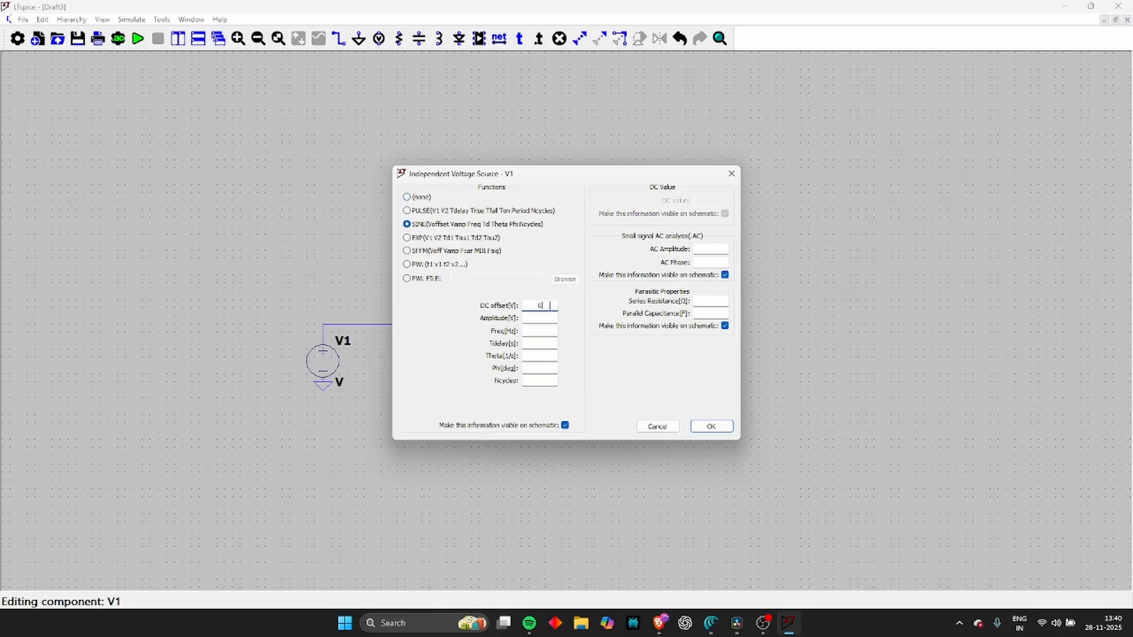
left_click(541, 318)
left_click(544, 329)
key("Return")
Configure a transient analysis with stop time 2, data saving from 1 and maximum timestep 0.1, and place its directive beside the circuit
scroll(543, 328, "down", 1)
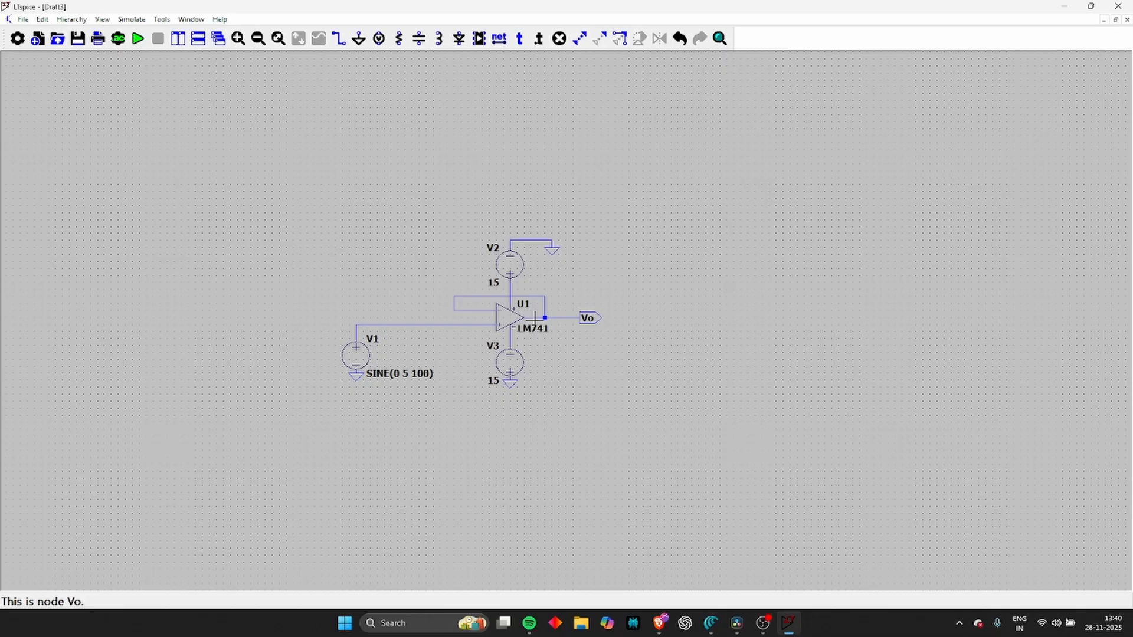
left_click(134, 19)
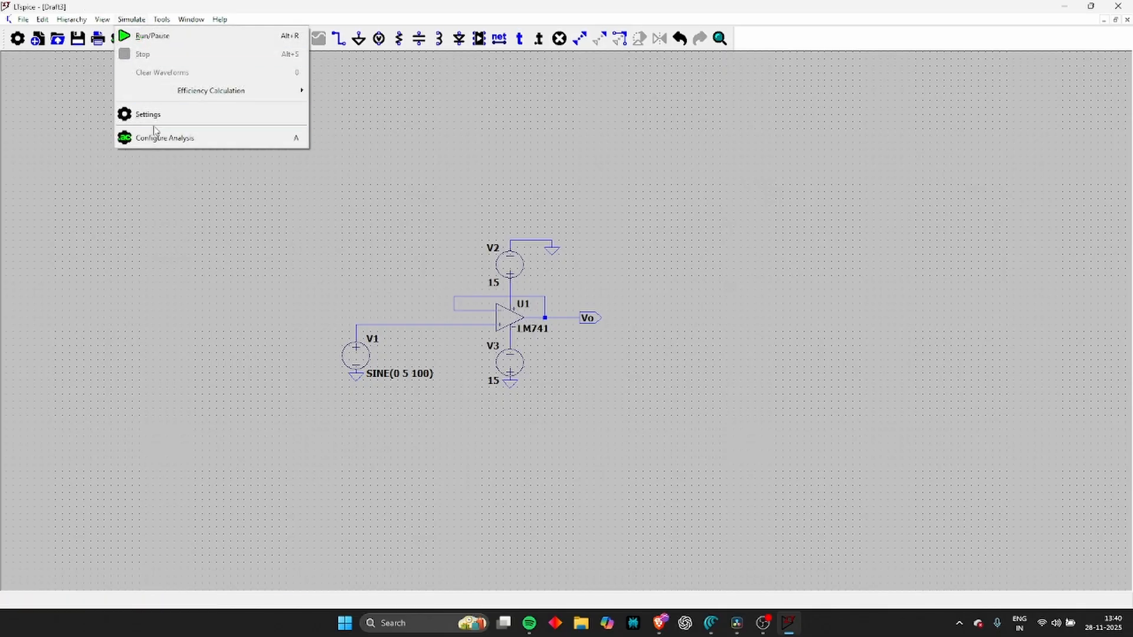
left_click(157, 136)
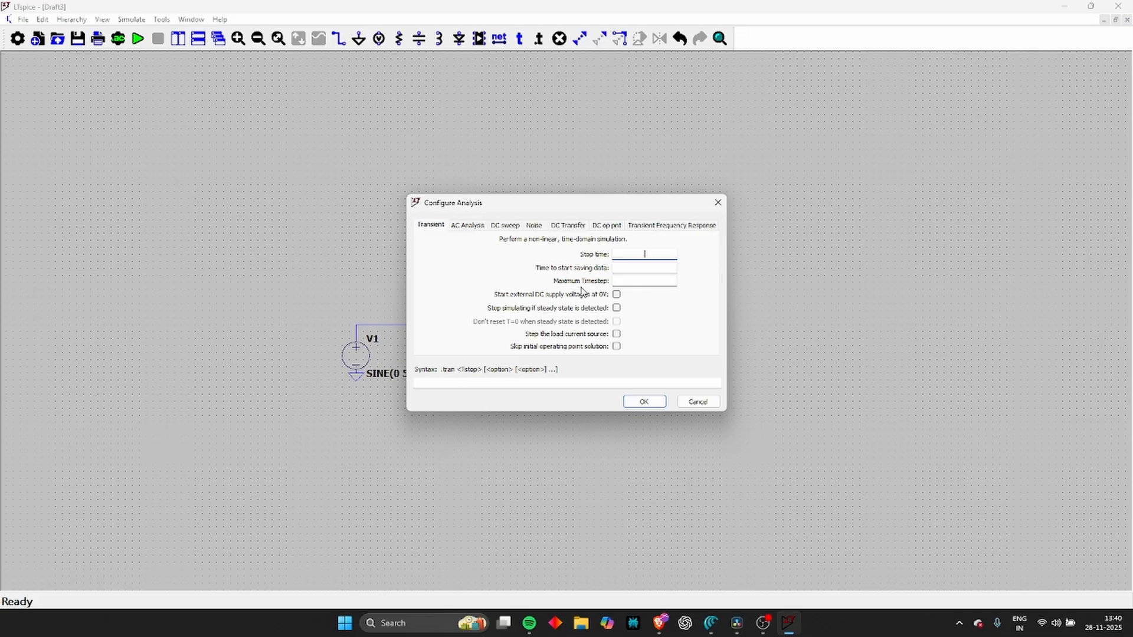
type("2")
left_click(649, 272)
type("1")
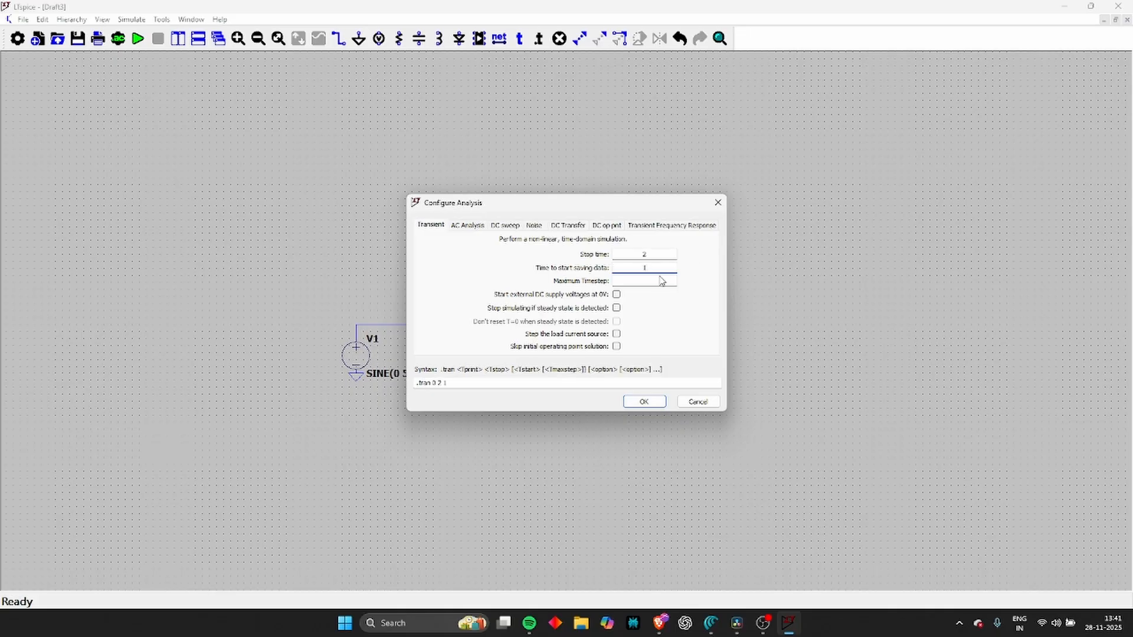
left_click(654, 282)
key("Return")
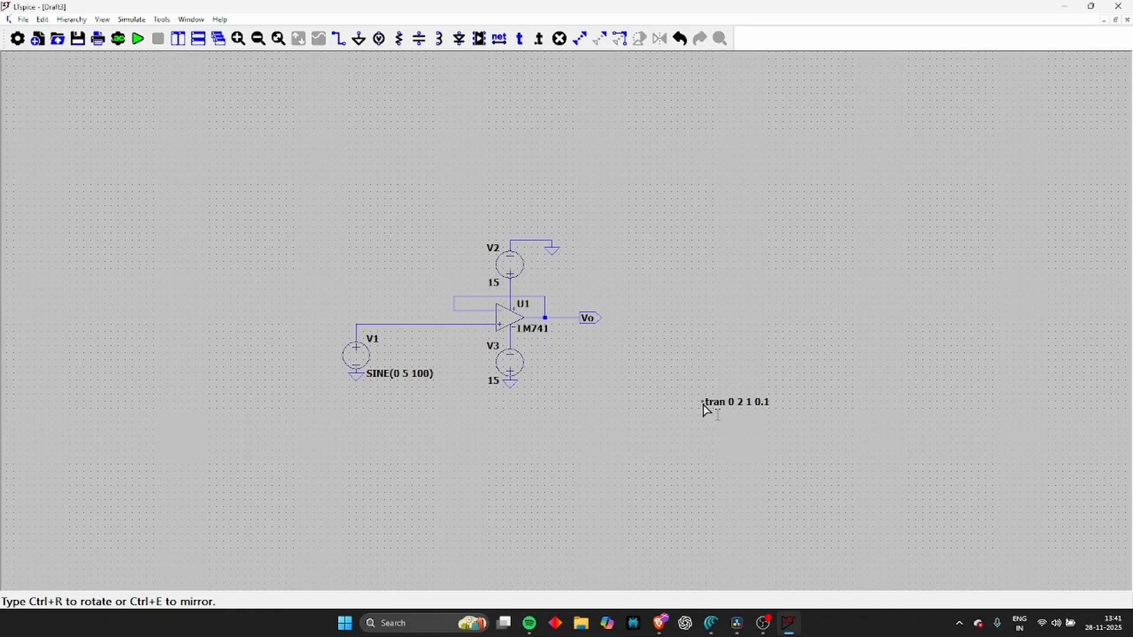
left_click(703, 407)
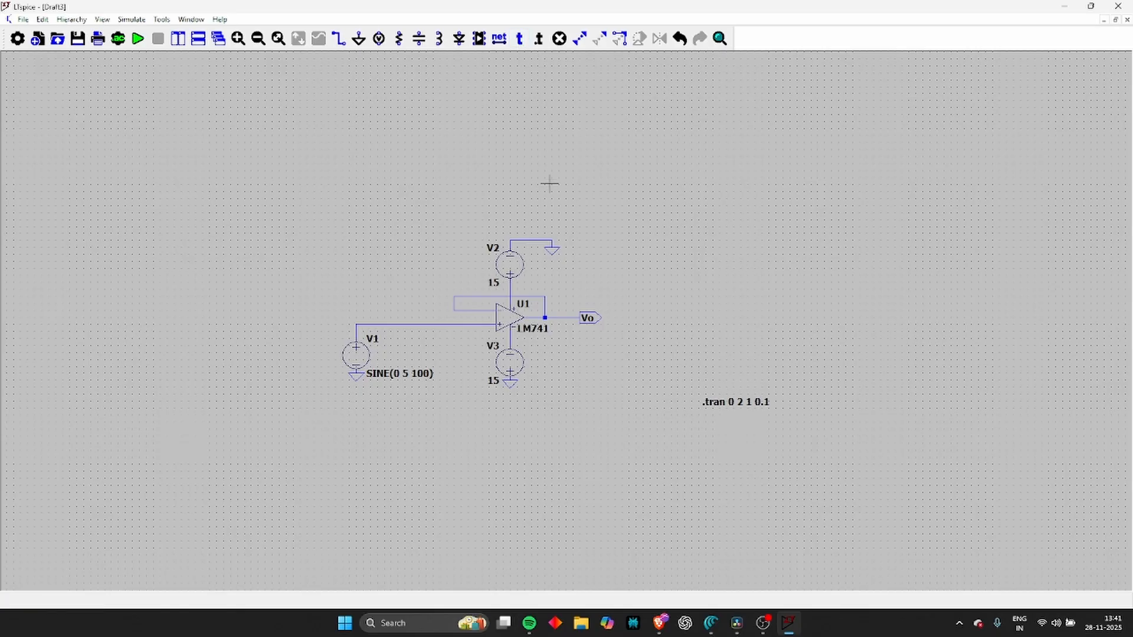
Add the comment "Voltage Follower Circuit using LM741 and Lt spice" as a title above the circuit
key("t")
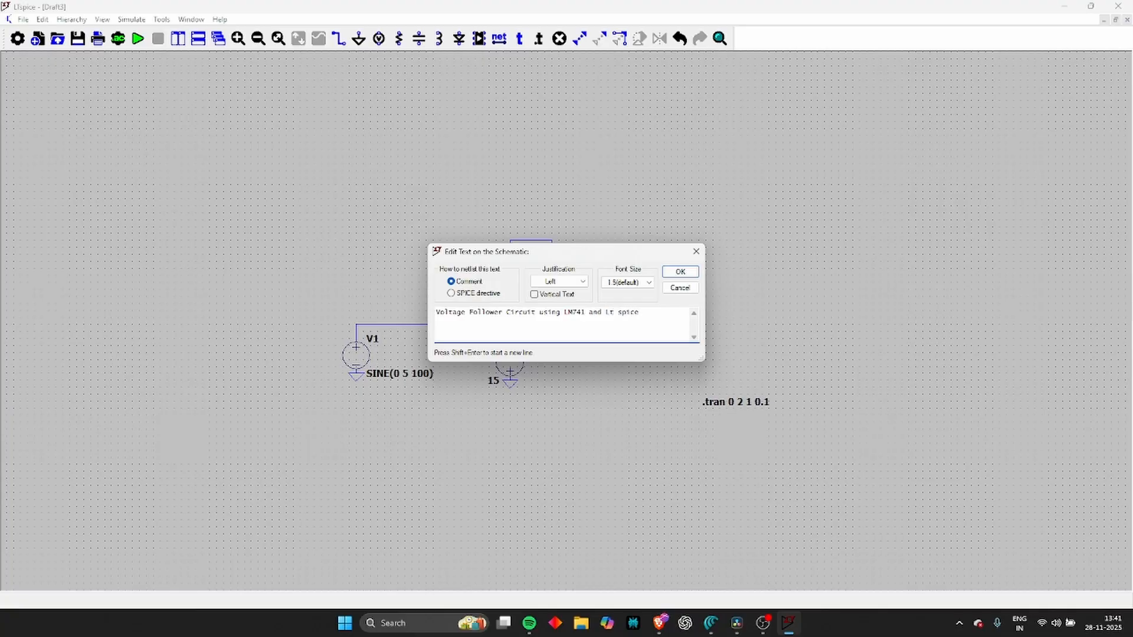
key("Return")
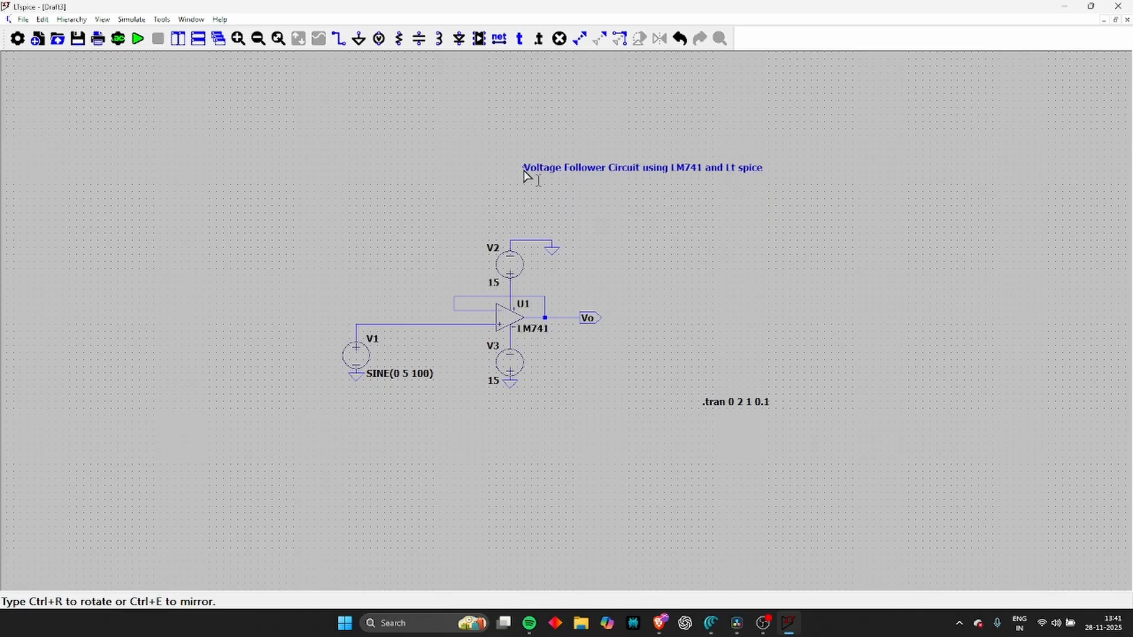
left_click(401, 210)
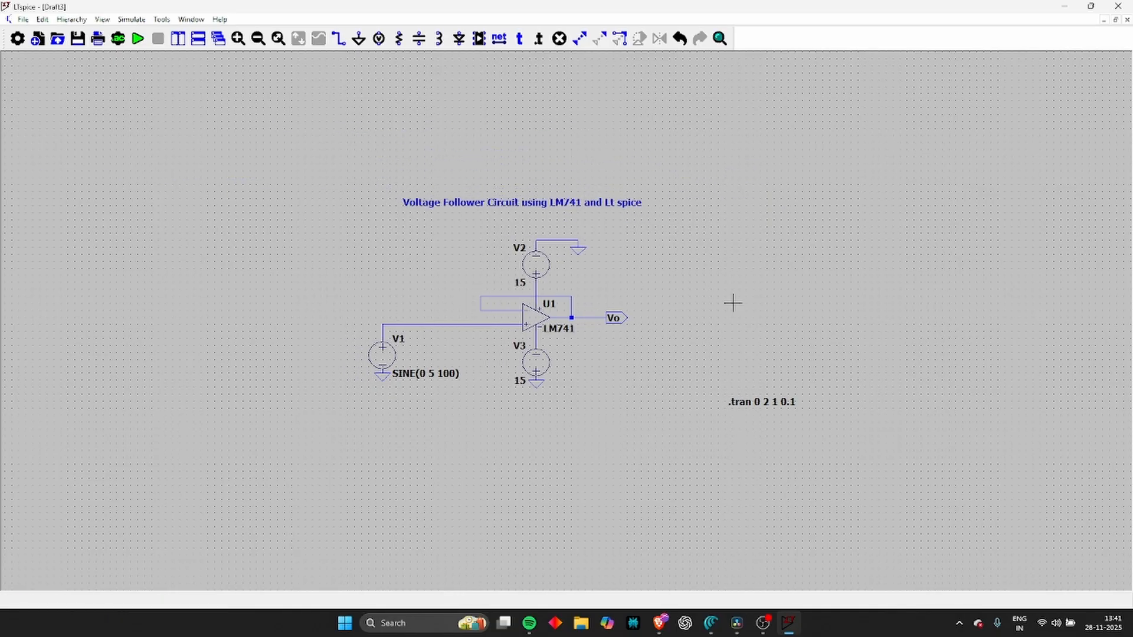
Add a comment with the author's full name just above the .tran directive
key("t")
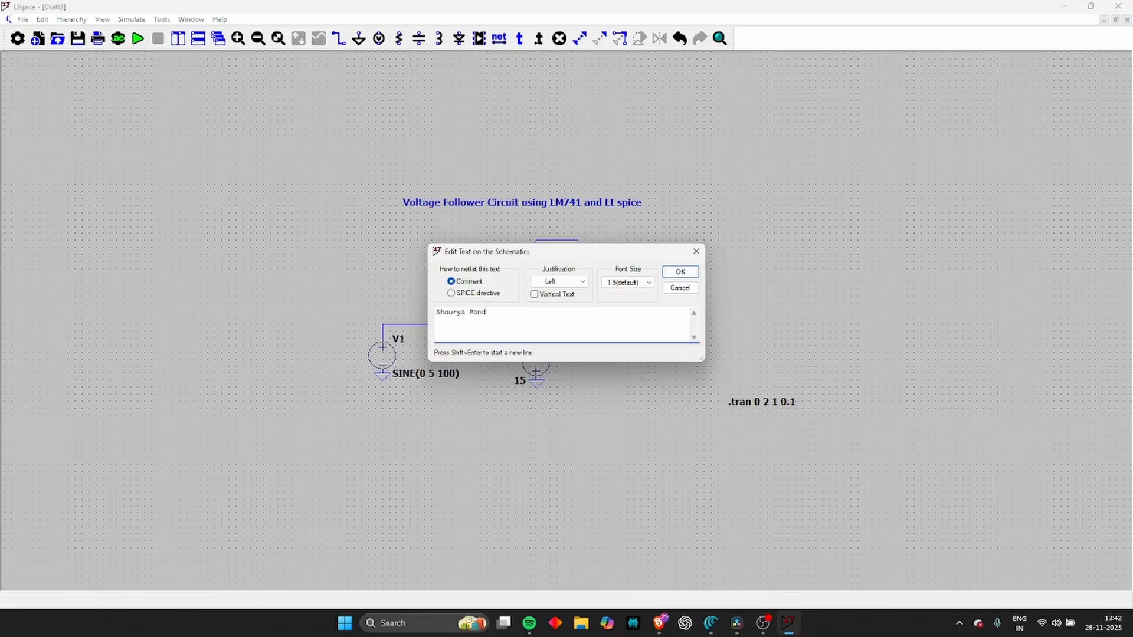
key("Return")
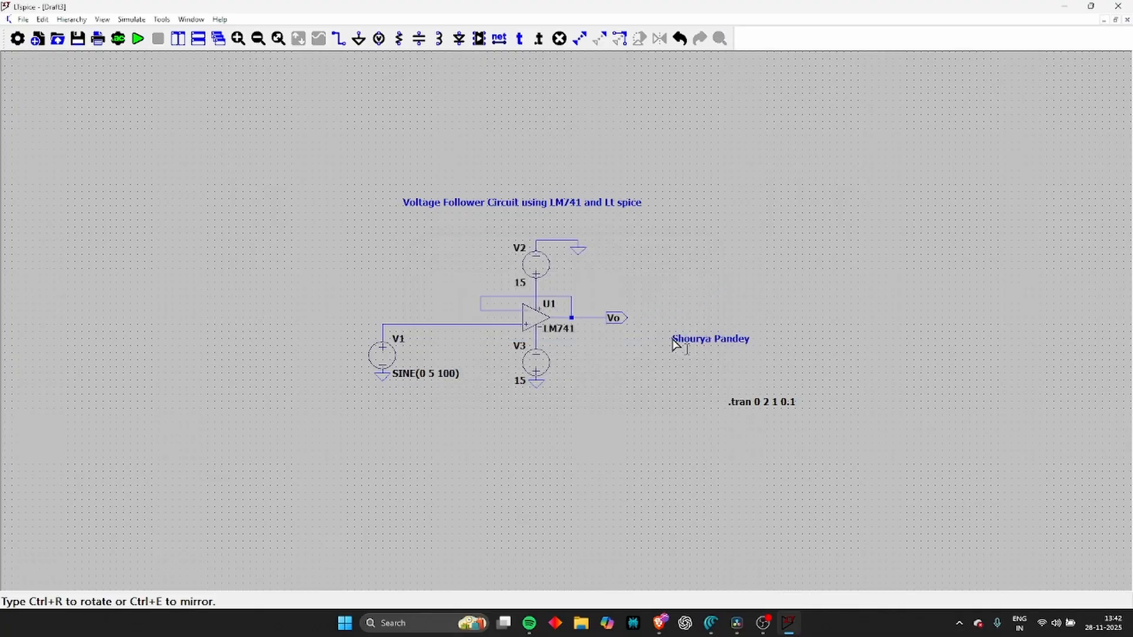
left_click(728, 388)
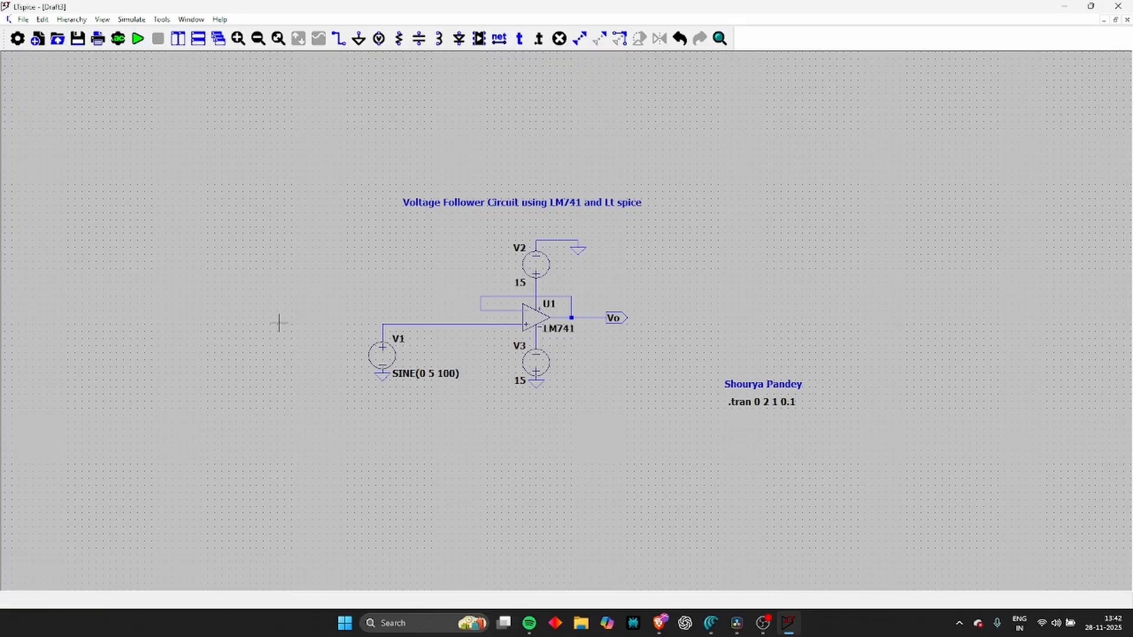
Run the transient simulation and plot the voltage at the Vo output node
left_click(145, 45)
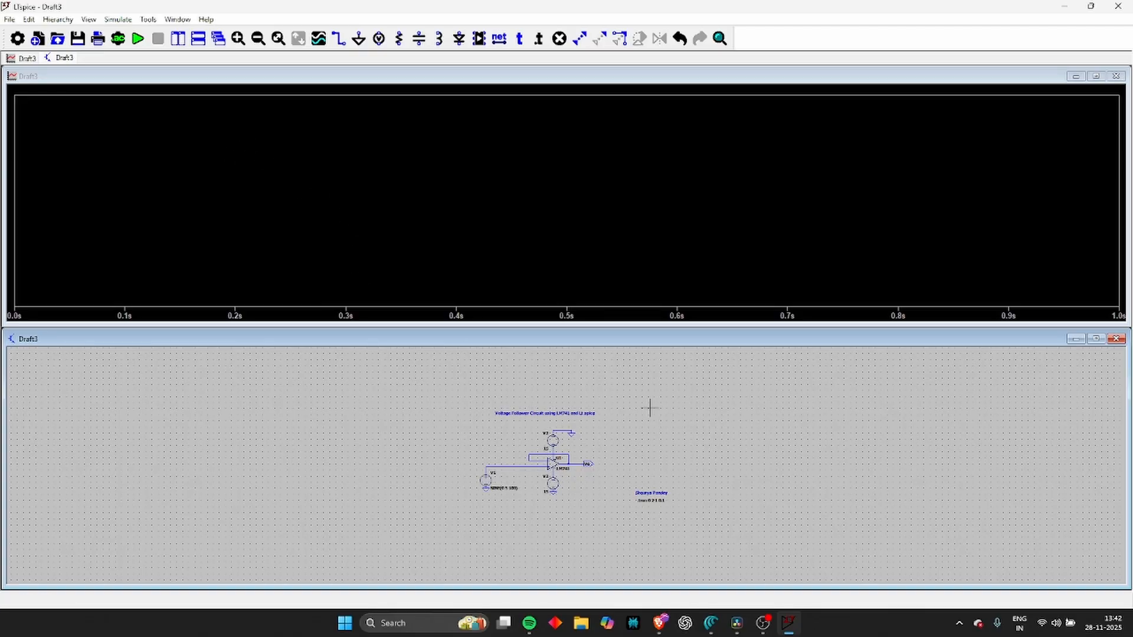
scroll(574, 480, "up", 5)
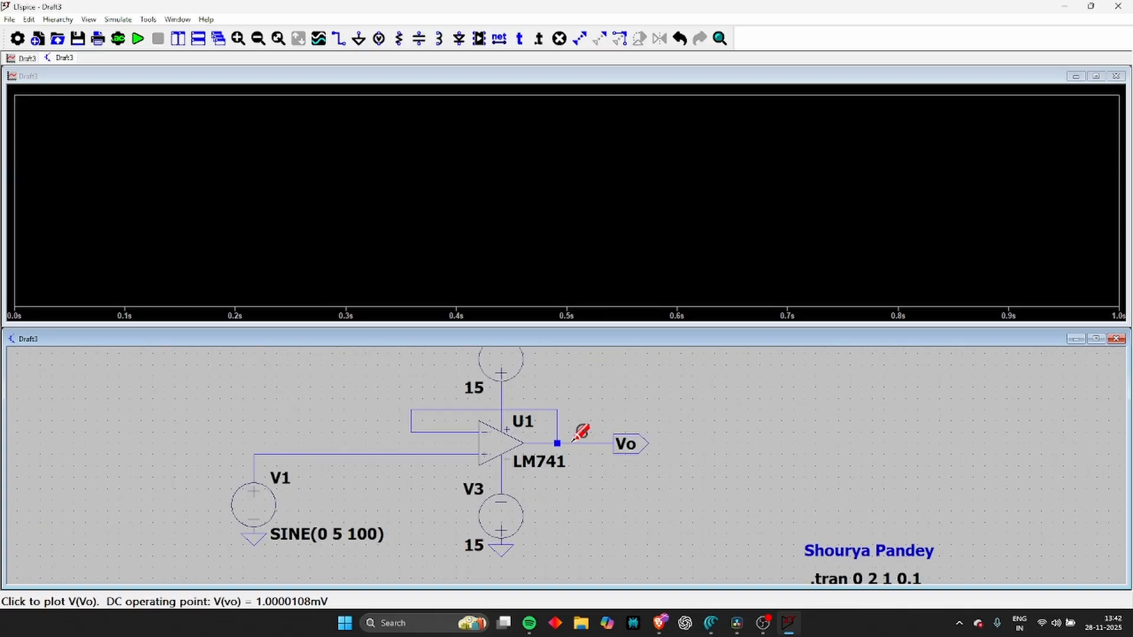
scroll(576, 436, "up", 2)
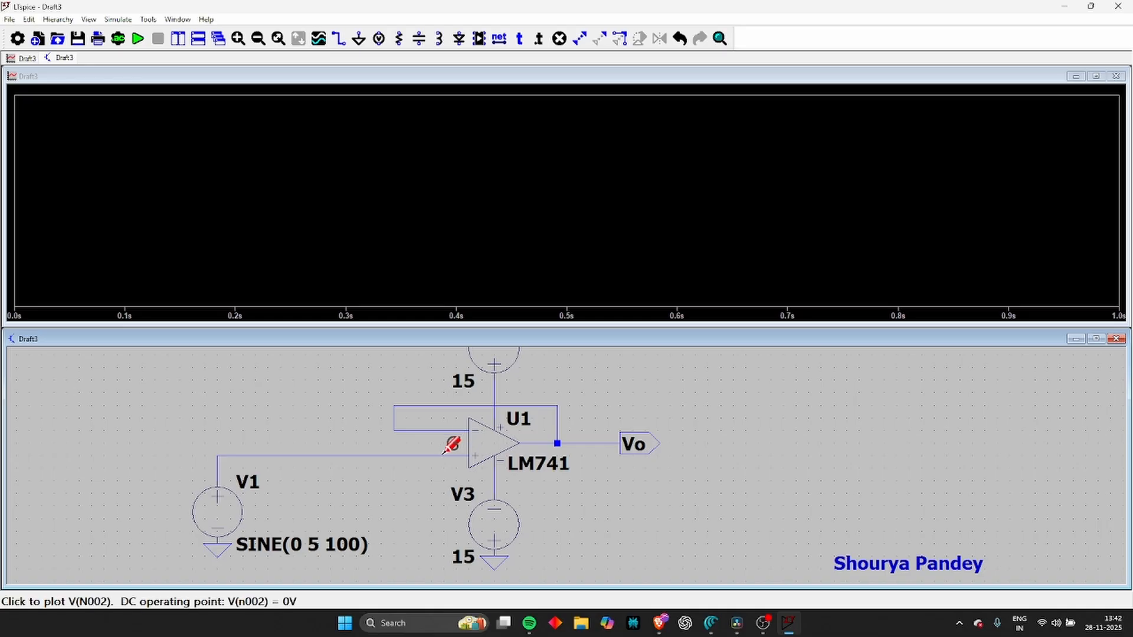
left_click(563, 442)
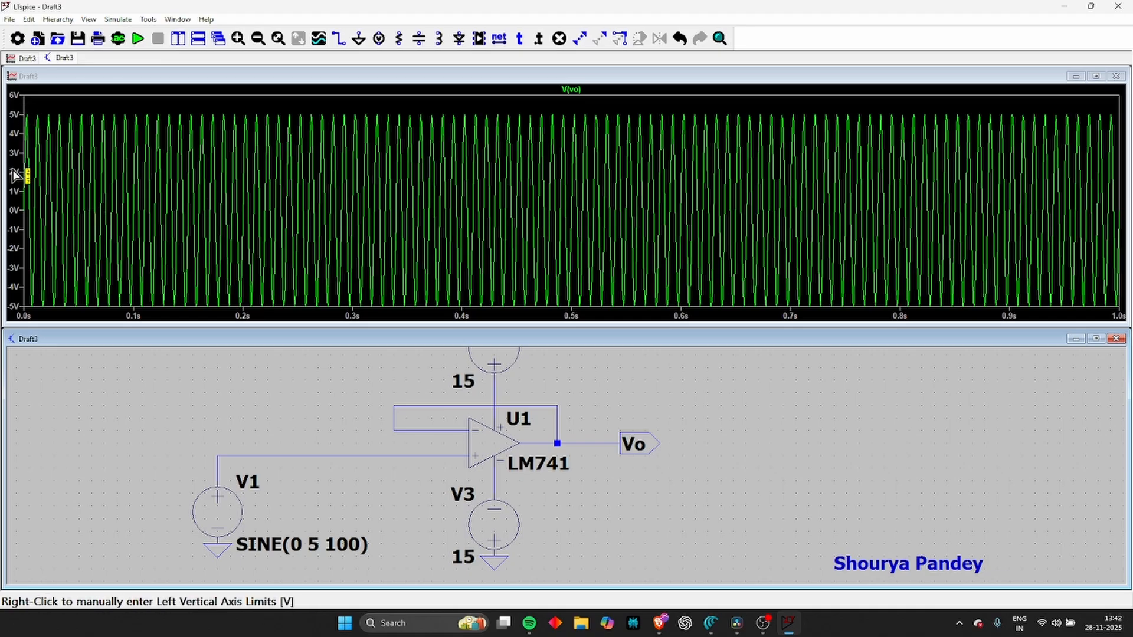
Set the right limit of the plot's time axis to 0.01 s
right_click(904, 308)
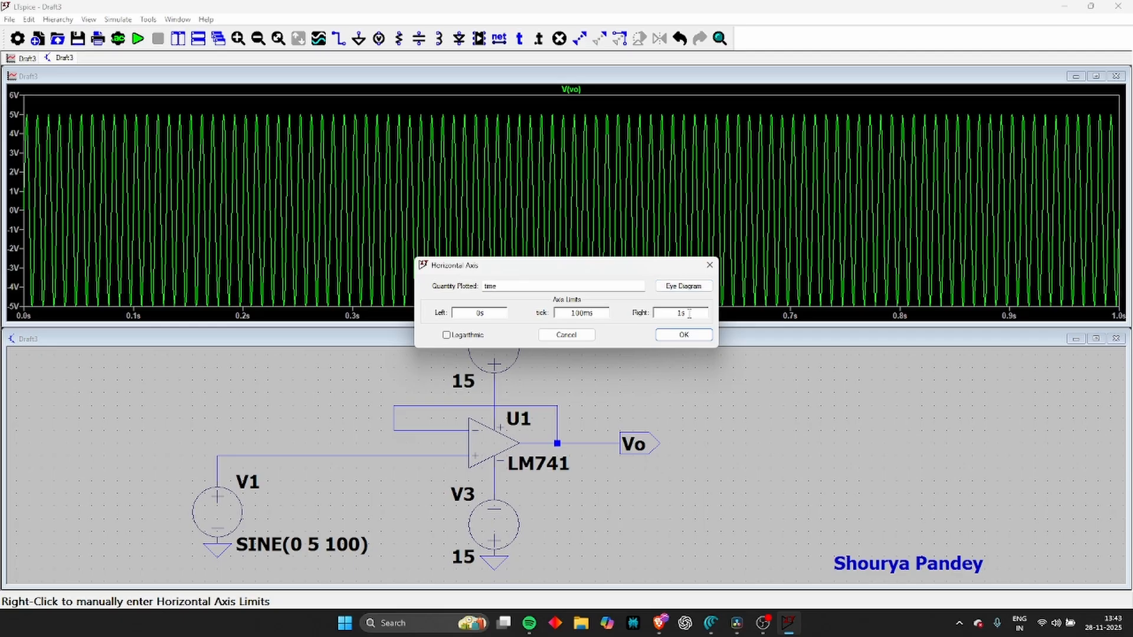
type("0.01")
key("Return")
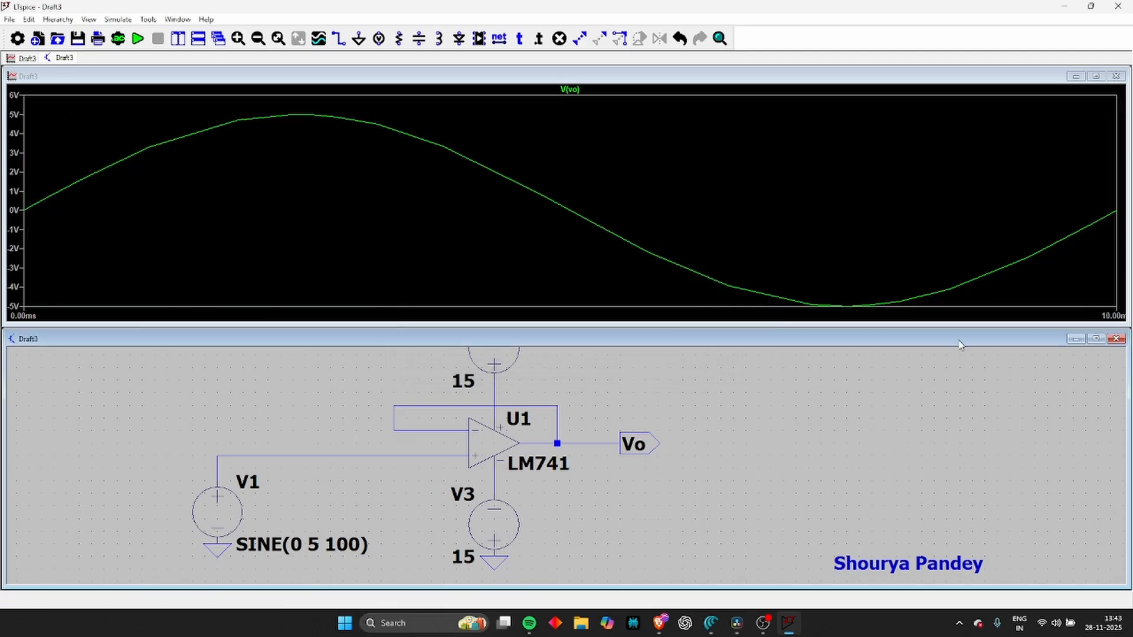
Set the right limit of the plot's time axis to 100 ms
right_click(1023, 303)
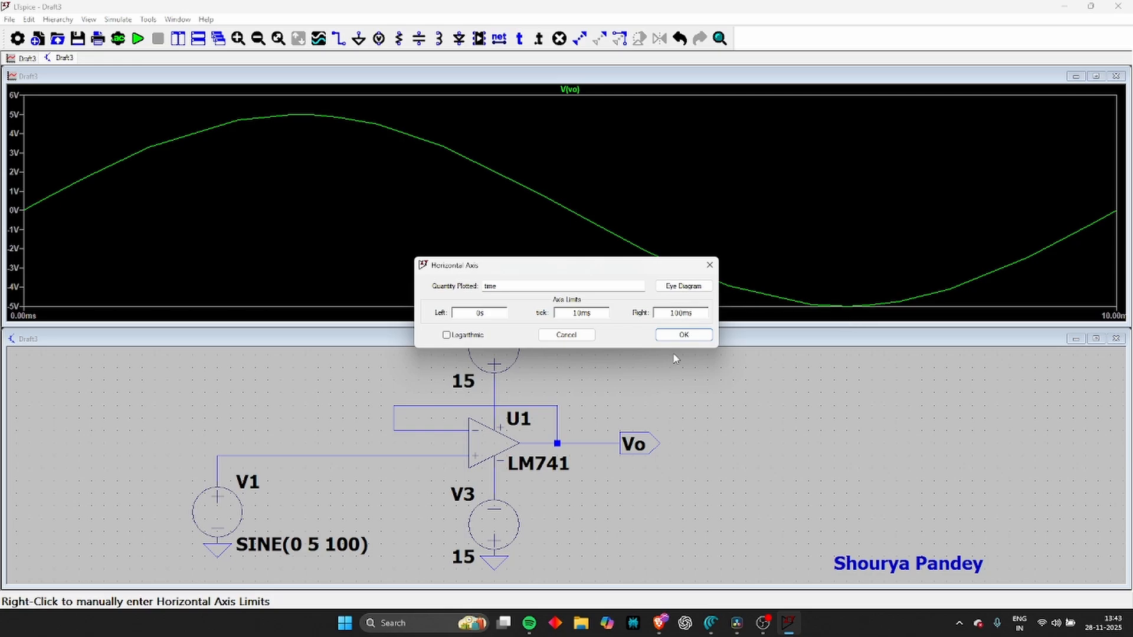
key("Return")
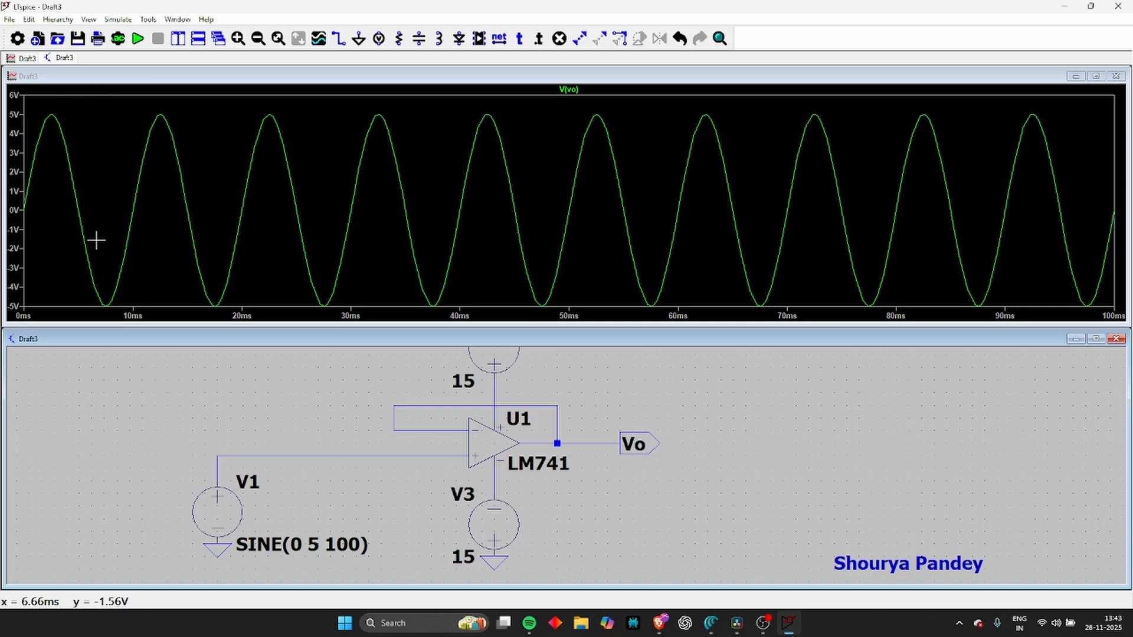
Add an empty plot pane above the V(vo) waveform
scroll(381, 451, "down", 3)
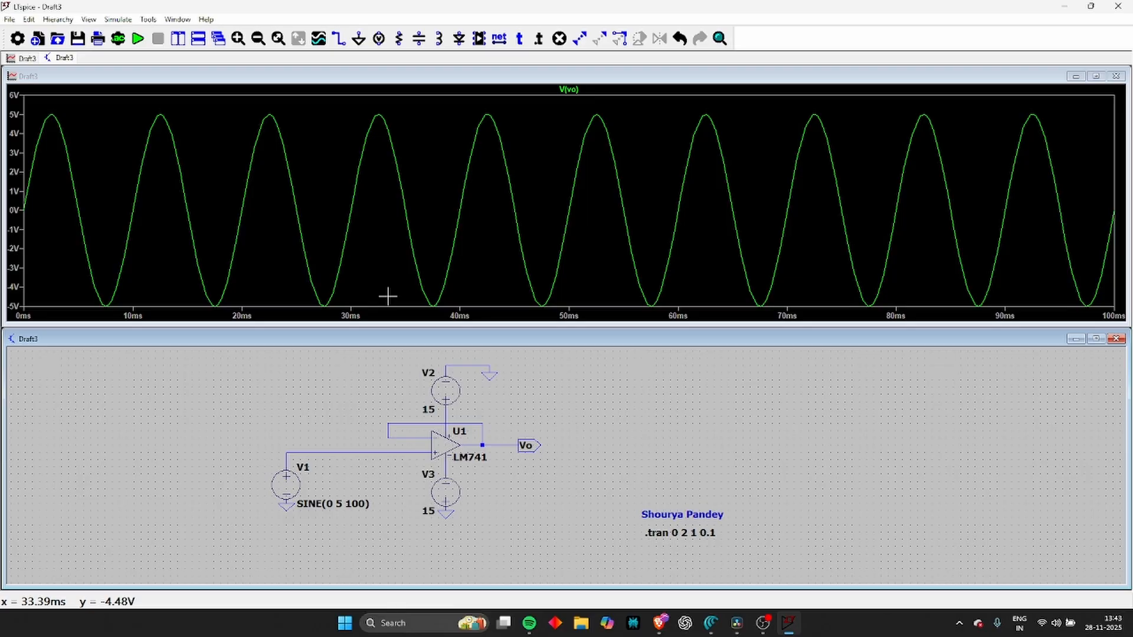
right_click(763, 224)
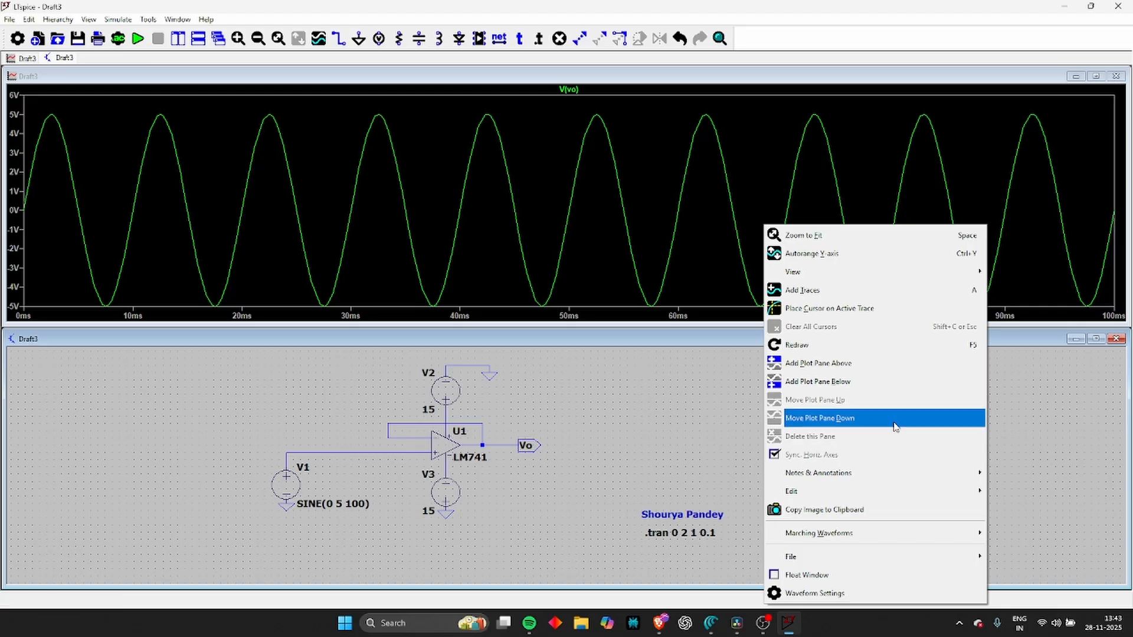
left_click(912, 375)
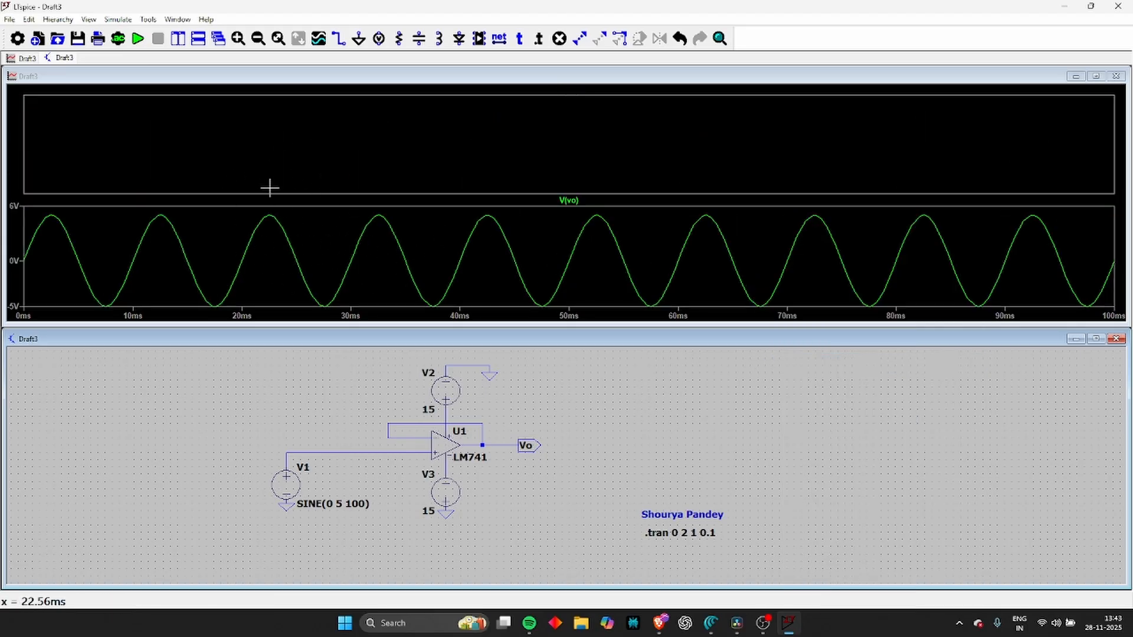
Open the list of available traces for the empty plot pane above the V(vo) waveform
right_click(385, 133)
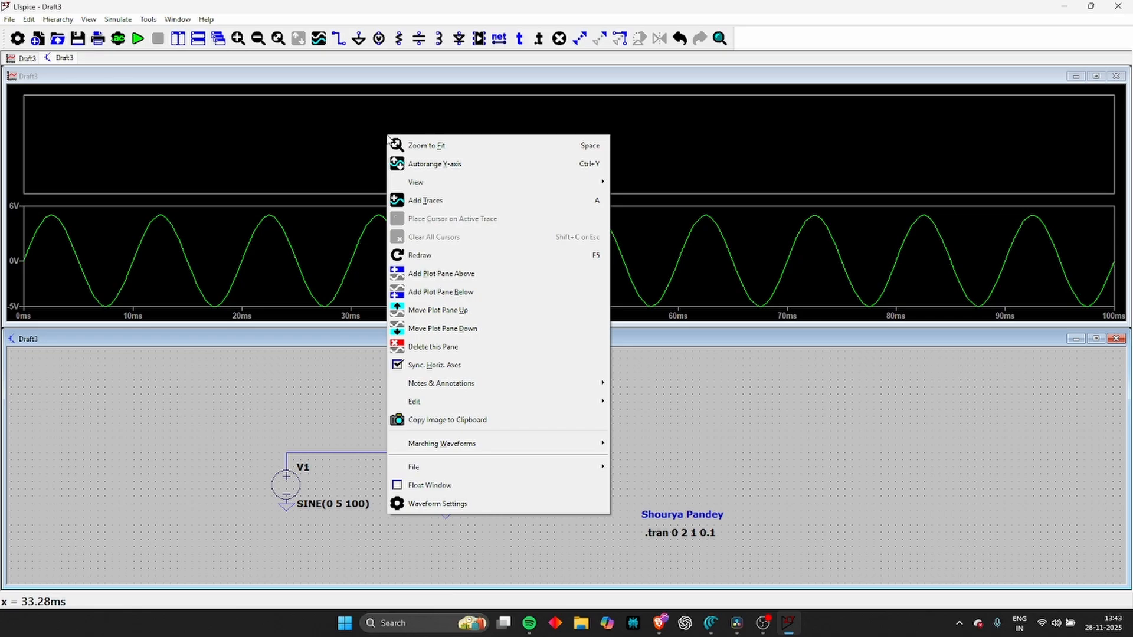
left_click(444, 201)
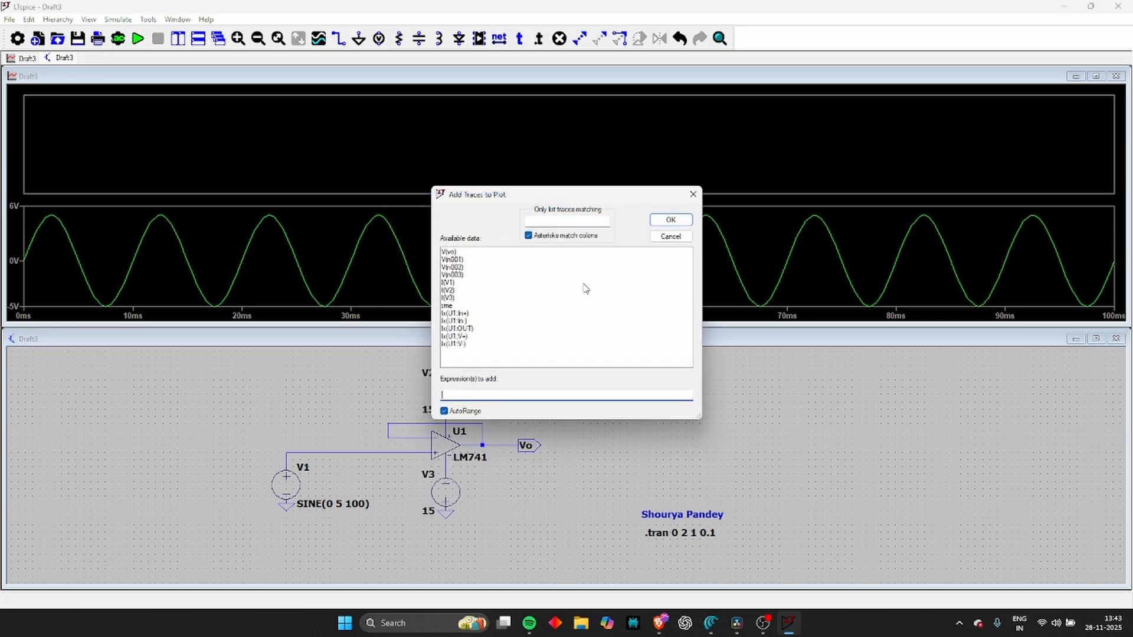
left_click(451, 269)
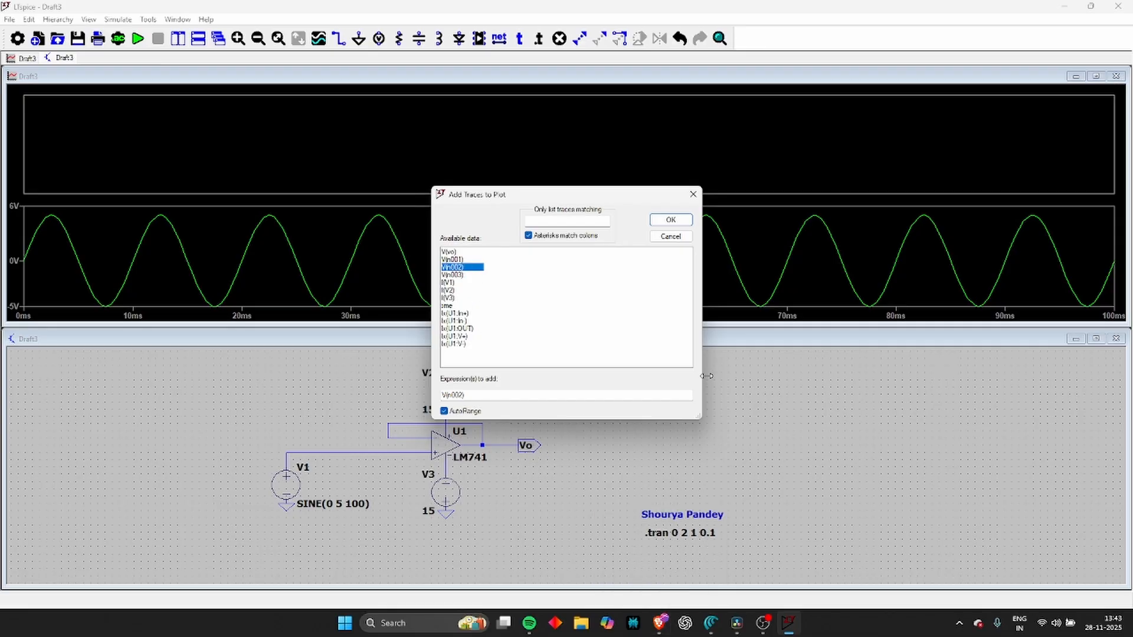
left_click(451, 252)
left_click(461, 259)
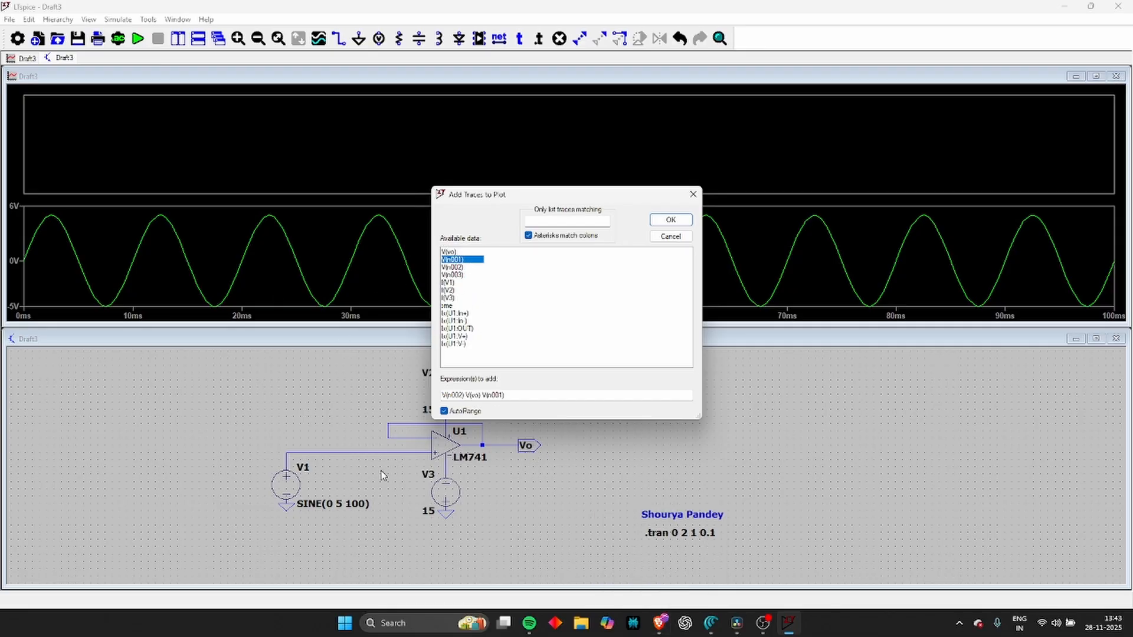
left_click(460, 275)
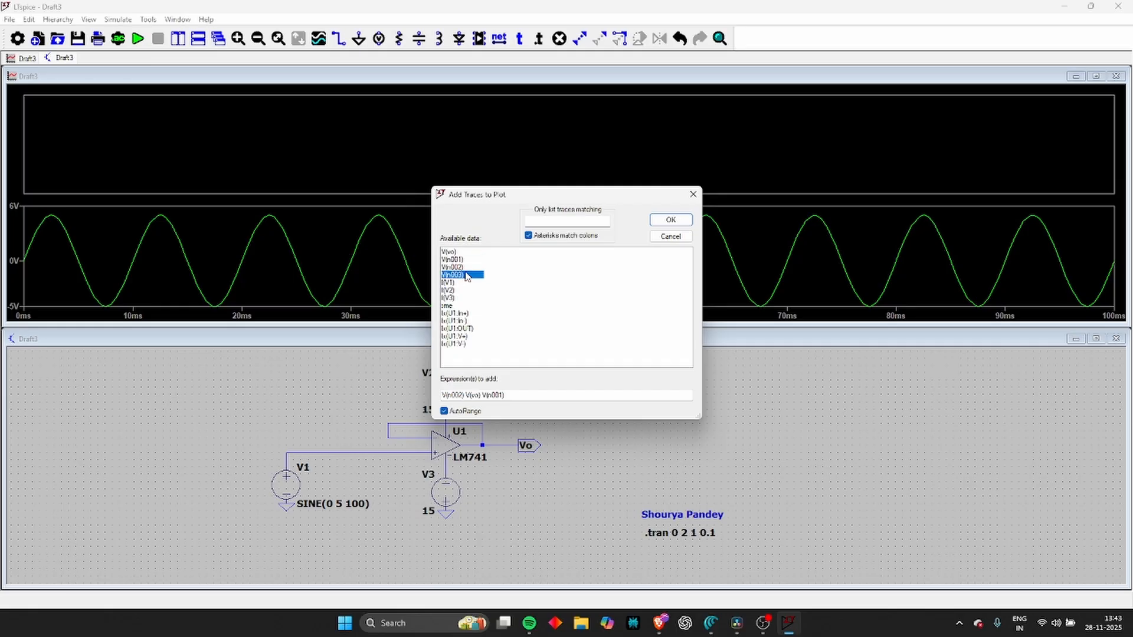
left_click(472, 259)
left_click(471, 267)
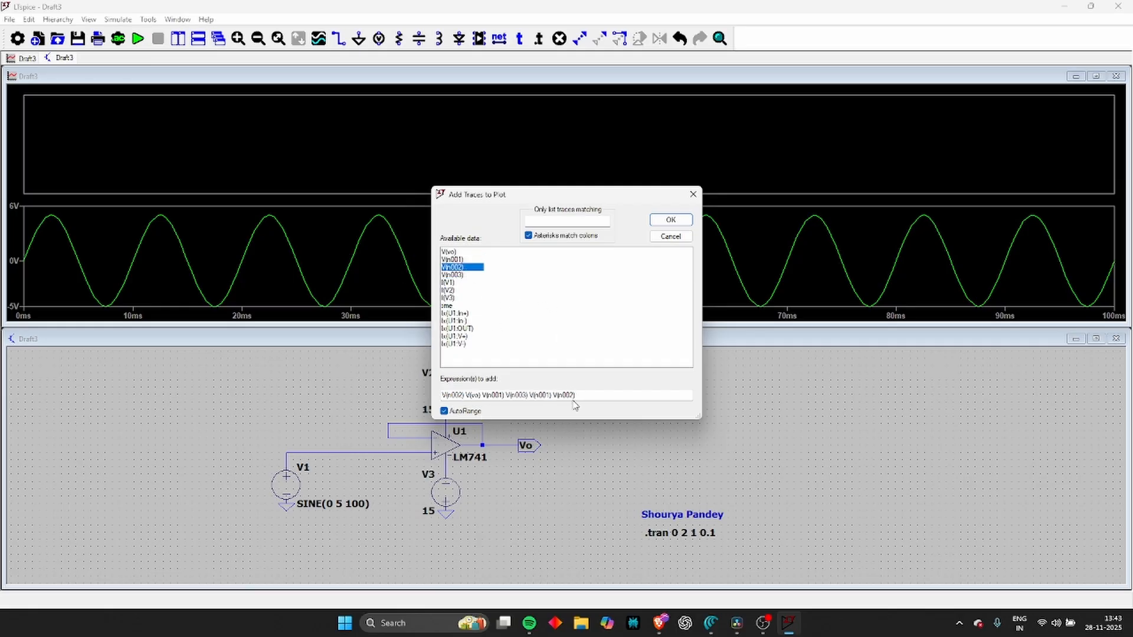
left_click_drag(584, 397, 383, 409)
key("Delete")
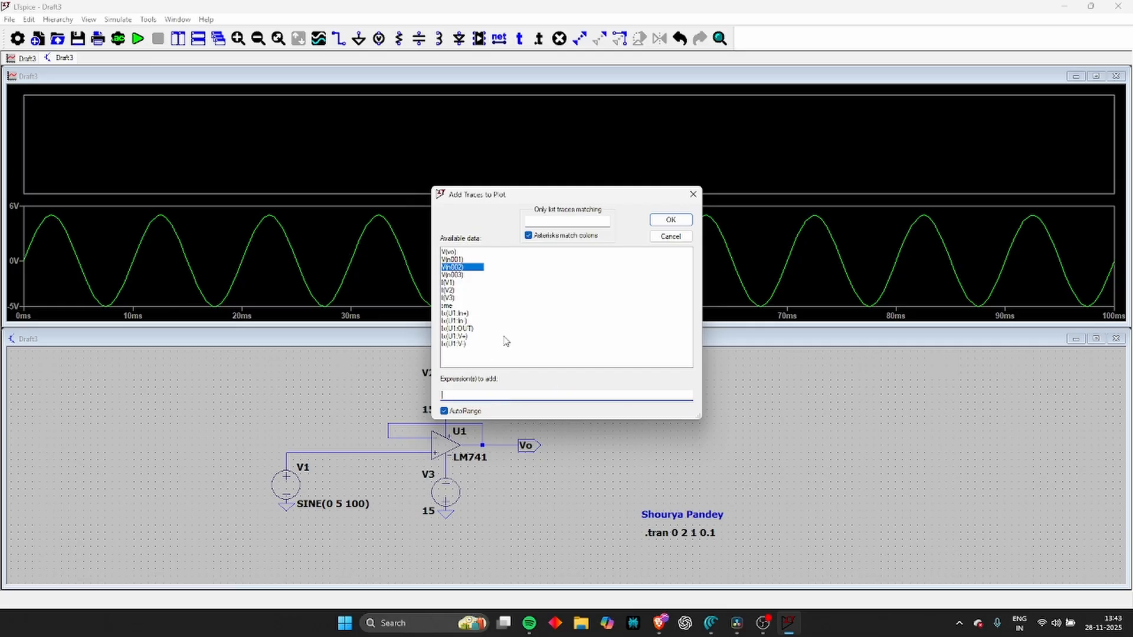
left_click(479, 275)
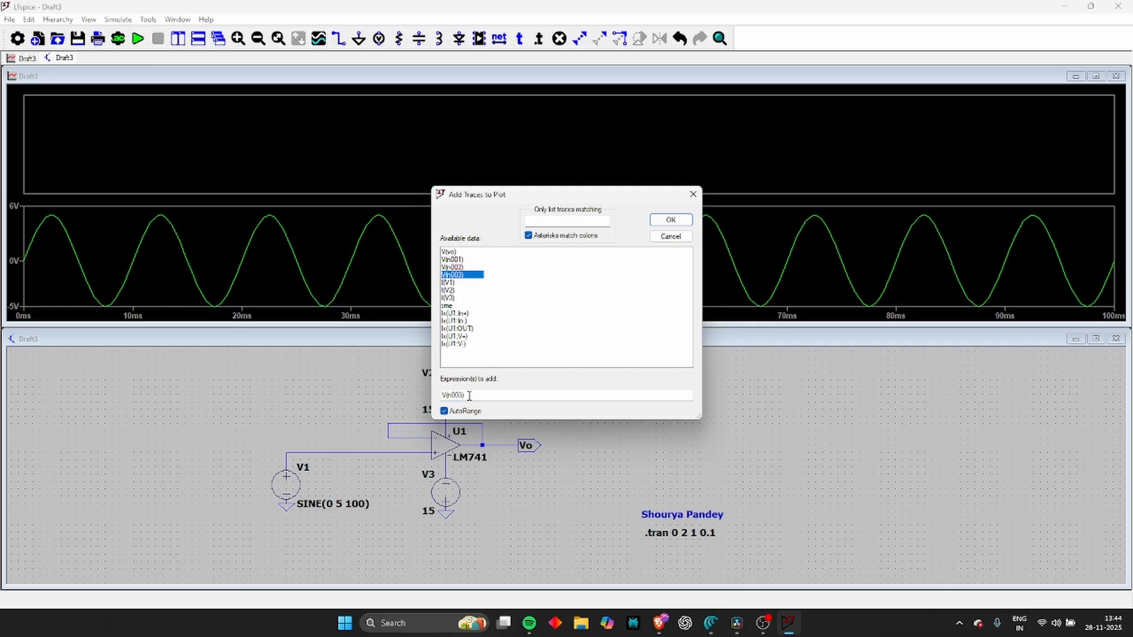
left_click_drag(468, 394, 434, 394)
Plot the input voltage V(n002) in the empty pane above V(vo)
left_click(475, 267)
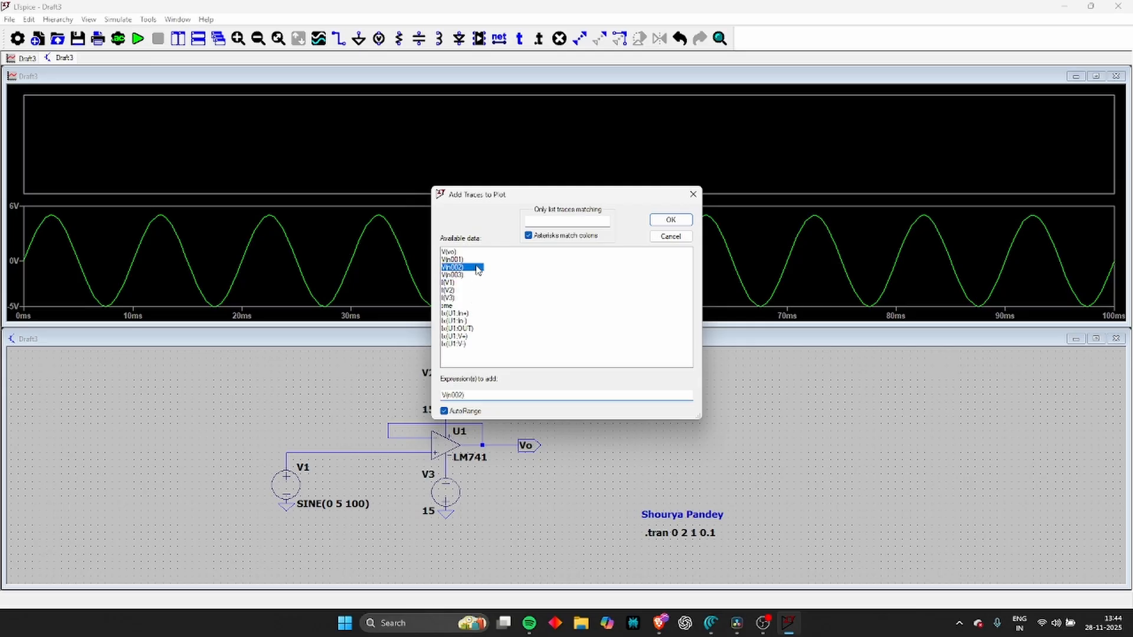
left_click(670, 220)
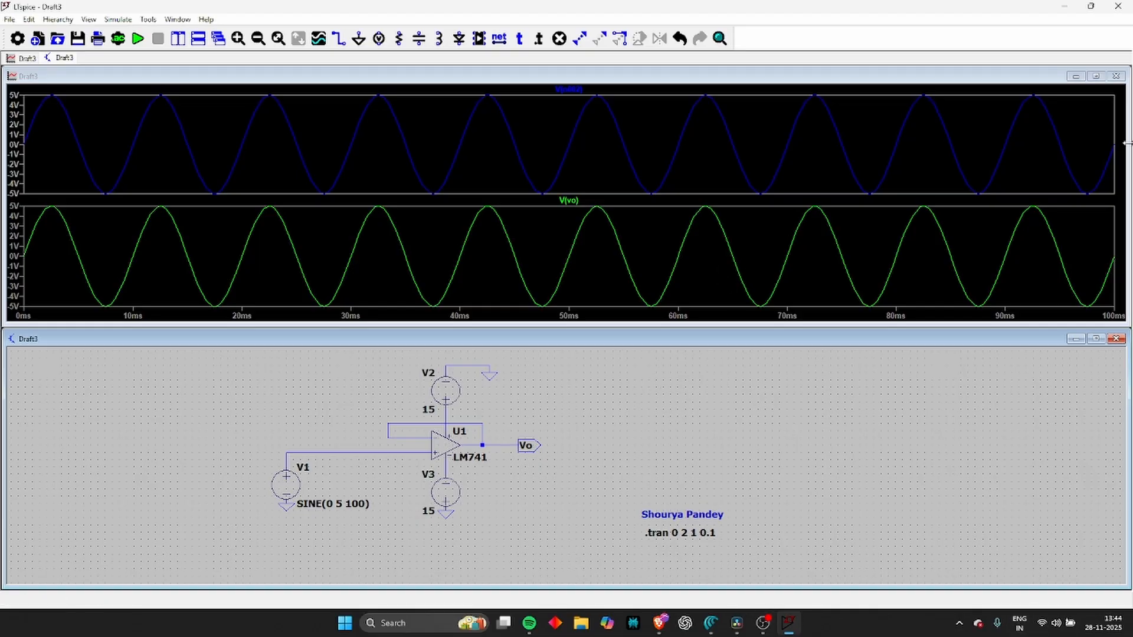
Close the waveform window and maximize the schematic
left_click(1116, 76)
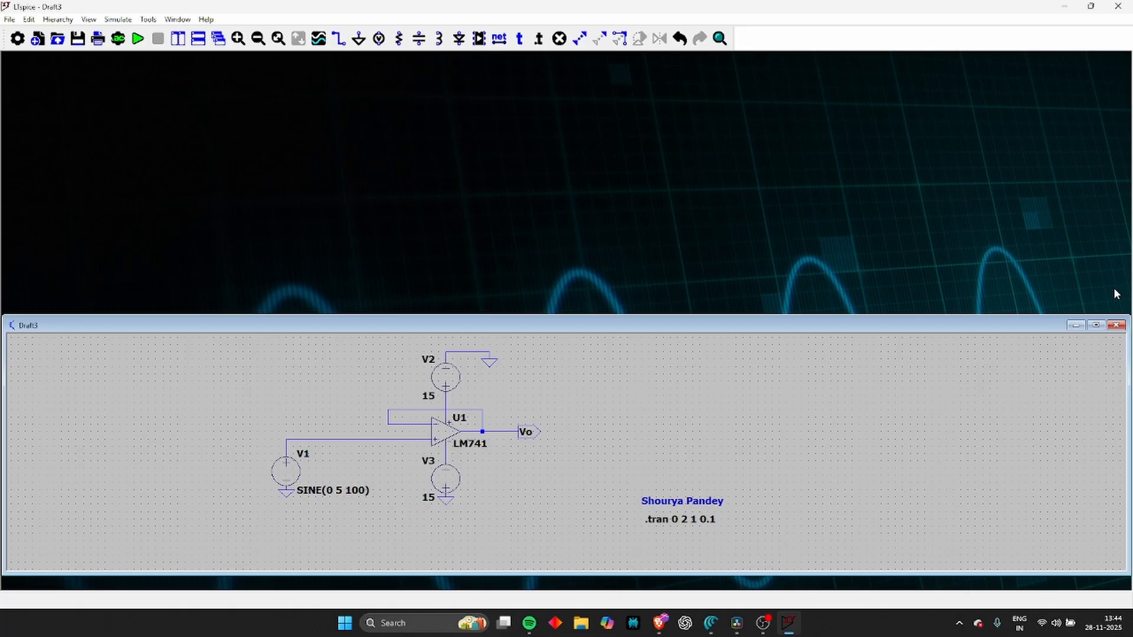
left_click(1093, 327)
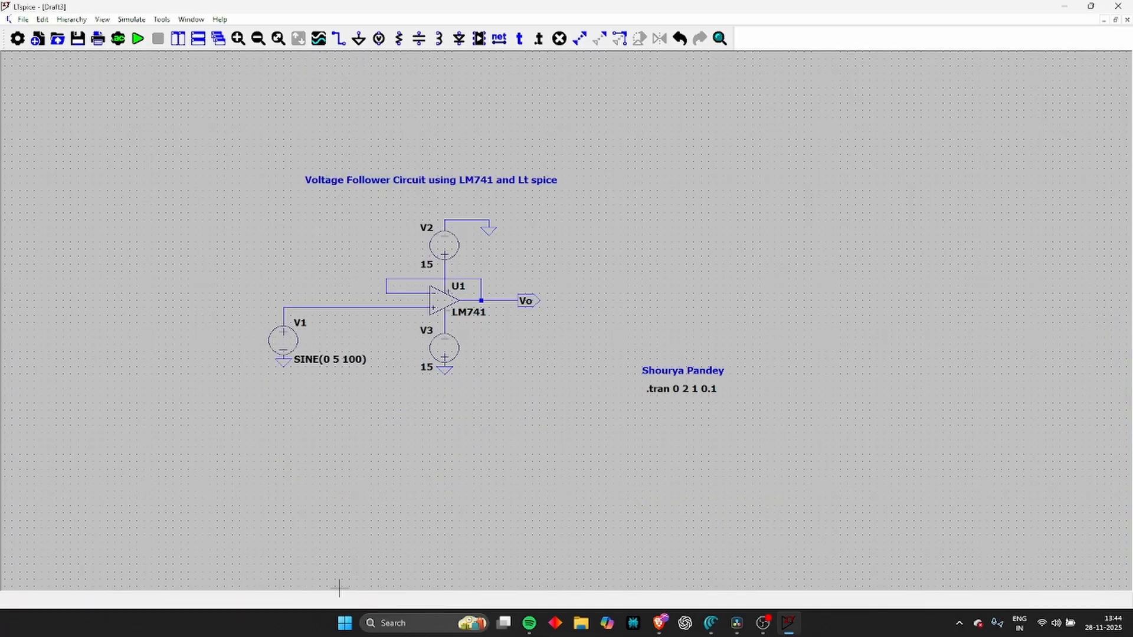
Change source V1 to PULSE(-5 5 0 1u 1u 50u 100u) and move its value label clear of V3, below the V1 ground
right_click(279, 352)
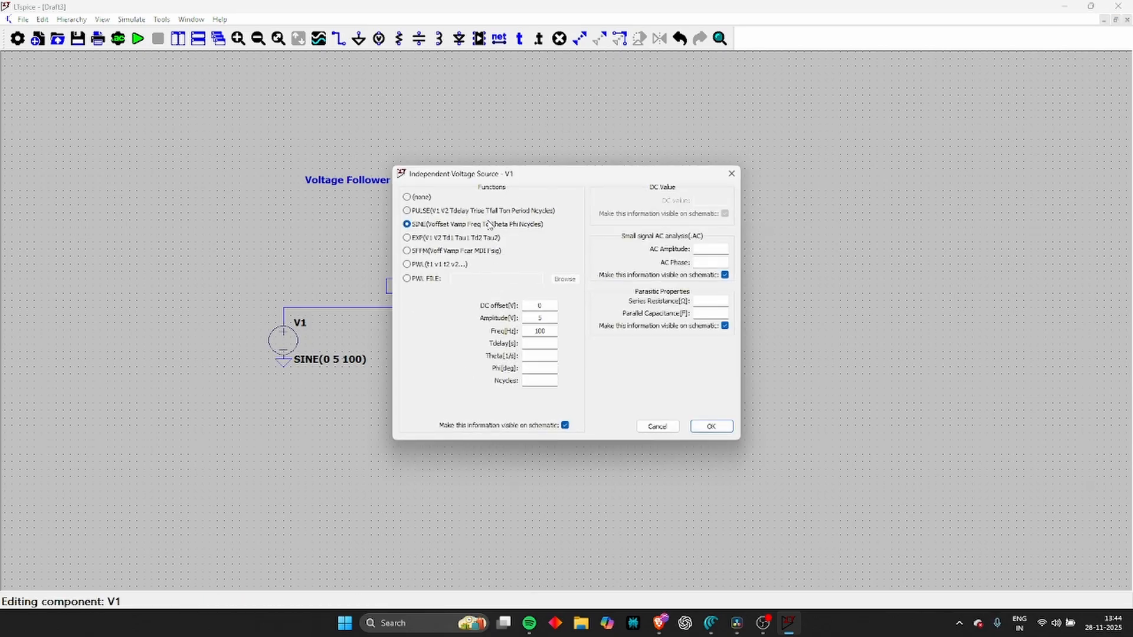
left_click(506, 212)
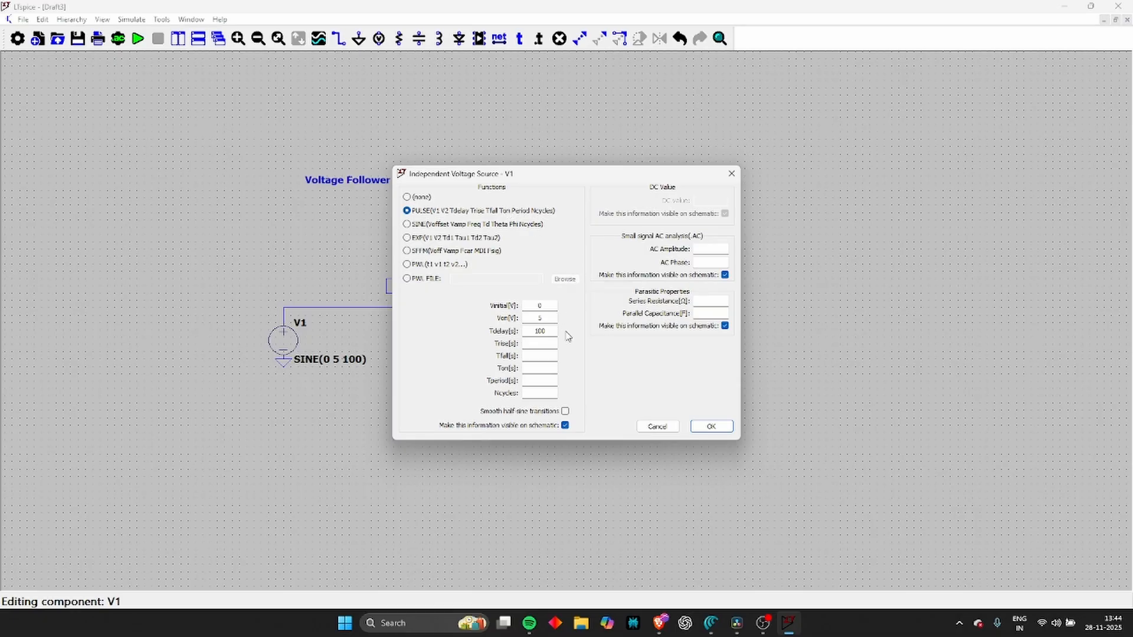
double_click(539, 306)
double_click(553, 331)
type("0")
left_click(548, 343)
left_click(545, 355)
left_click(540, 368)
left_click(548, 383)
left_click(712, 427)
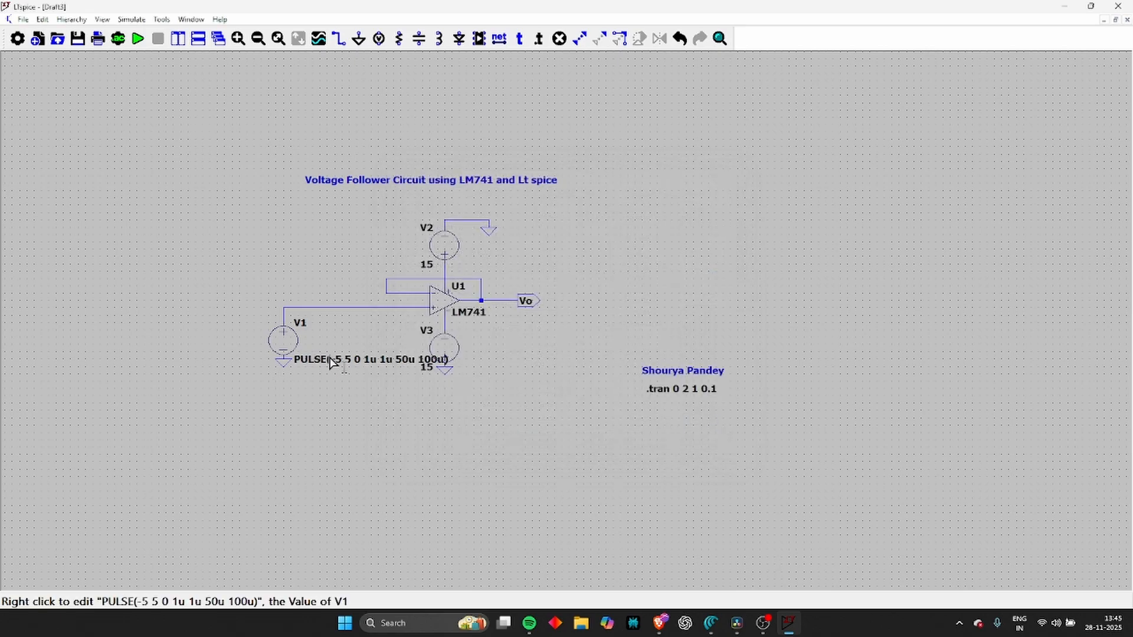
left_click_drag(330, 361, 198, 378)
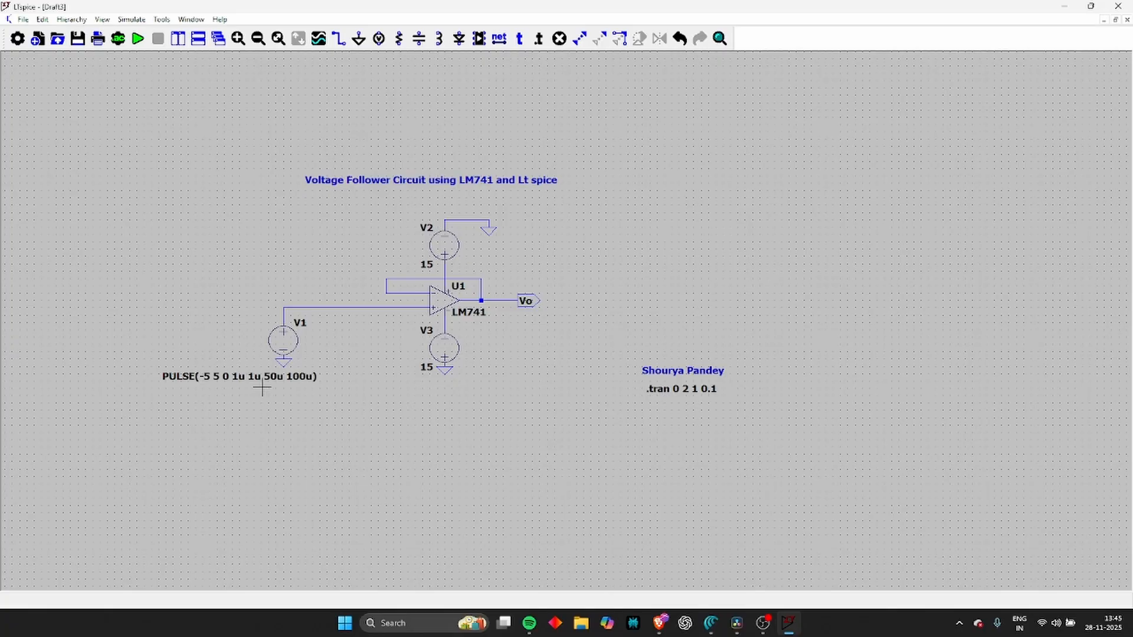
Run the transient simulation with the pulse input and plot the Vo output voltage, with the waveform shown above the schematic
left_click(133, 45)
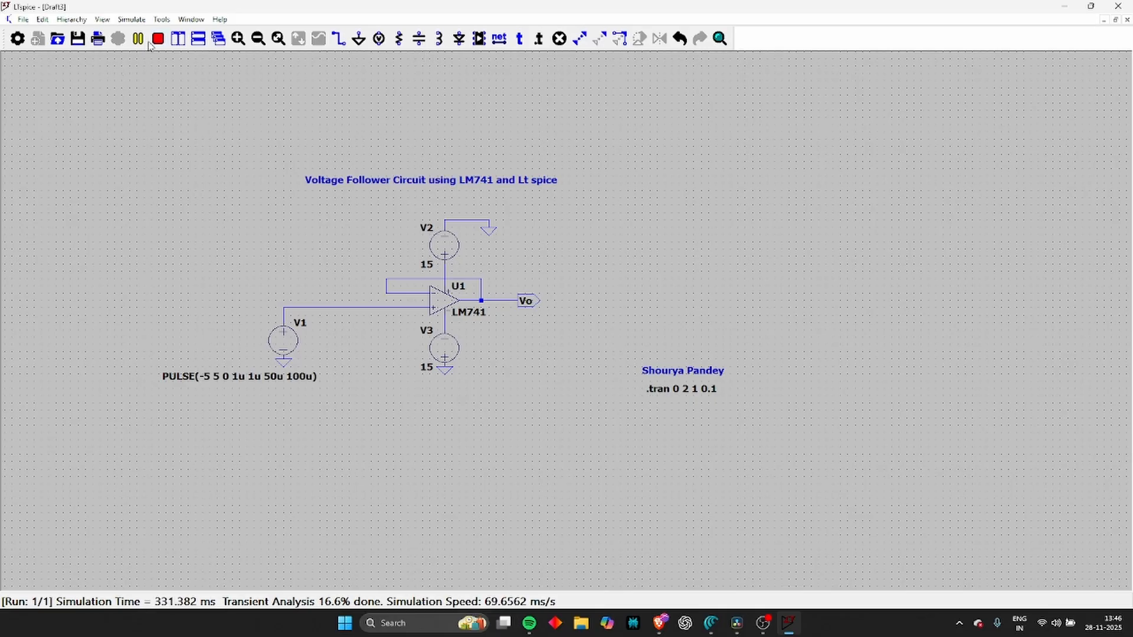
left_click(1104, 20)
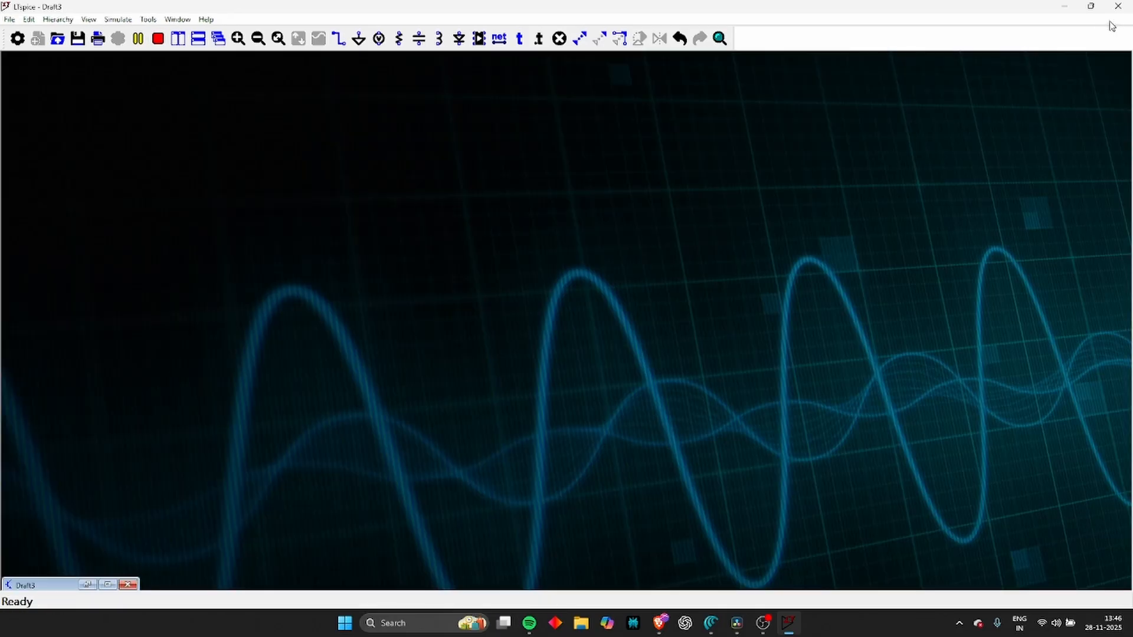
left_click(111, 585)
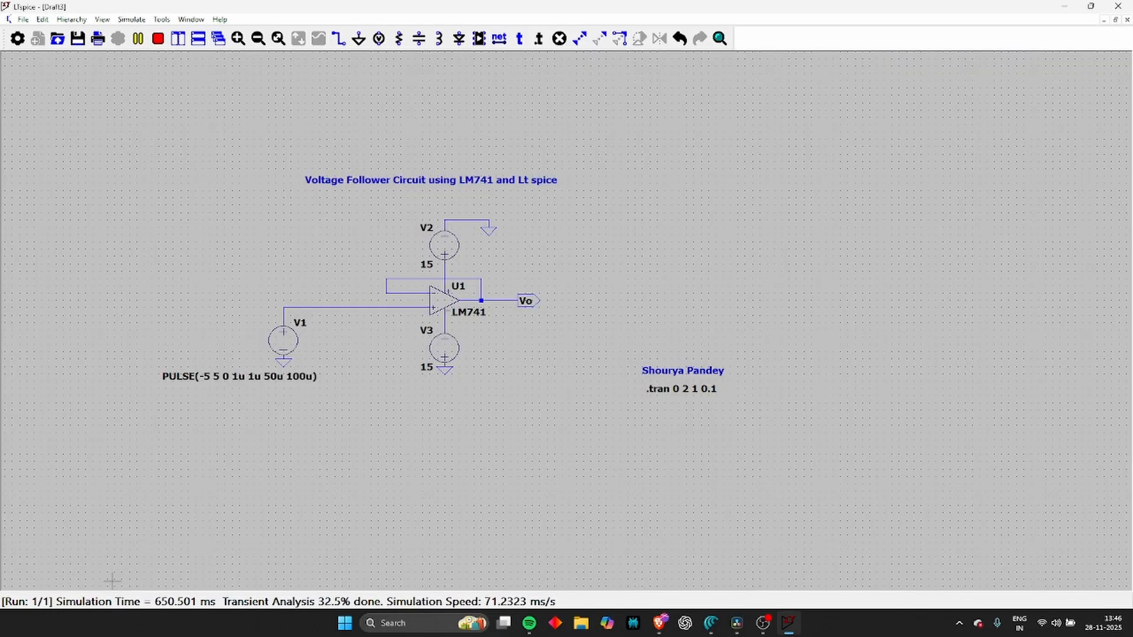
left_click(1114, 20)
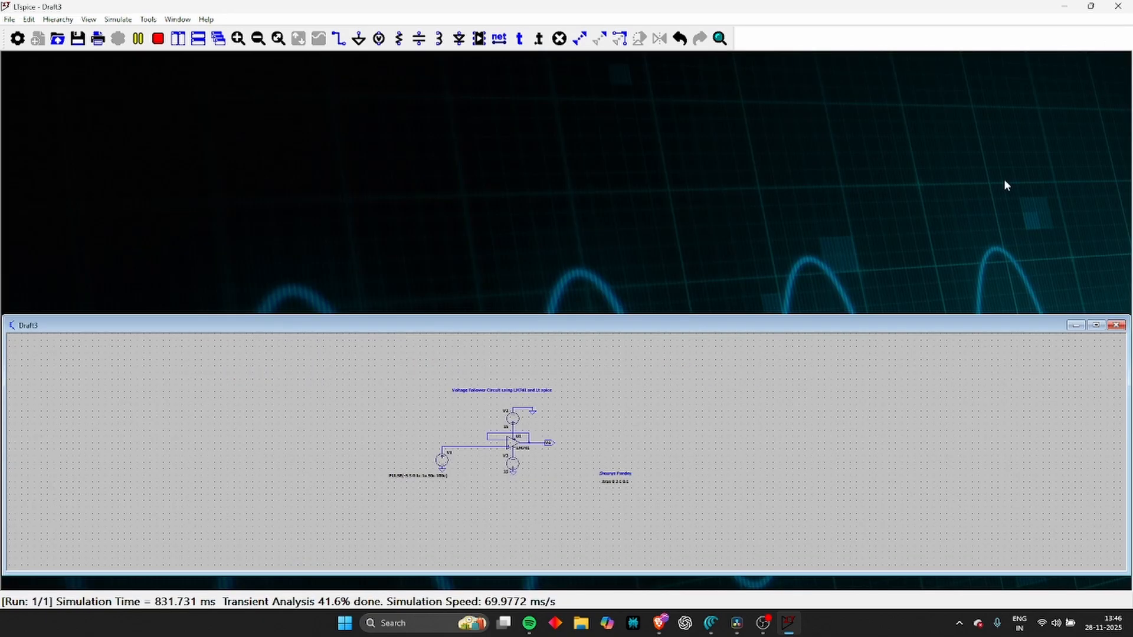
right_click(605, 185)
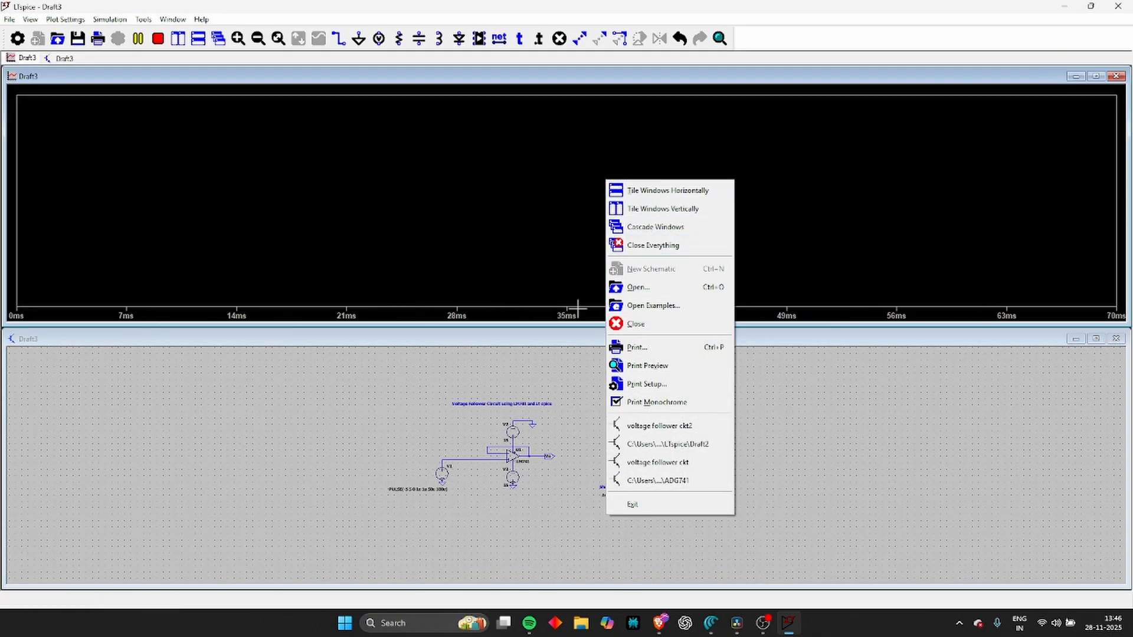
left_click(255, 494)
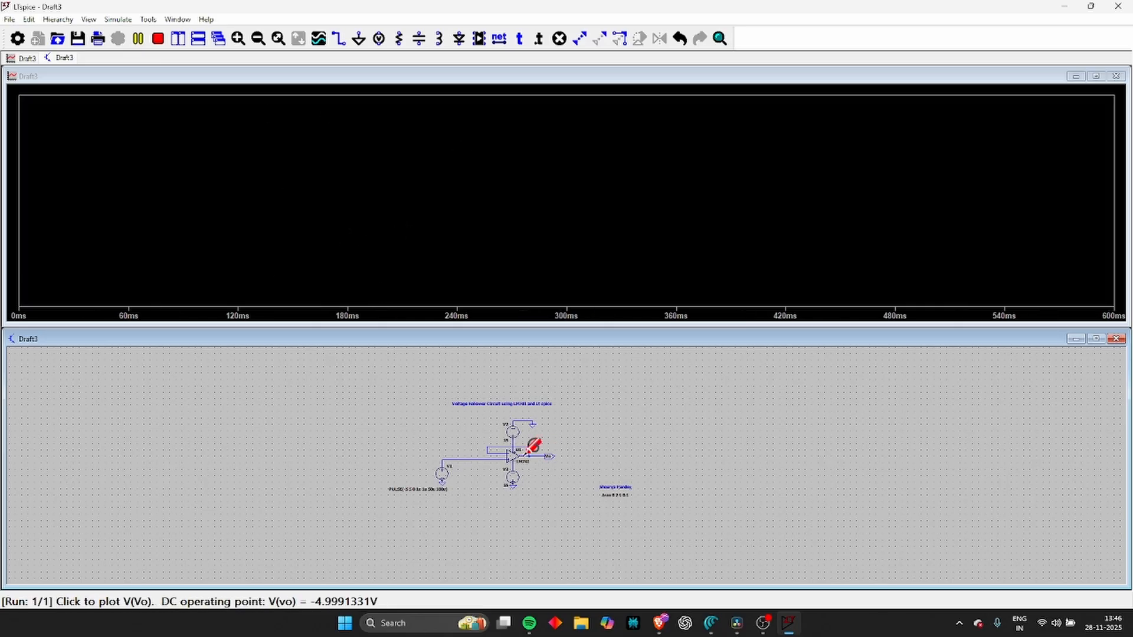
left_click(535, 455)
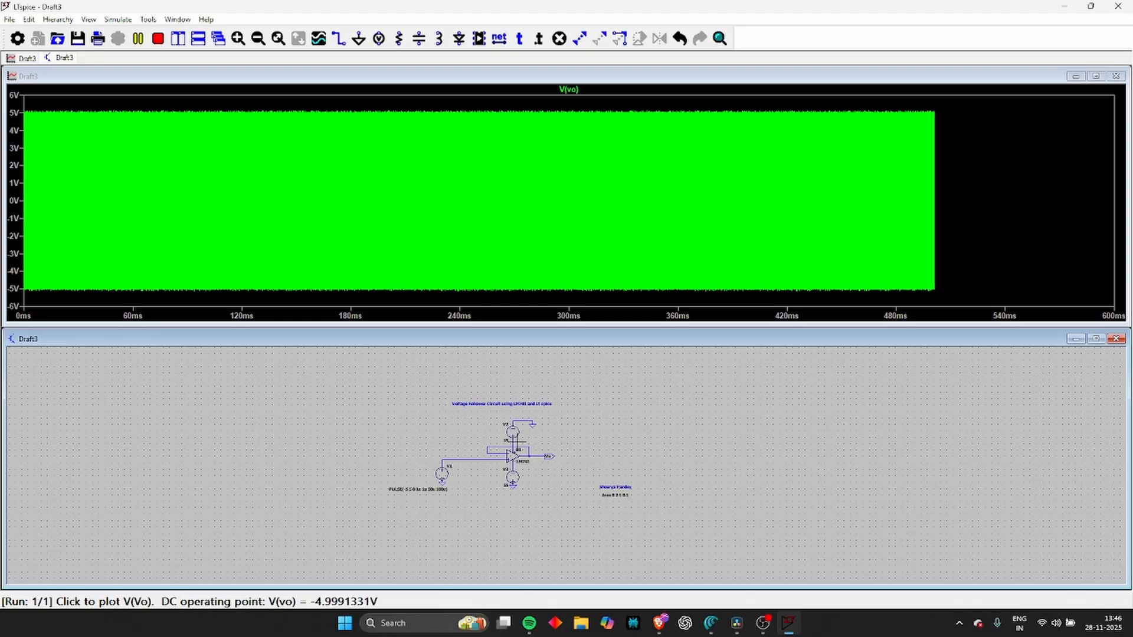
Add a plot pane above V(vo) and plot the input voltage V(n002) in it
right_click(694, 150)
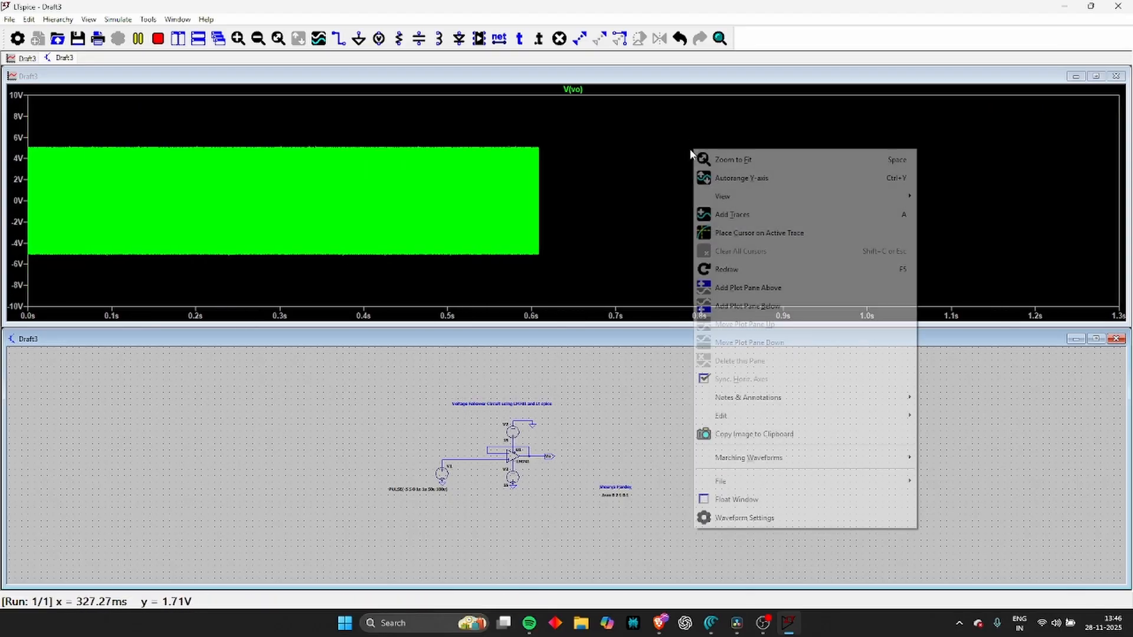
left_click(730, 304)
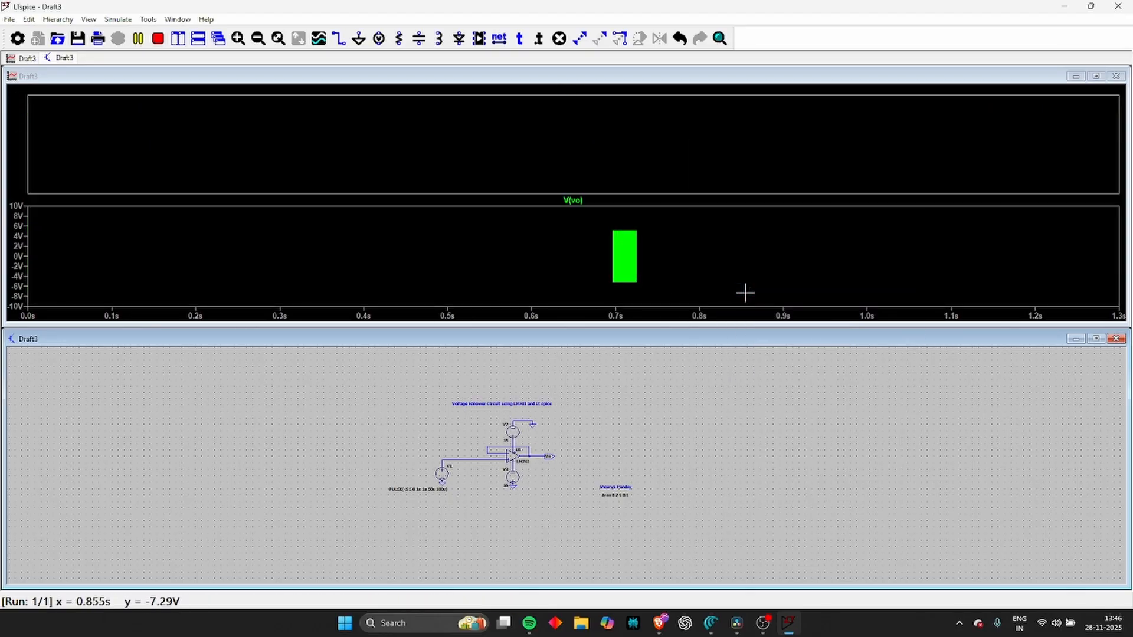
right_click(657, 150)
left_click(695, 213)
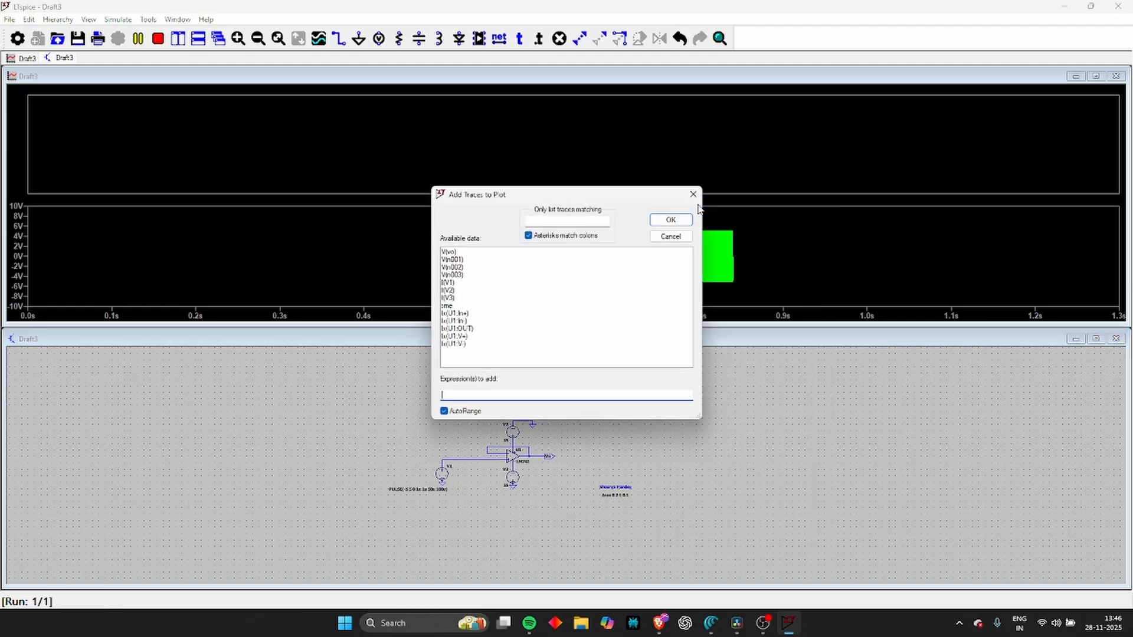
left_click(466, 267)
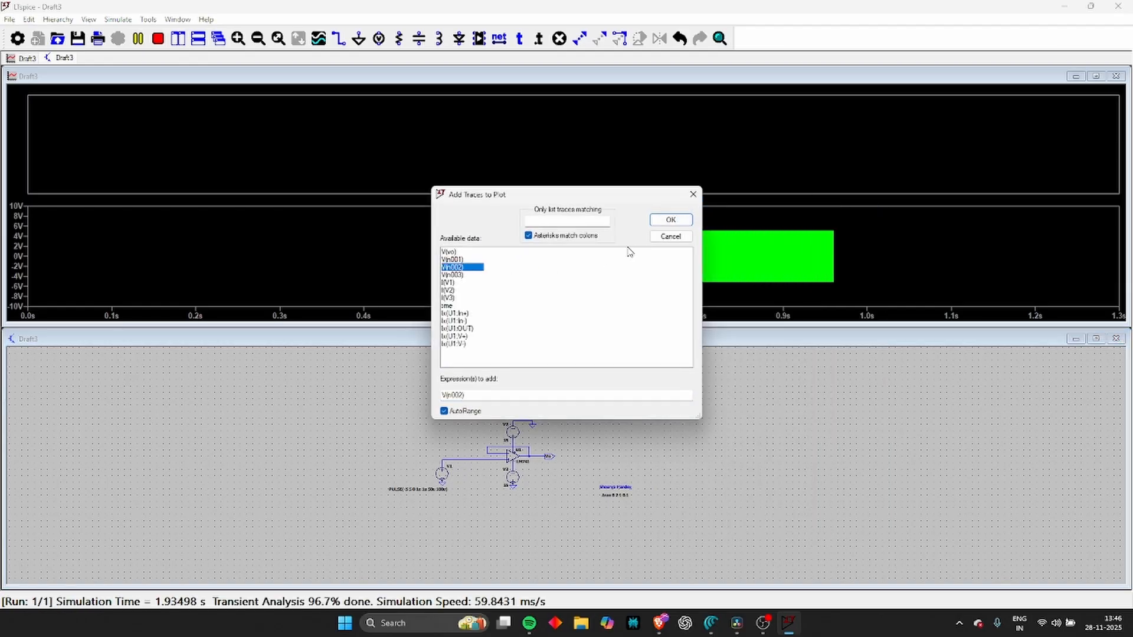
left_click(656, 222)
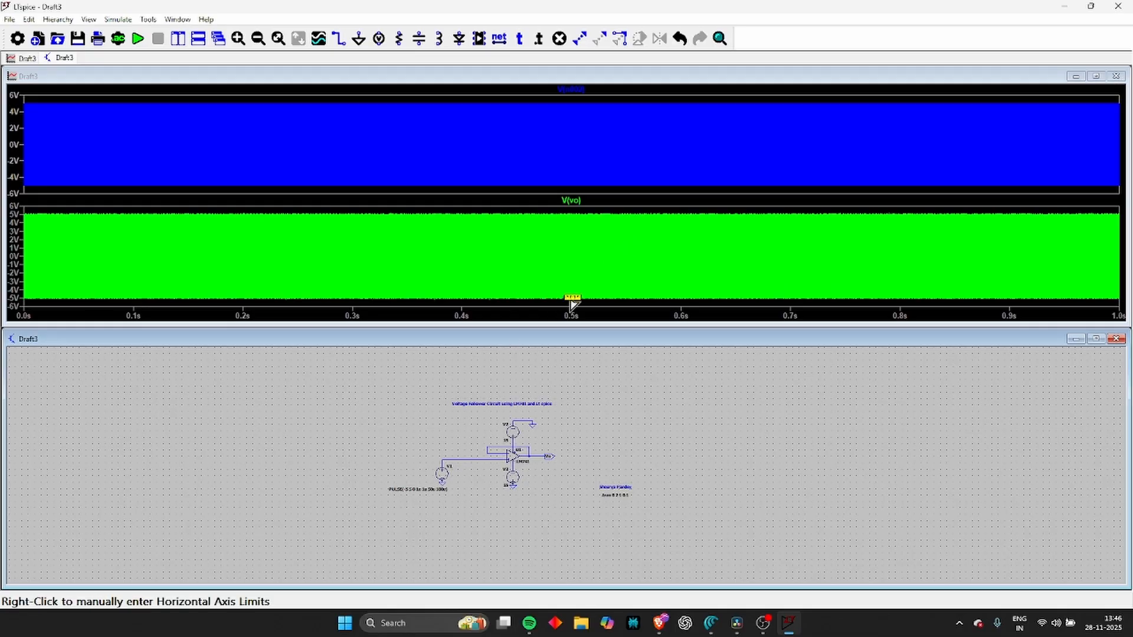
Reduce the right limit of the plots' time axis in stages to 100 ms, 10 ms and finally 1 ms
right_click(571, 303)
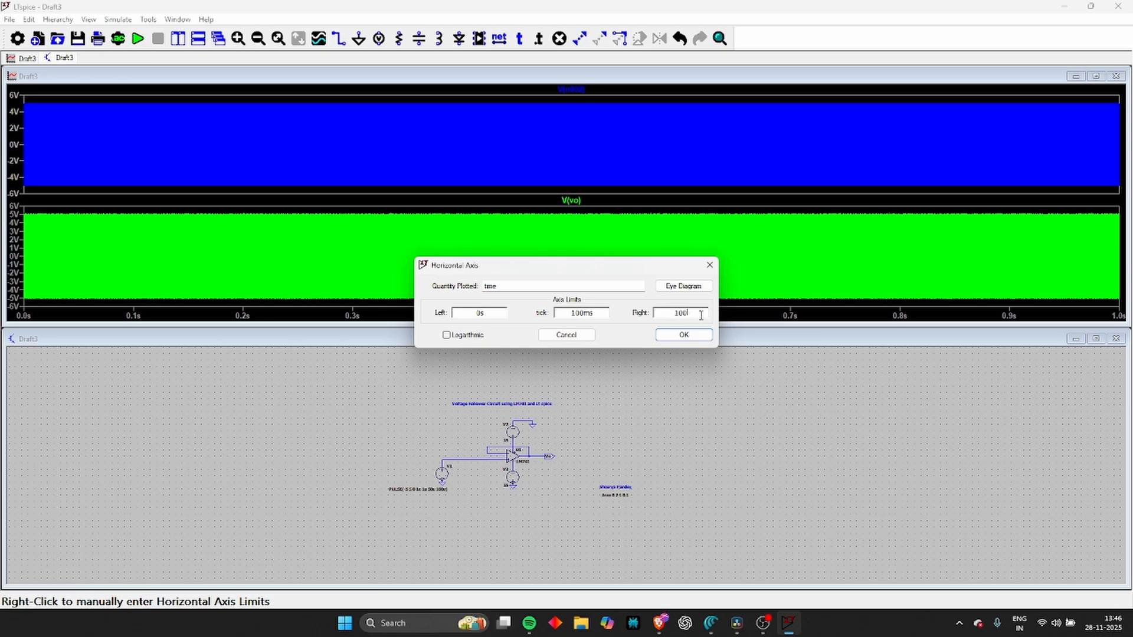
key("Return")
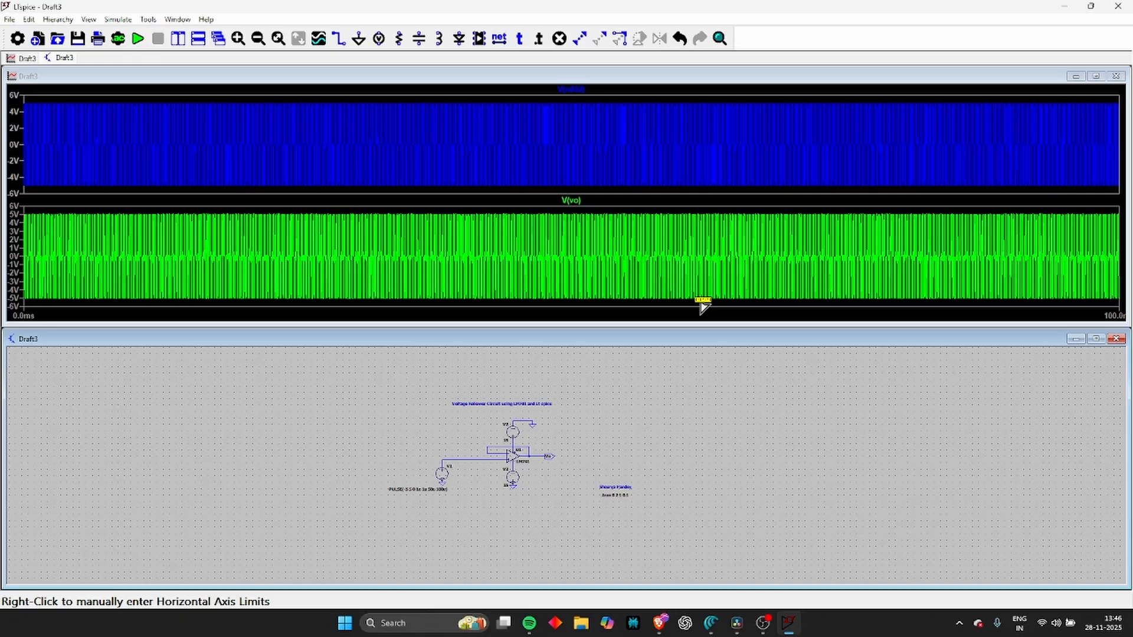
right_click(702, 305)
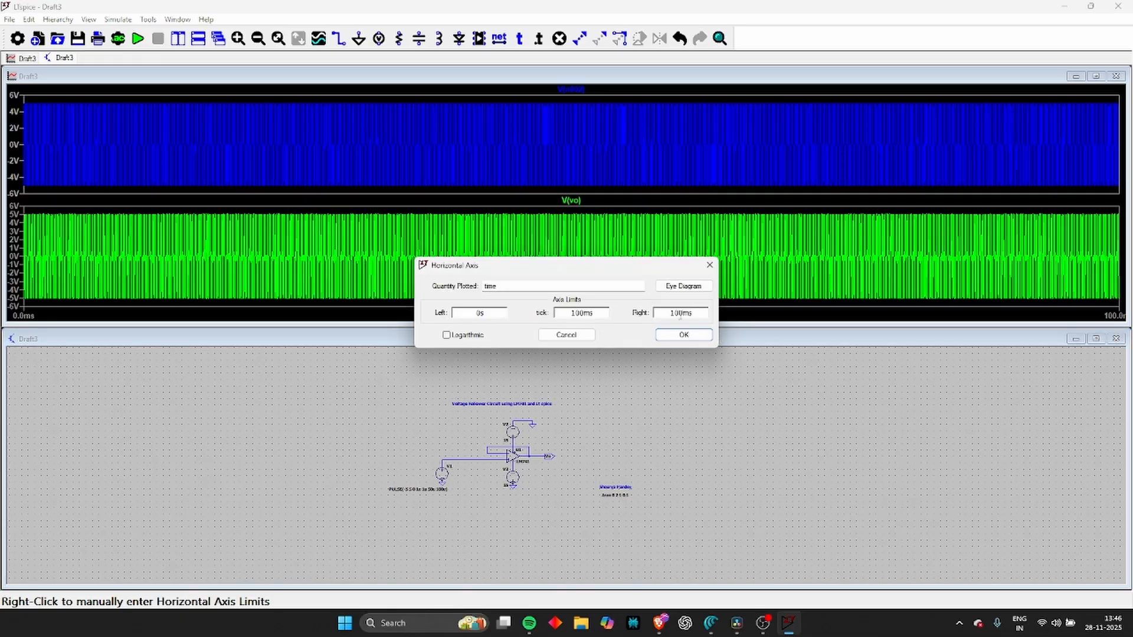
key("Return")
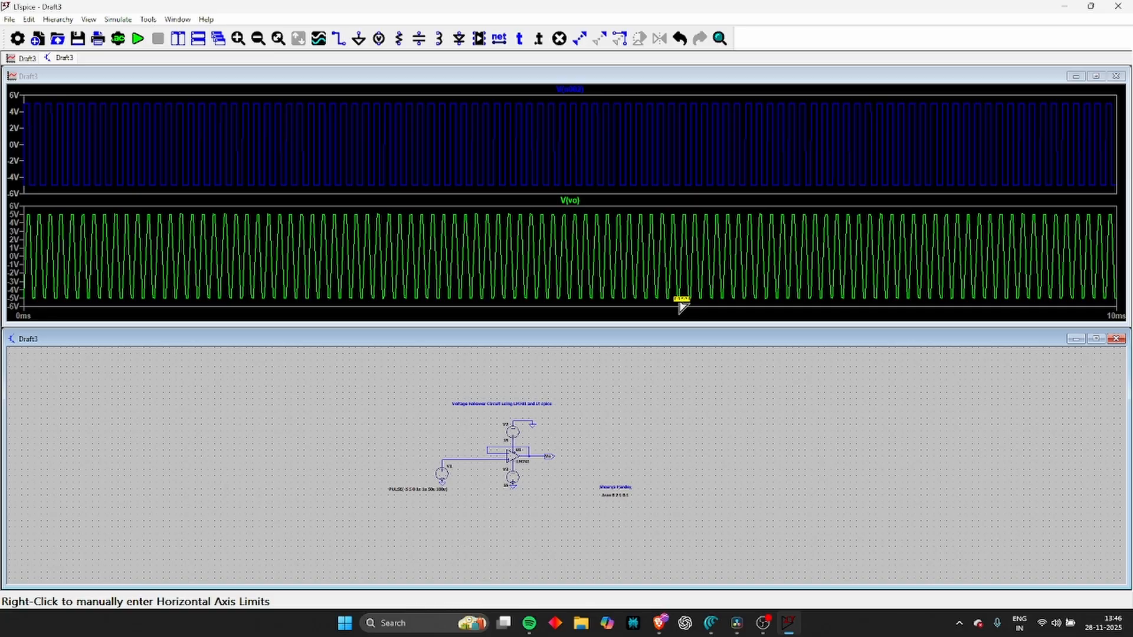
right_click(679, 313)
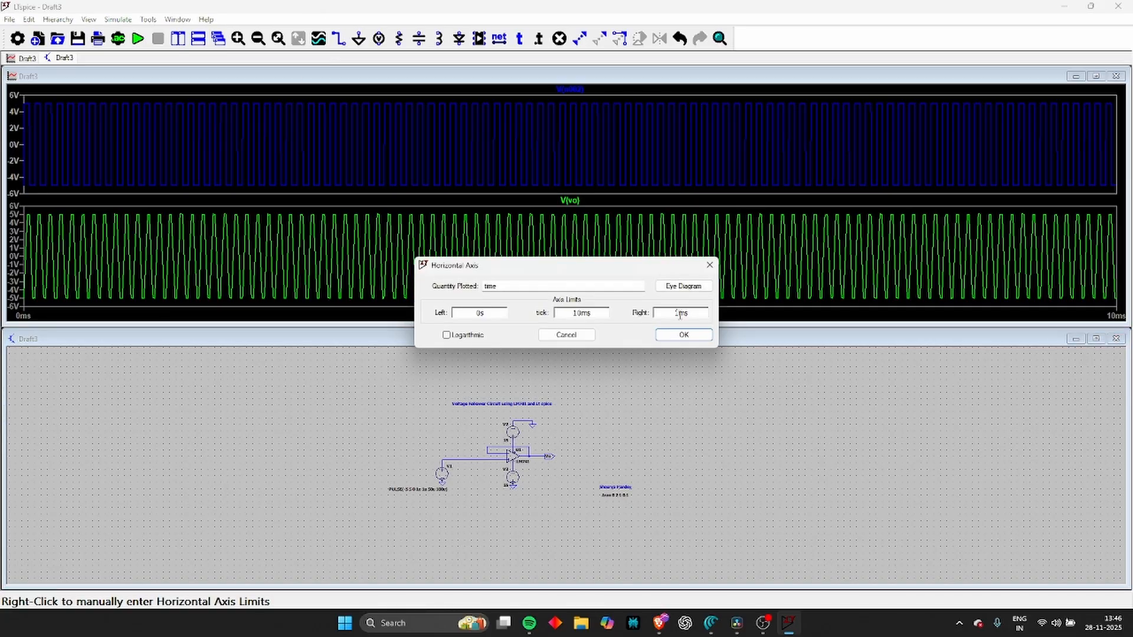
key("Return")
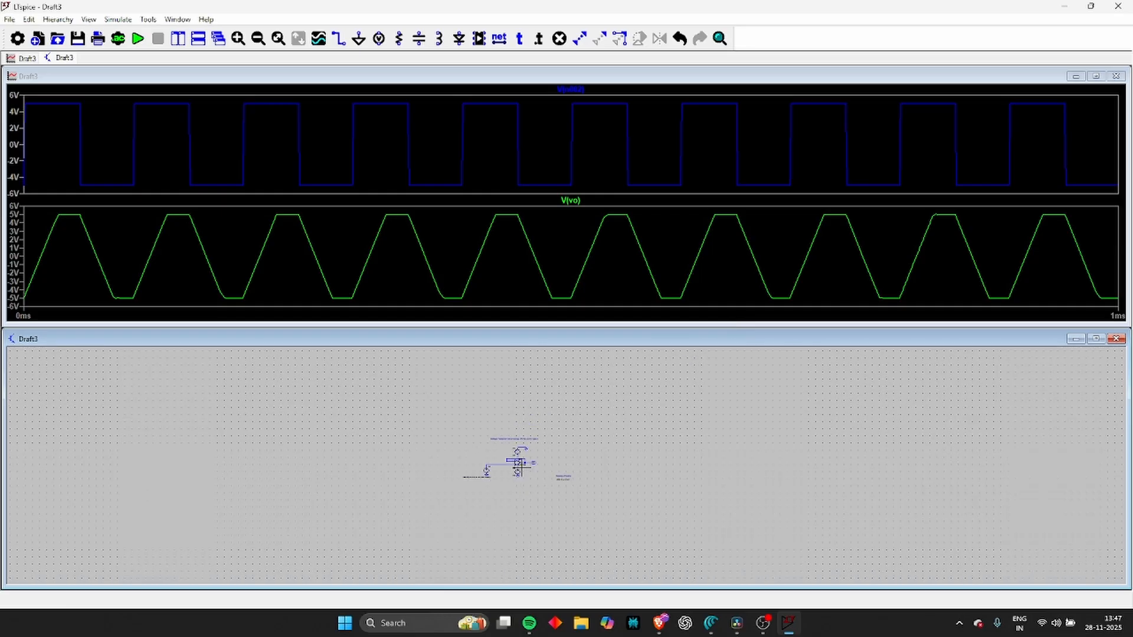
scroll(527, 470, "up", 3)
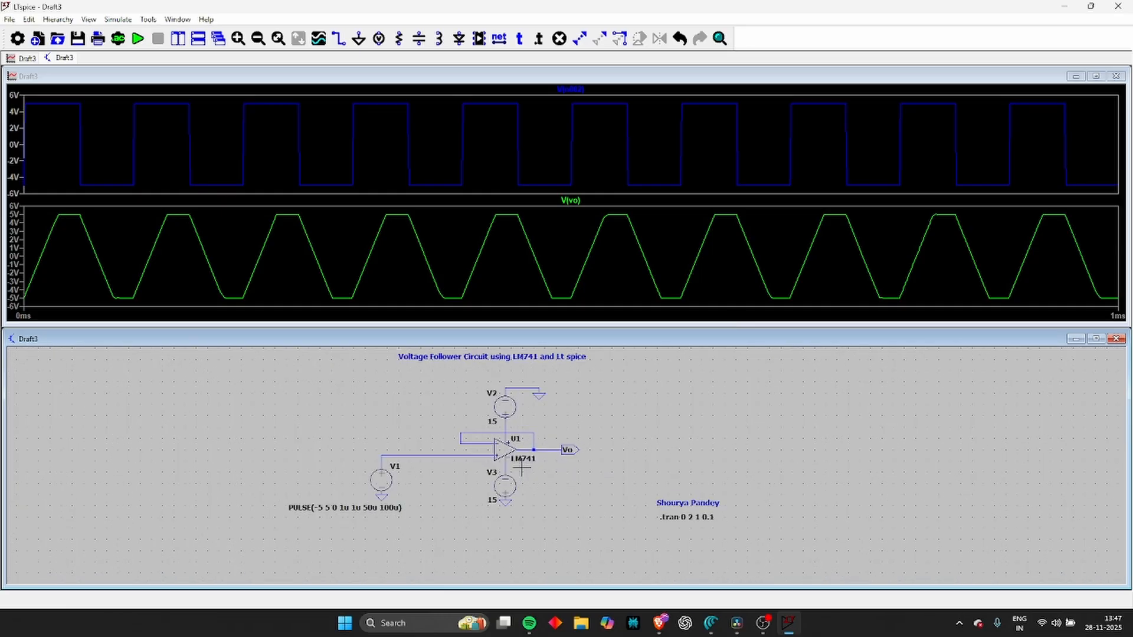
right_click(727, 435)
left_click(627, 392)
left_click_drag(627, 392, 741, 409)
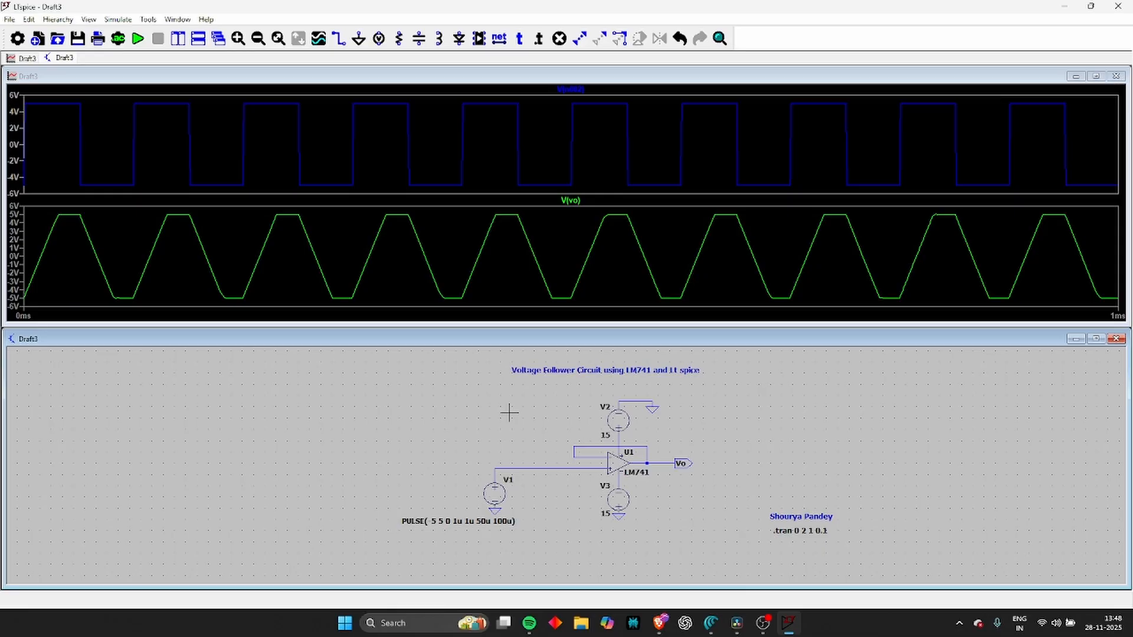
left_click(763, 623)
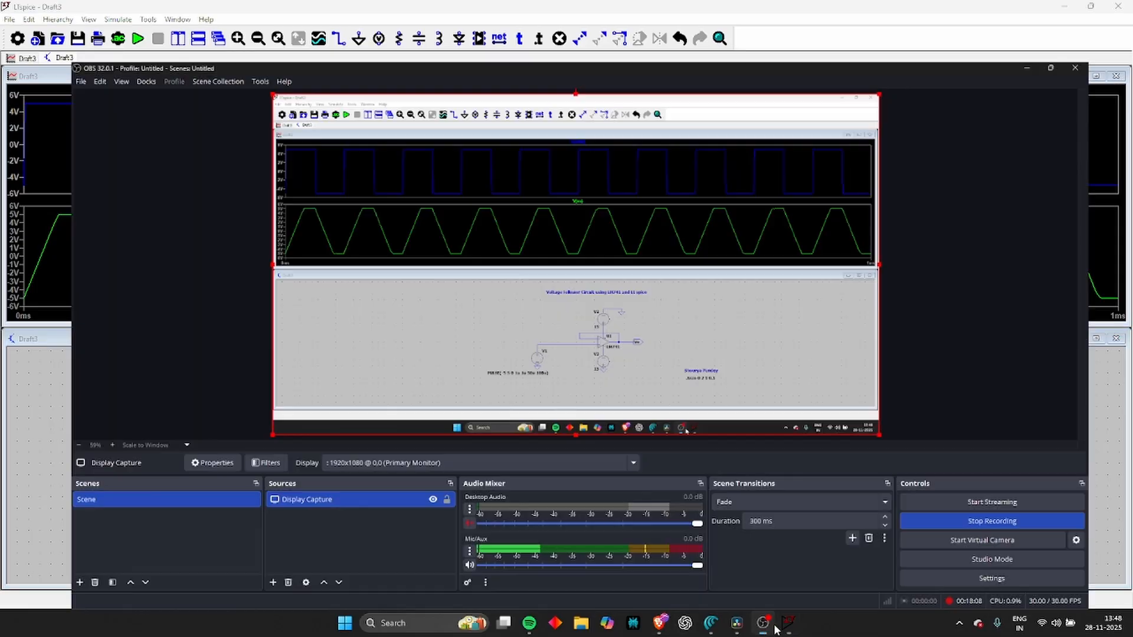